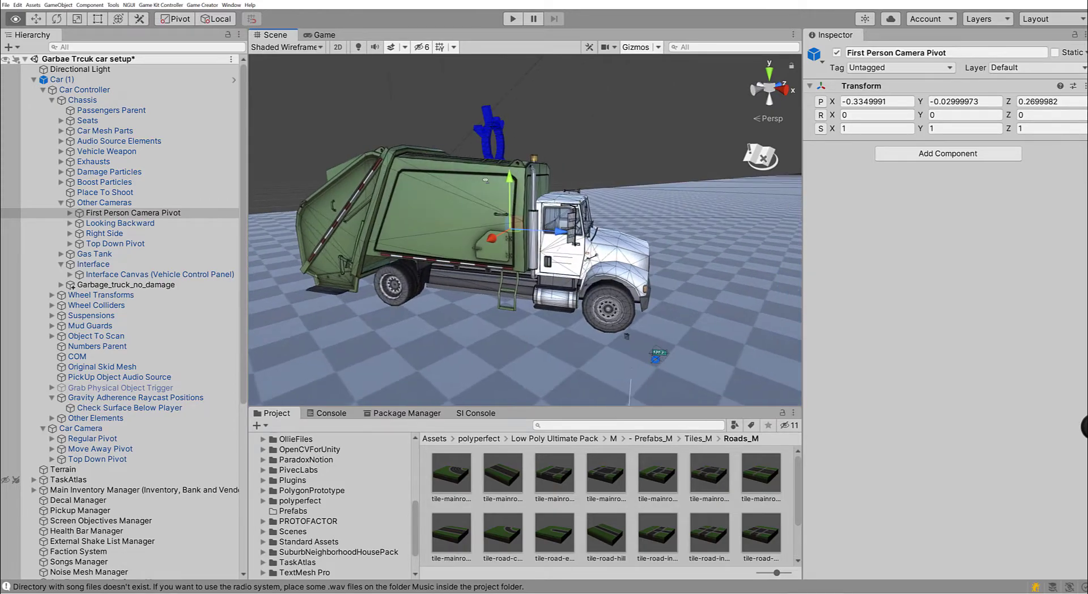
Examine the finished garbage truck from all sides in the scene.
key(w)
right_drag(682, 321, 549, 252)
key(s)
key(w)
key(a)
key(w)
right_drag(594, 210, 443, 369)
key(s)
key(w)
key(w)
key(d)
key(s)
key(d)
Run the game and walk the player character under the garbage truck to its Drive interaction.
click(512, 18)
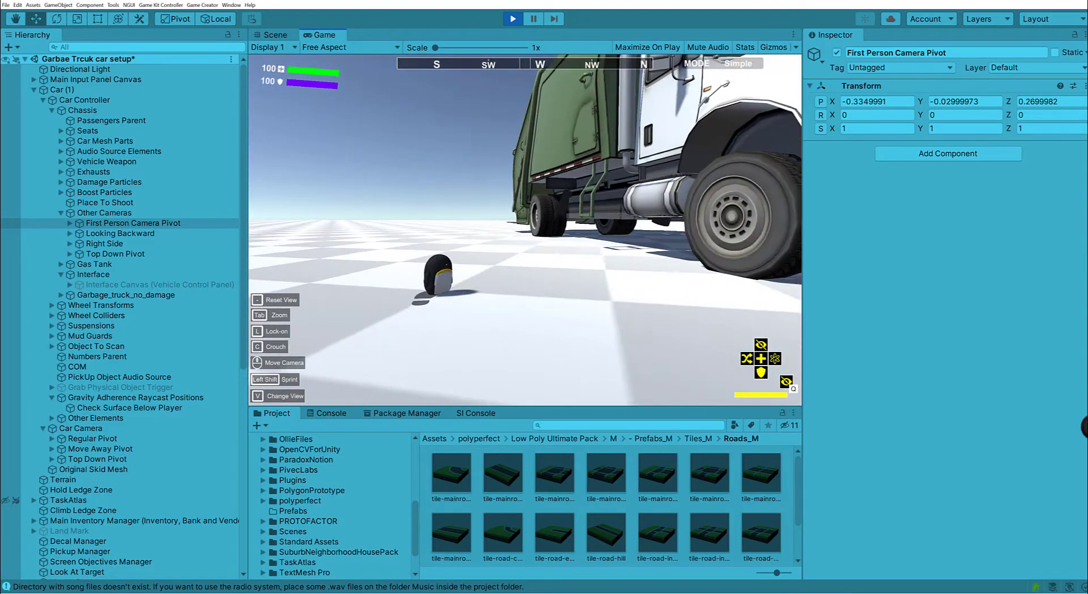
key(w)
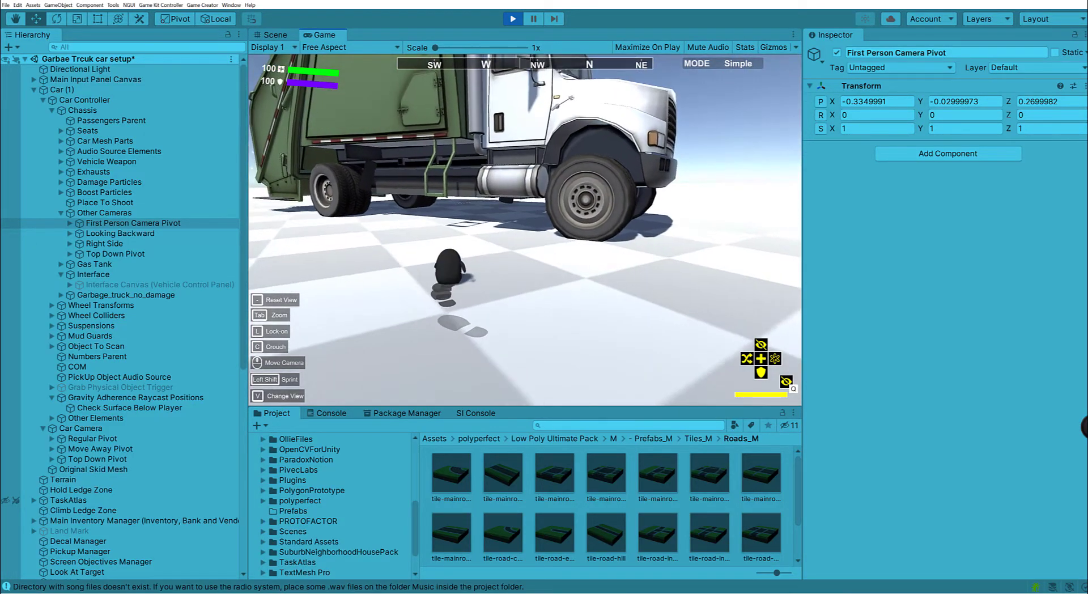
key(w)
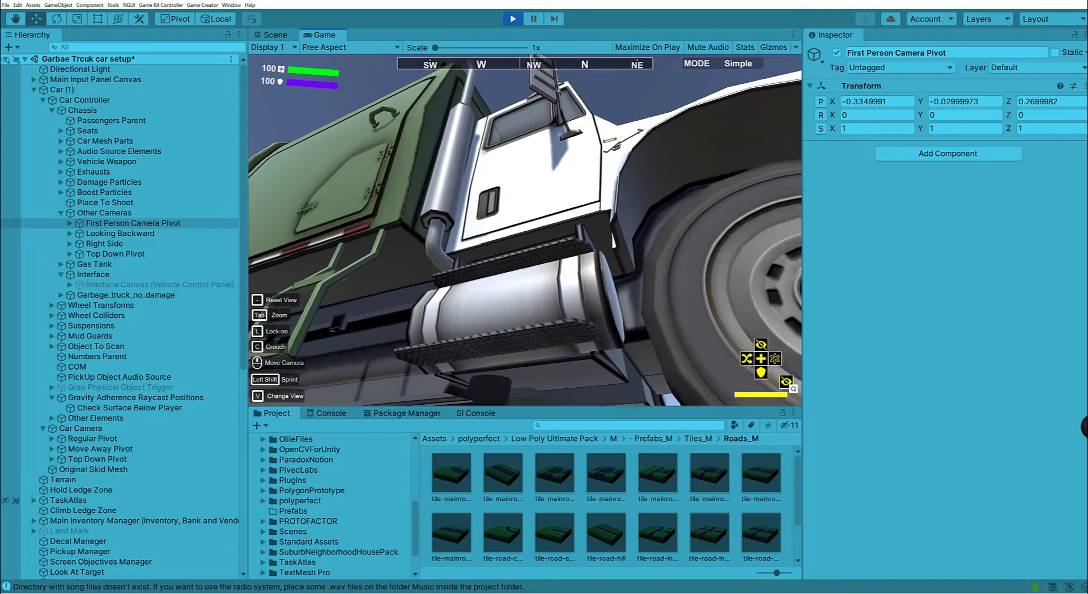
key(w)
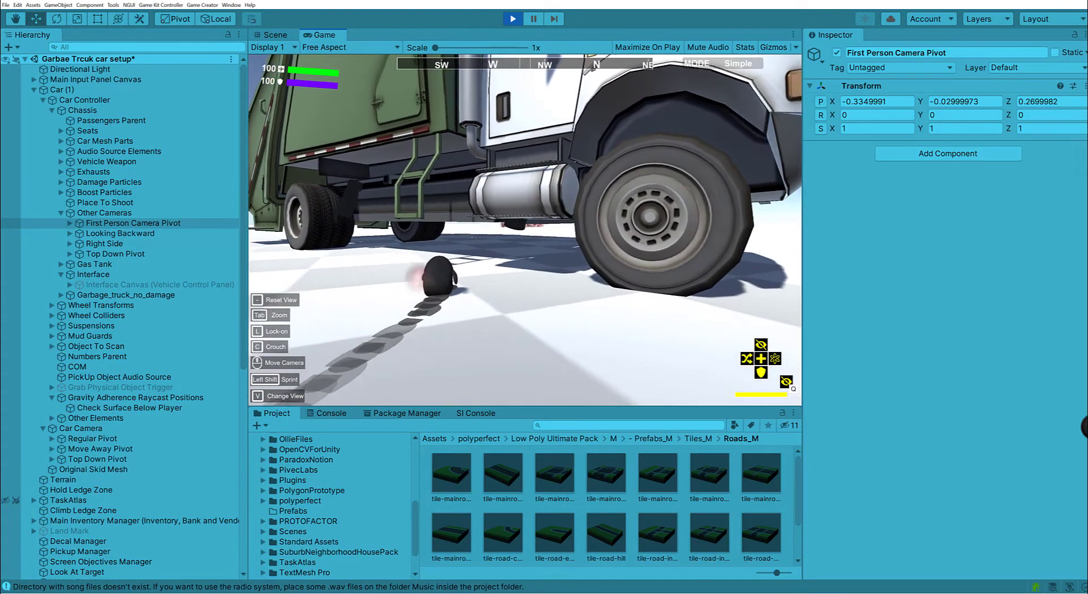
key(w)
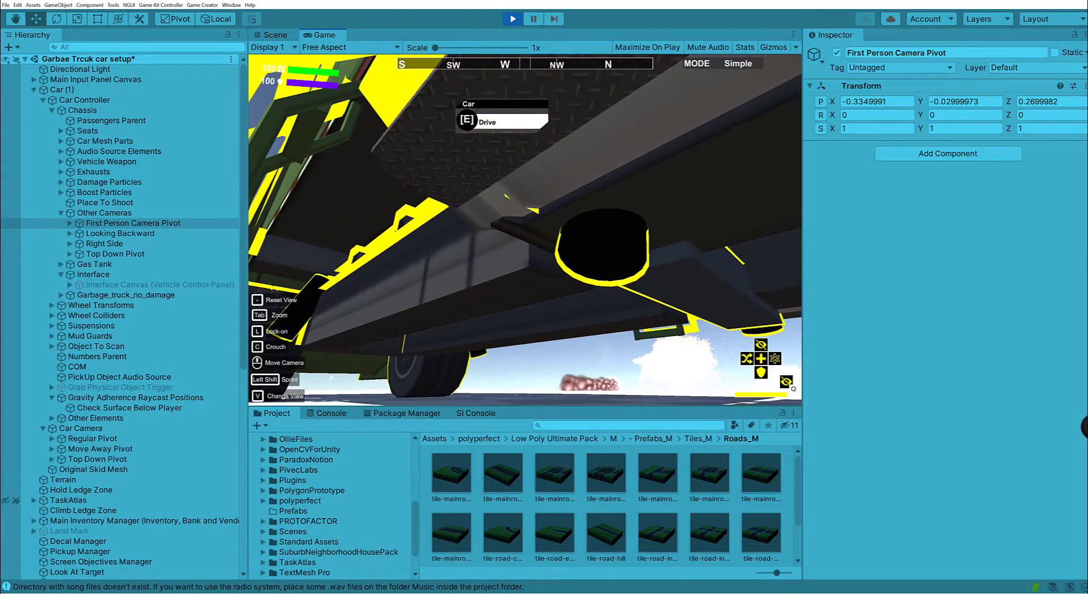
Test the garbage truck in play mode by getting in, jumping, switching the weapon to Shotgun and driving forward.
key(e)
key(space)
key(space)
key(space)
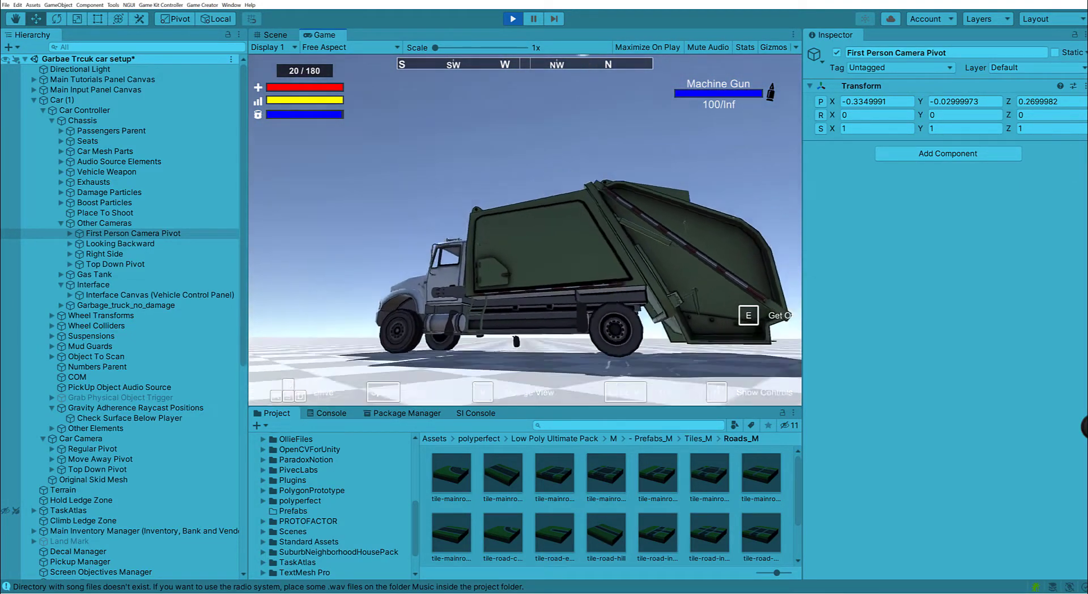
scroll(525, 230, down, 1)
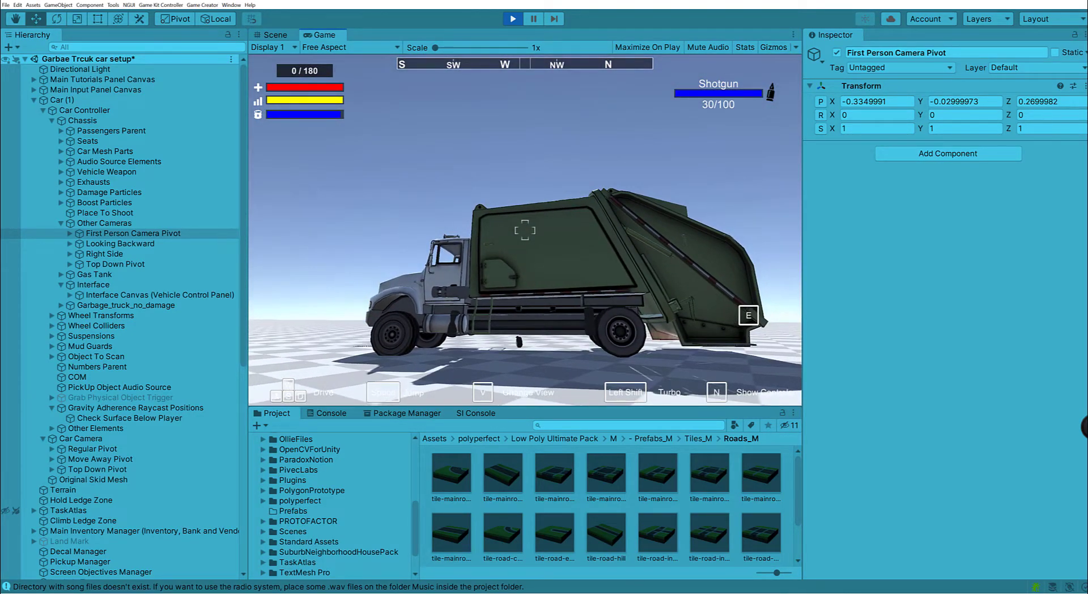
key(w)
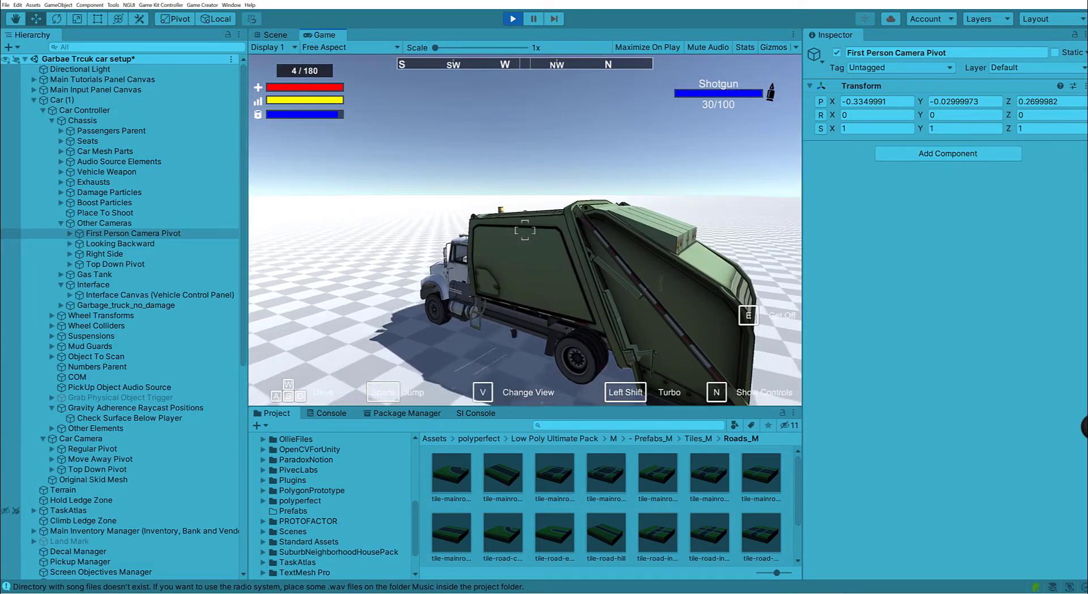
Pause the game, stop play mode and bring the garbage truck back into view in the scene.
key(Escape)
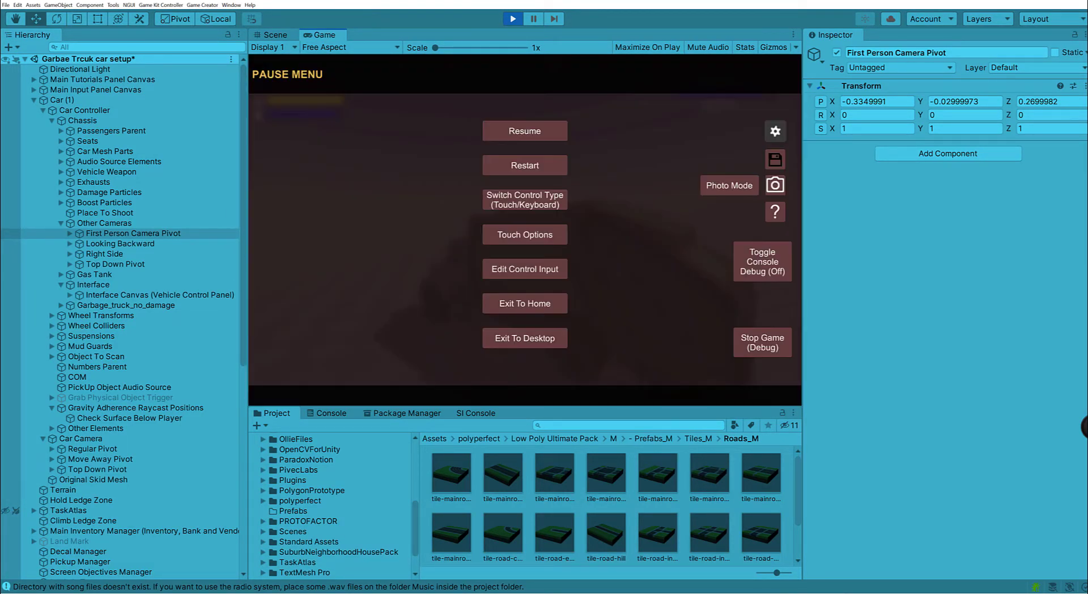
click(264, 35)
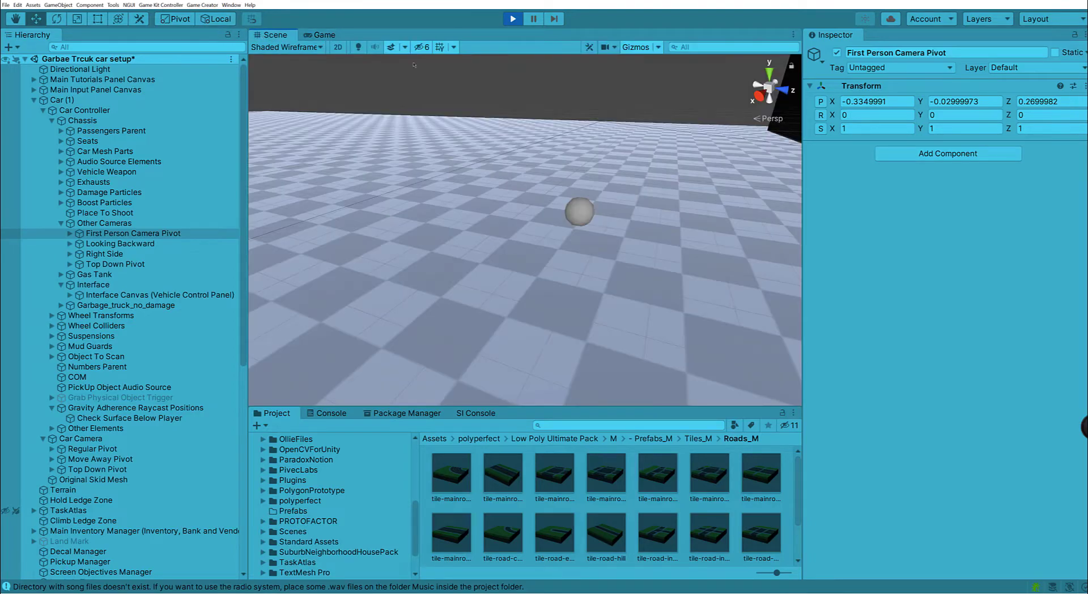
right_drag(471, 206, 370, 68)
click(505, 19)
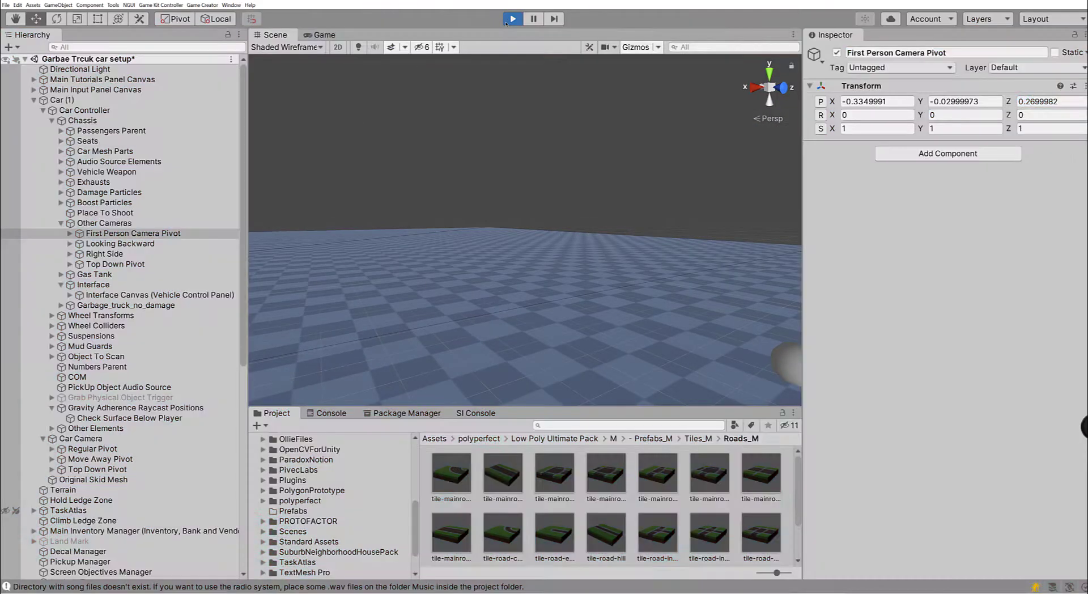
right_drag(558, 258, 403, 317)
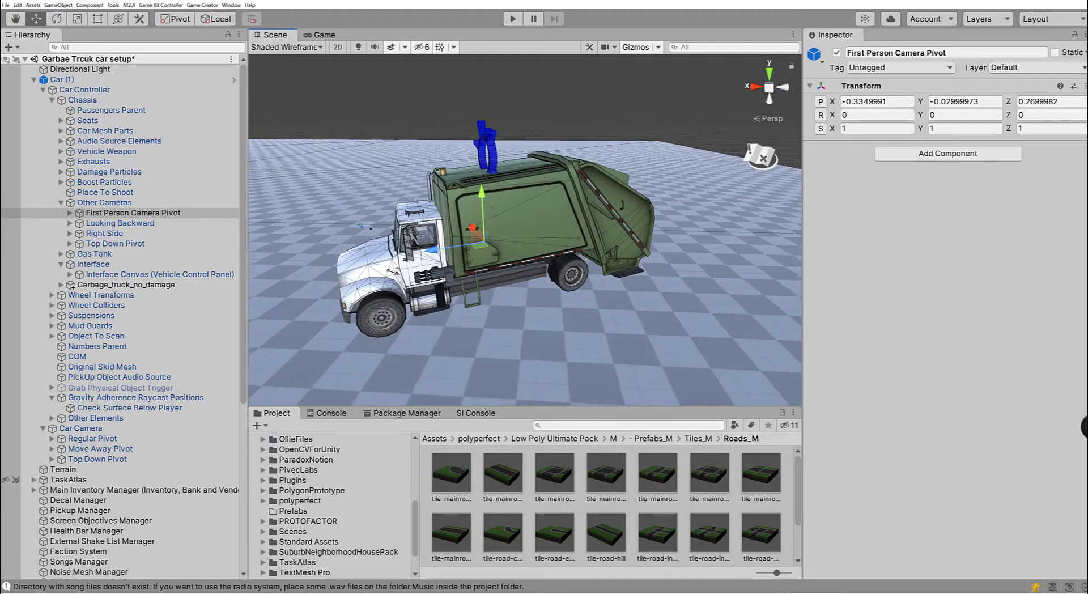
Look over the Game Kit Controller creation options and examine the truck's cab and body up close.
click(147, 6)
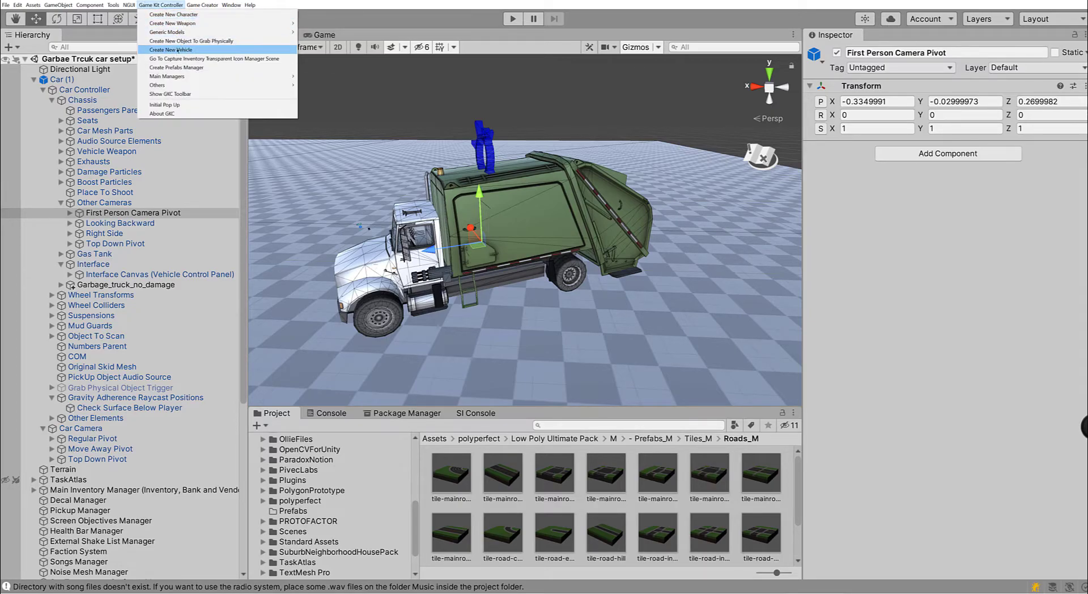
click(513, 333)
right_drag(512, 333, 439, 316)
key(s)
key(w)
key(d)
key(w)
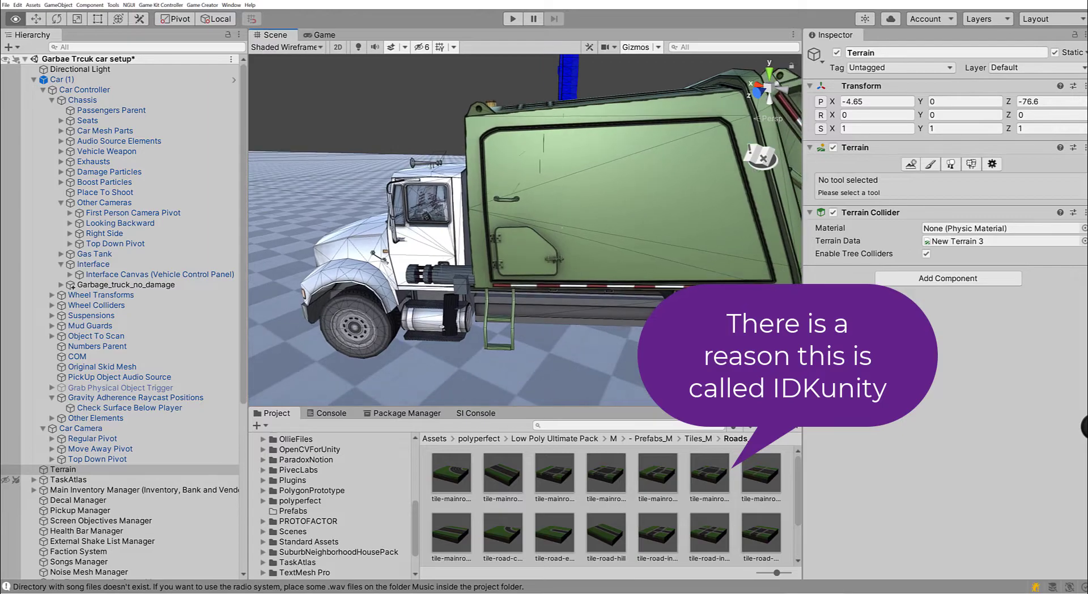
right_drag(359, 310, 521, 363)
key(s)
key(w)
key(s)
key(d)
key(w)
key(s)
key(a)
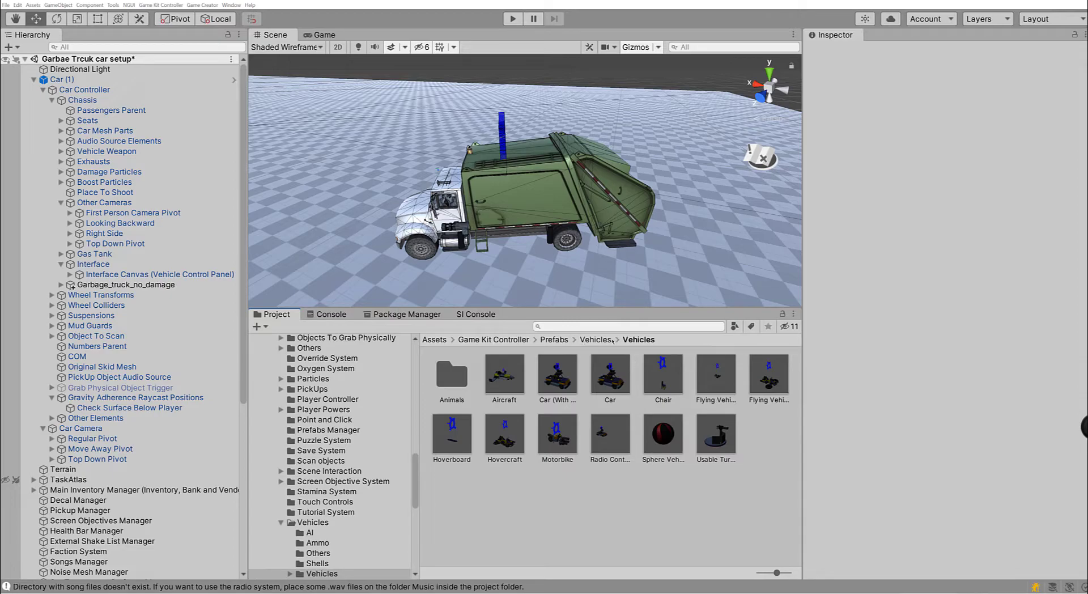
Place the Car prefab from the Game Kit Controller Vehicles folder near the garbage truck and raise it to Y 1.3.
click(609, 377)
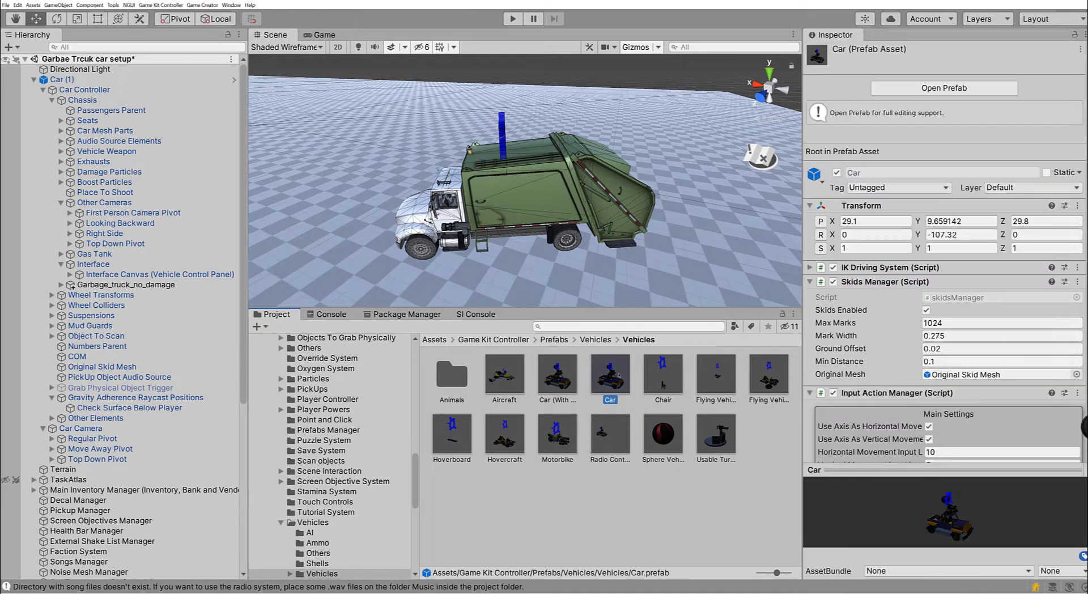
drag(341, 233, 306, 208)
right_drag(306, 208, 187, 214)
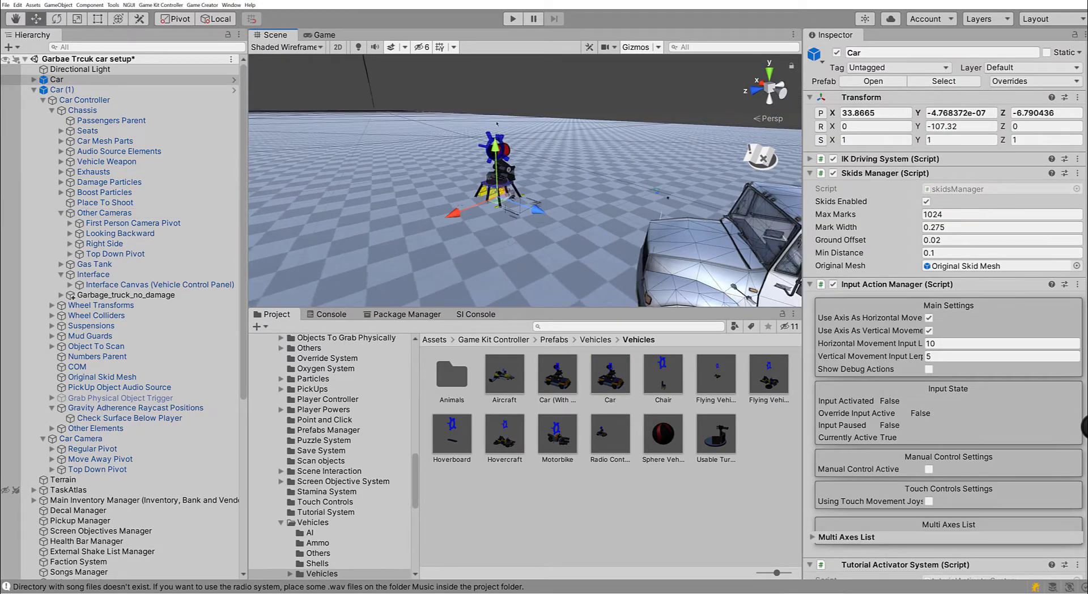
drag(497, 149, 496, 120)
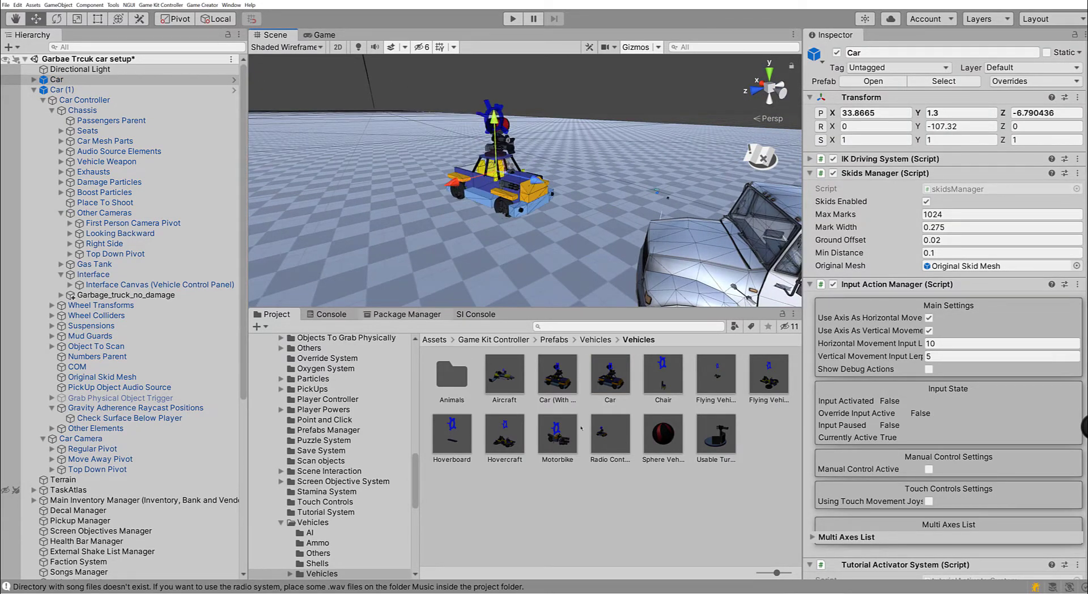
right_drag(473, 251, 891, 162)
right_drag(852, 213, 573, 197)
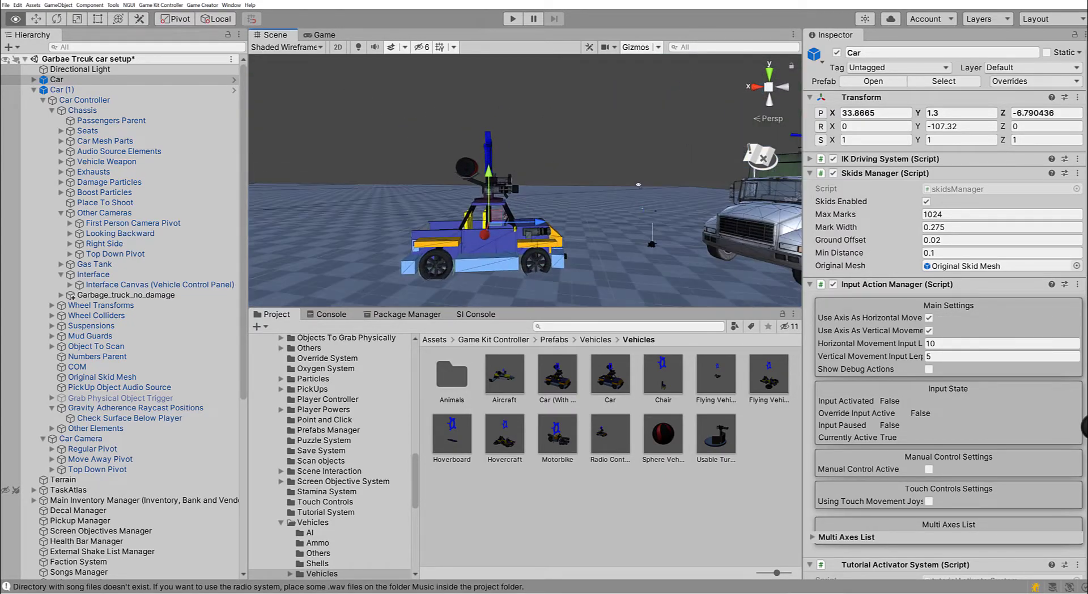
right_drag(635, 174, 553, 257)
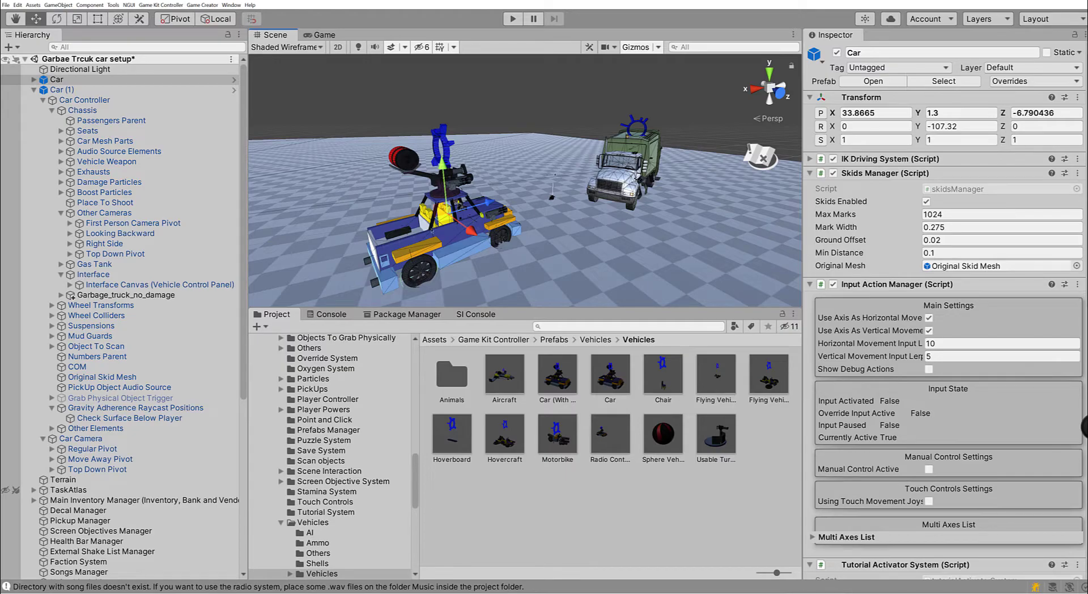
Raise the placed car to Y 1.65 and shift it to X 34.58, Z -6.57.
right_drag(590, 204, 396, 220)
mouse_move(477, 127)
mouse_down()
mouse_move(476, 111)
mouse_move(472, 129)
mouse_up()
right_drag(573, 245, 697, 246)
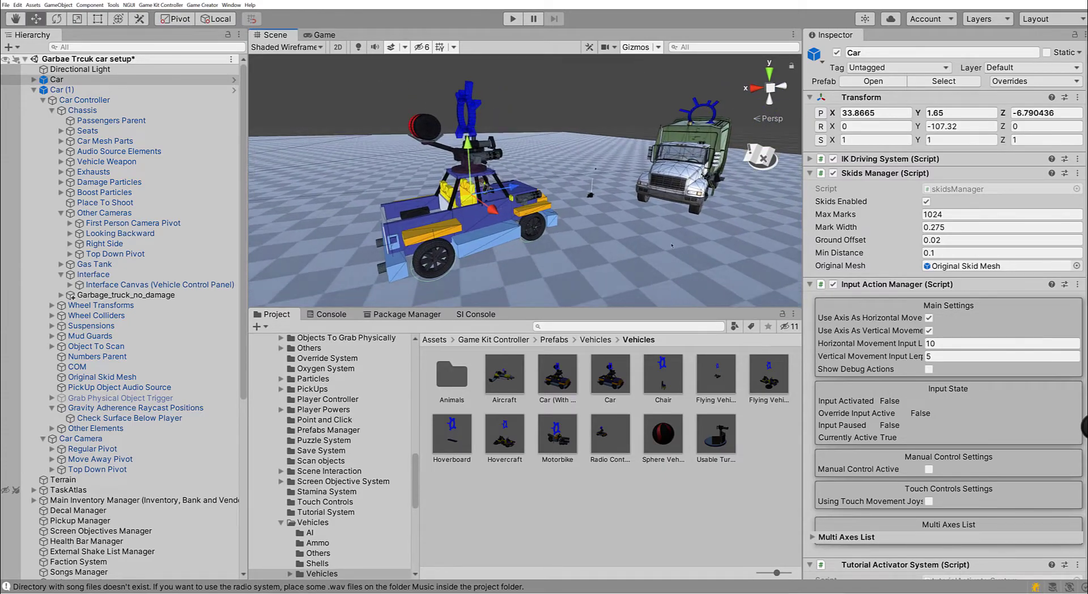
drag(516, 187, 493, 191)
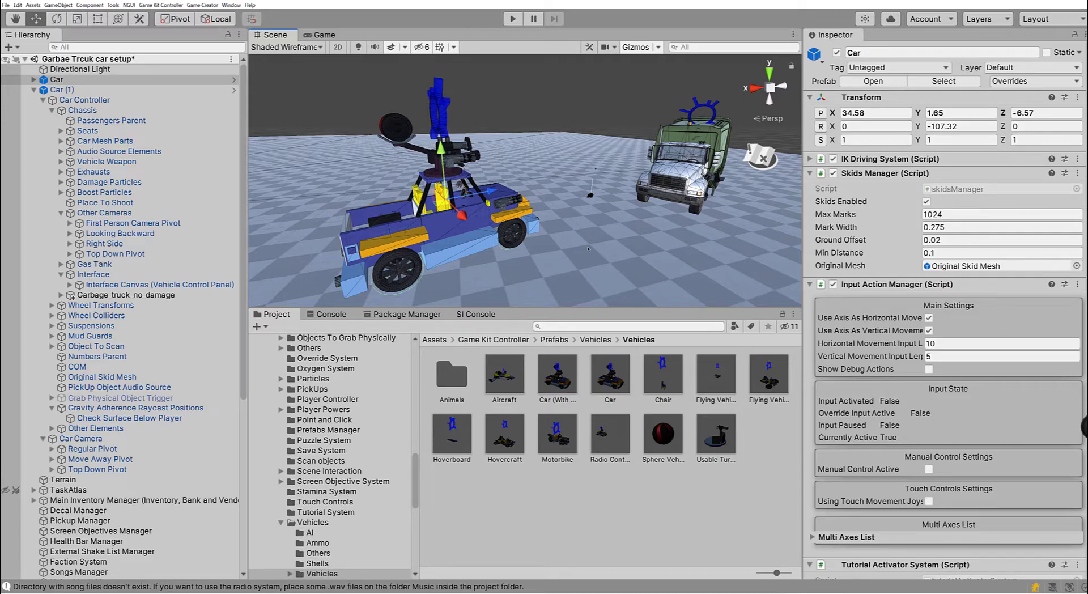
right_drag(589, 248, 561, 232)
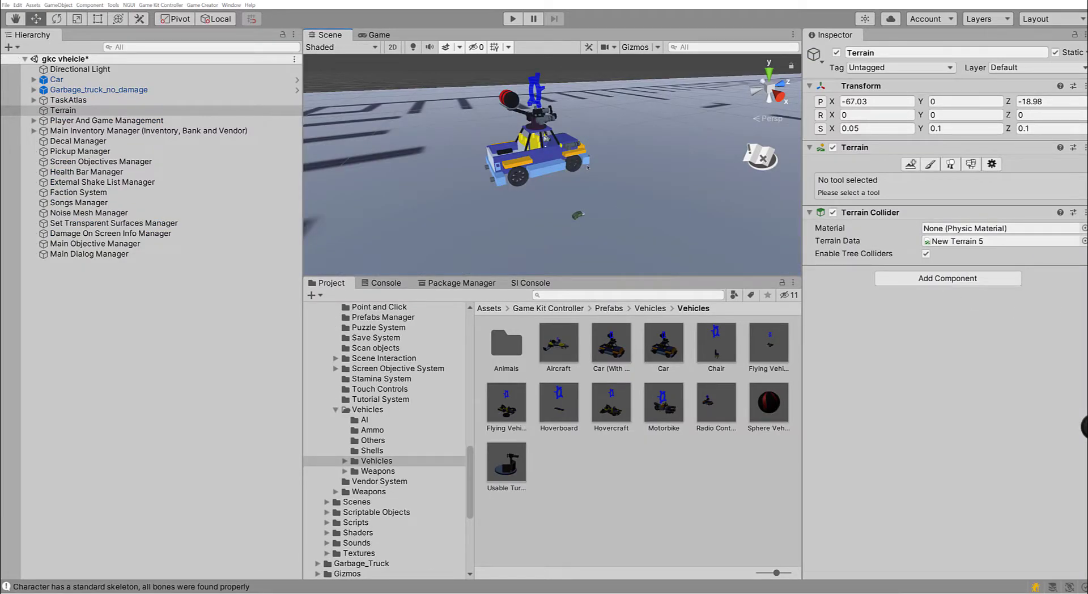
Show the Car prefab among the vehicle prefabs, collapse the Game Kit Controller folder and open the Garbage_Truck asset folder.
click(639, 478)
click(664, 343)
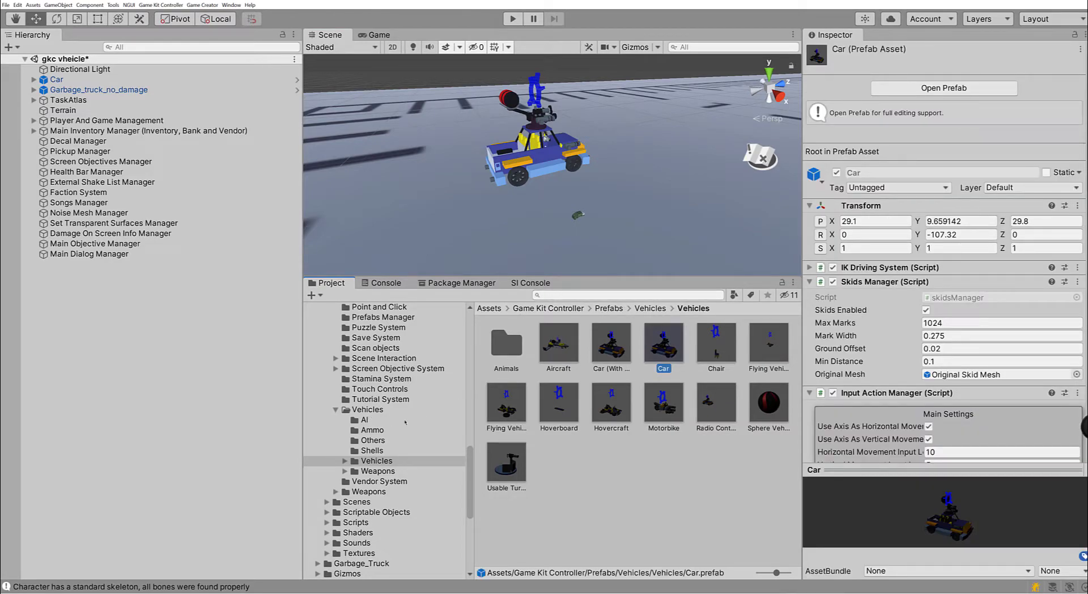
scroll(405, 422, up, 4)
scroll(393, 396, up, 7)
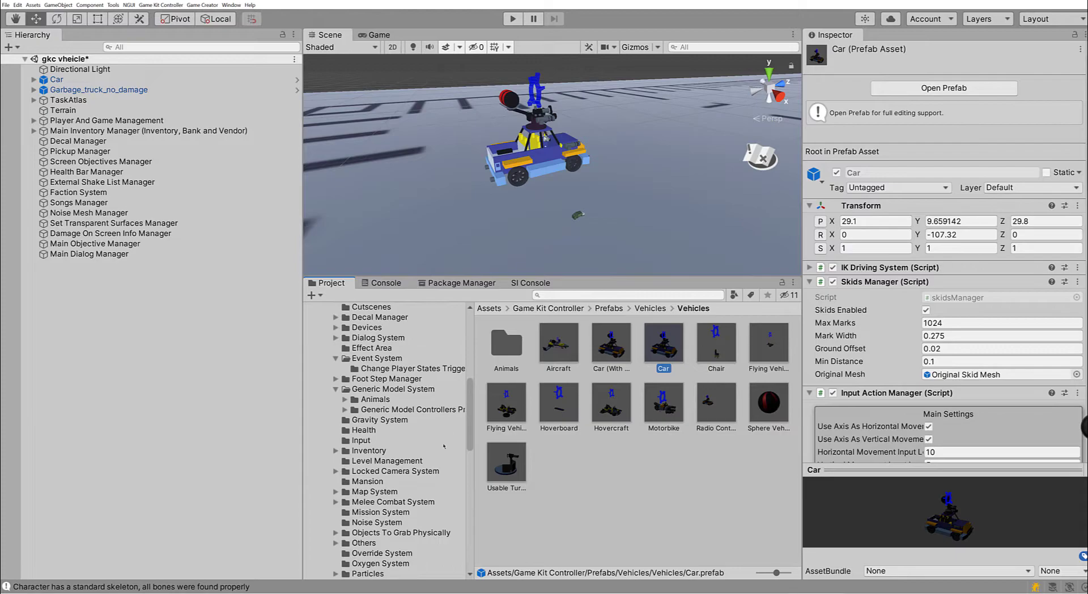
click(385, 390)
scroll(389, 408, up, 3)
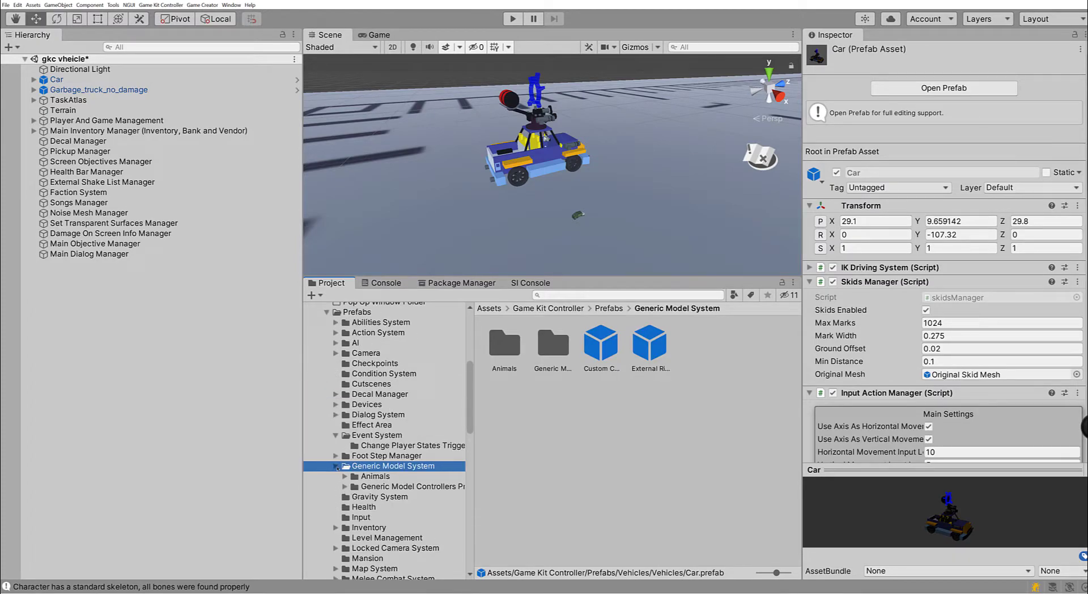
click(336, 466)
scroll(358, 373, up, 8)
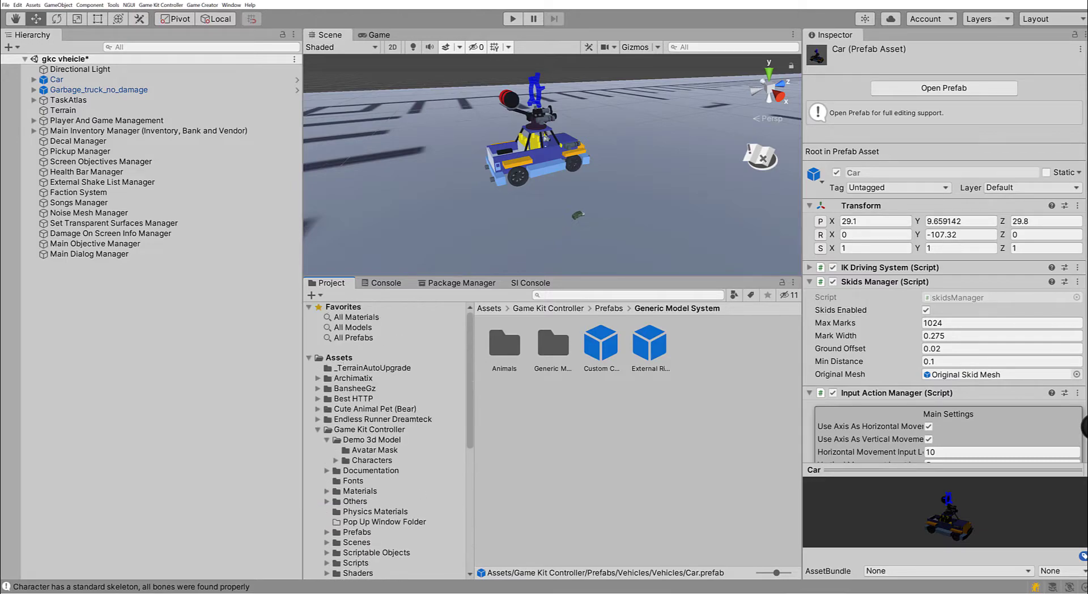
click(318, 429)
click(346, 440)
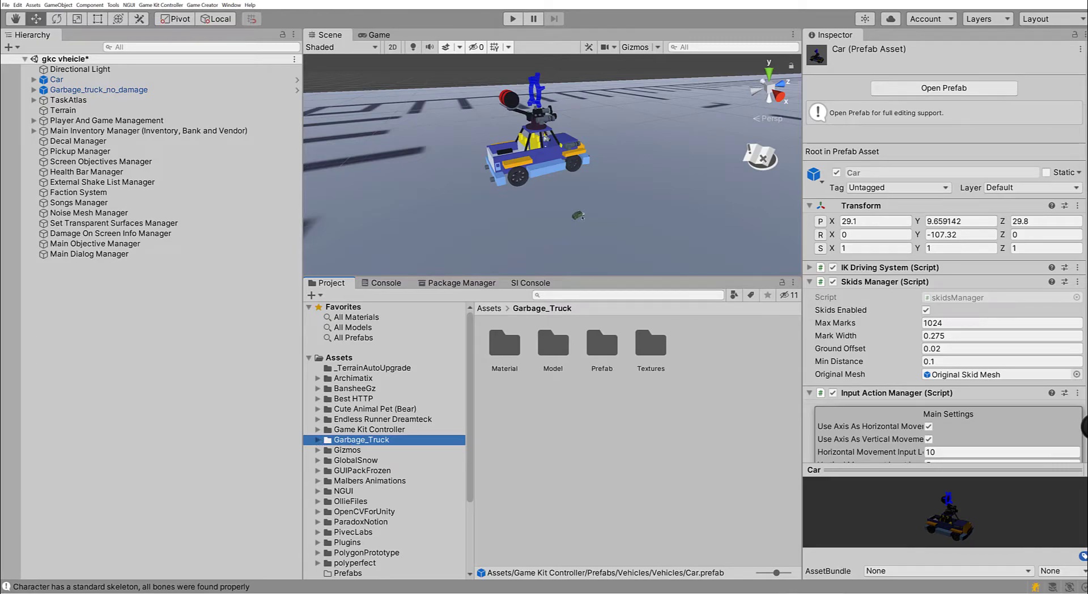
Examine the garbage truck model next to the template car in the gkc vheicle scene.
click(581, 217)
mouse_move(657, 227)
right_down()
mouse_move(651, 272)
mouse_move(632, 290)
mouse_move(632, 258)
mouse_move(687, 98)
mouse_move(654, 240)
right_up()
key(w)
key(d)
key(s)
key(a)
key(s)
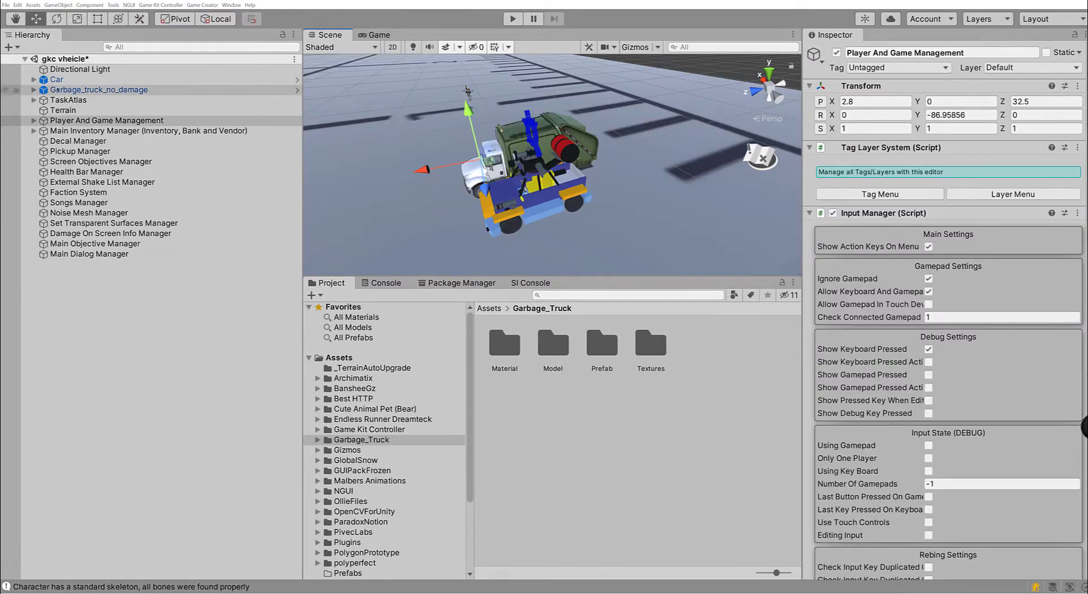
Unpack the Garbage_truck_no_damage prefab instance completely and collapse its part list.
click(33, 90)
right_click(70, 90)
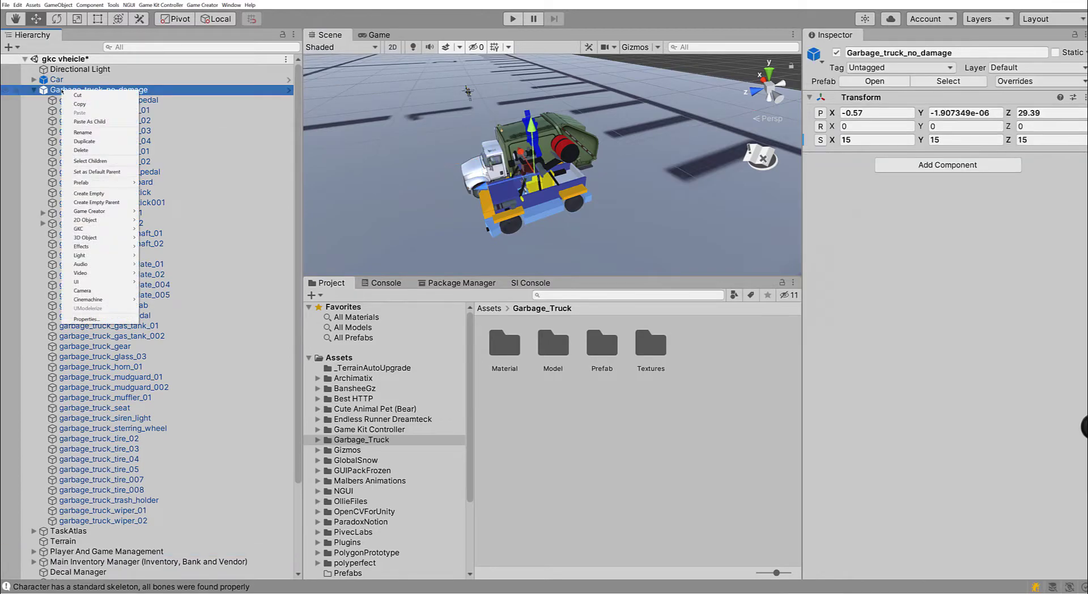
mouse_move(122, 182)
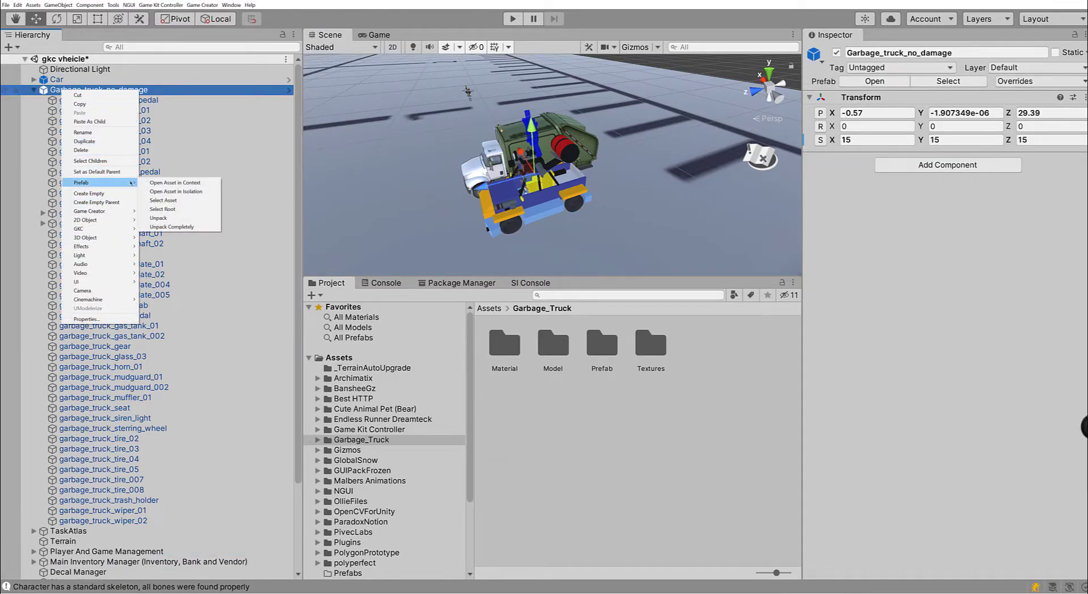
click(168, 227)
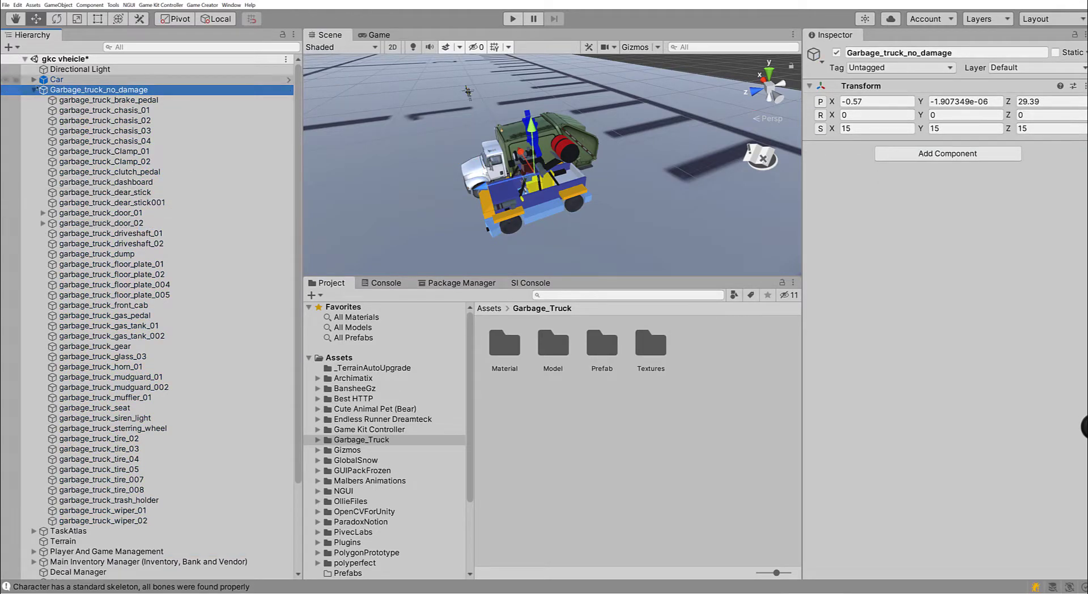
click(34, 89)
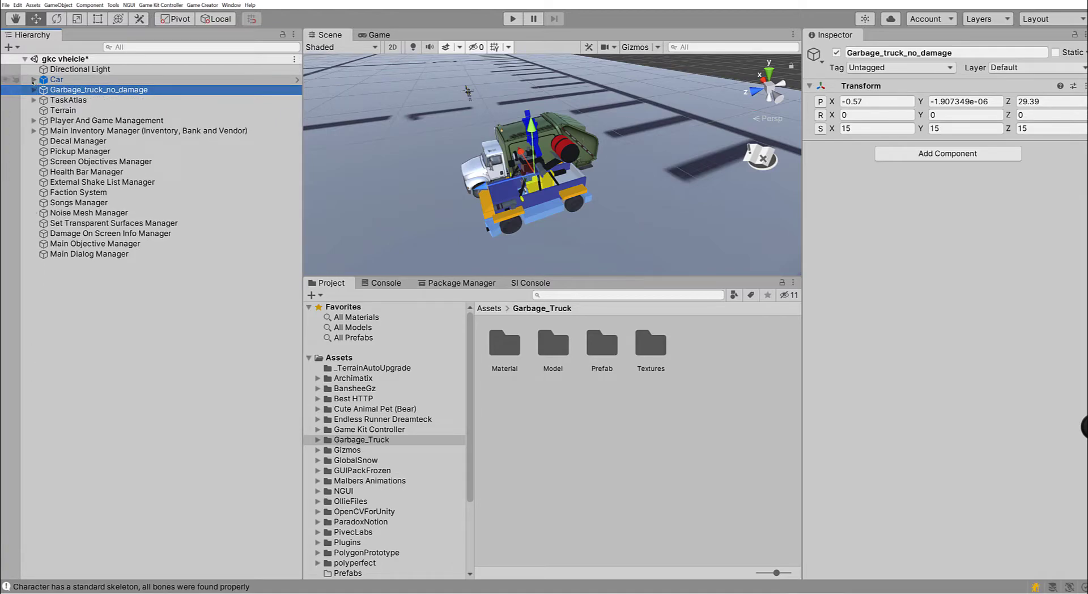
Unpack the Car prefab instance completely.
right_click(52, 80)
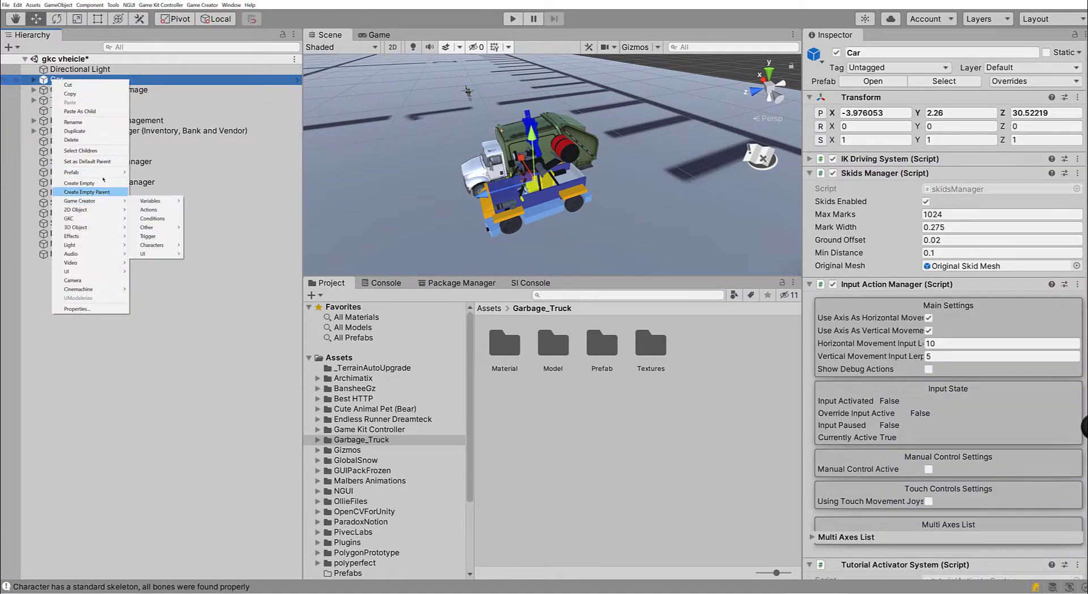
mouse_move(91, 172)
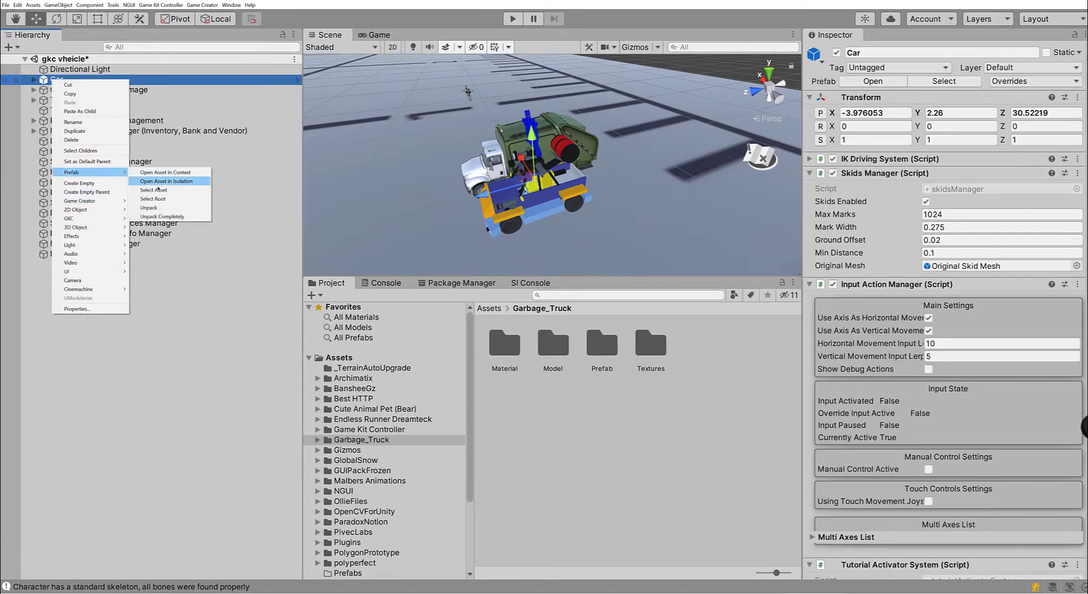
click(161, 217)
Try shifting garbage_truck_chasis_02 to X 0.355 among the truck's parts, undo the move and collapse the part list.
click(33, 90)
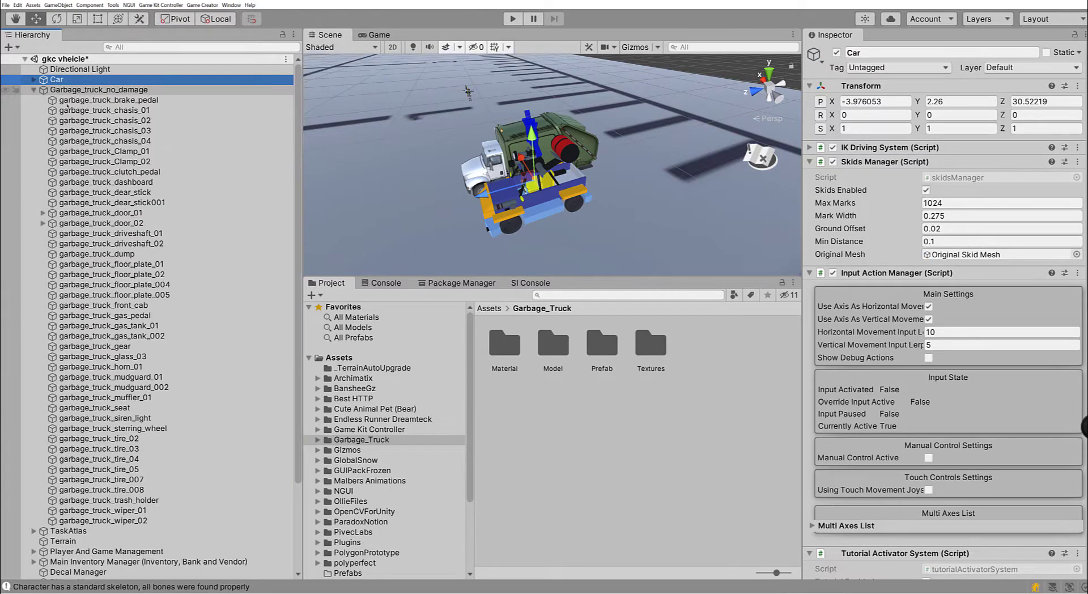
click(85, 101)
right_drag(482, 209, 583, 252)
key(w)
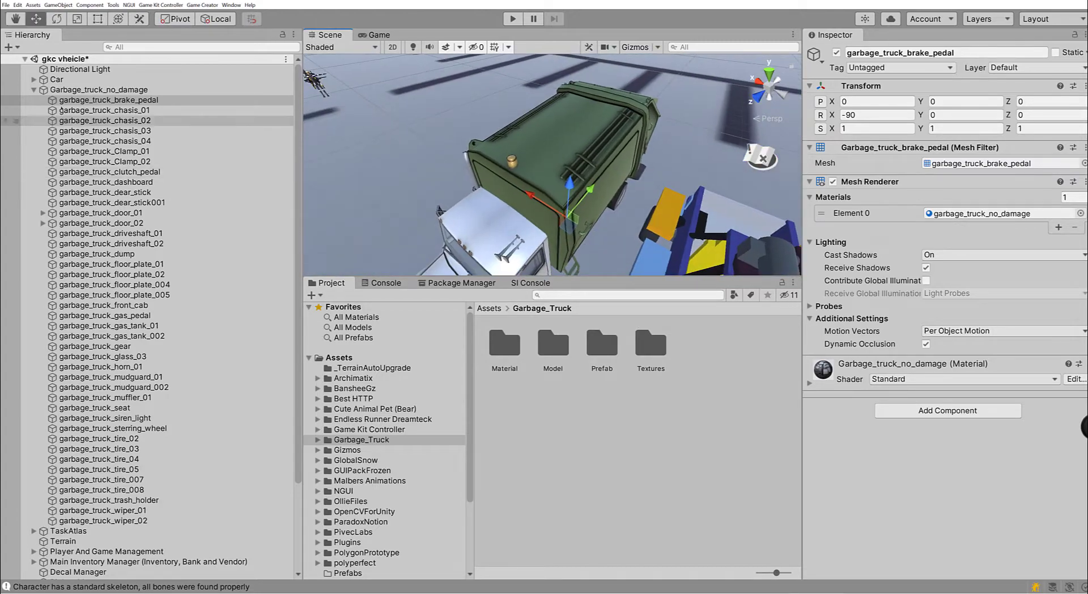
click(102, 120)
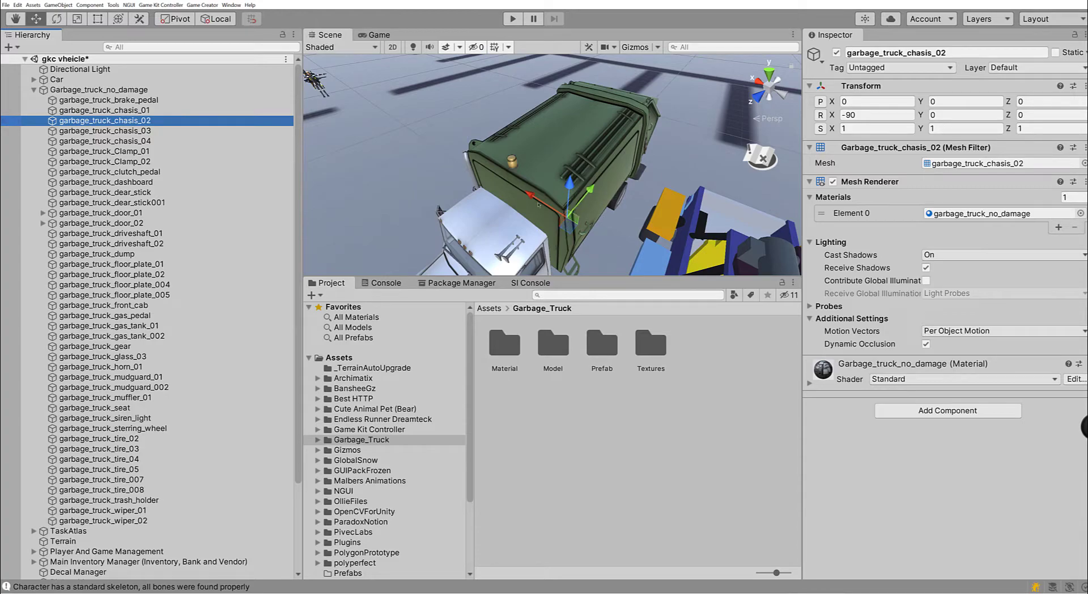
drag(530, 195, 530, 195)
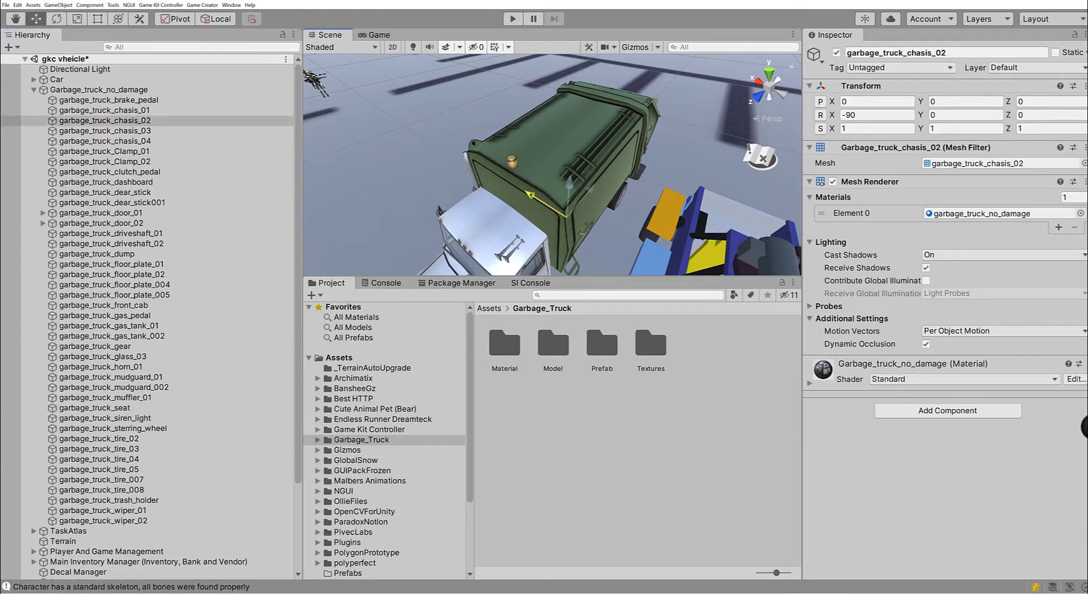
drag(301, 59, 430, 161)
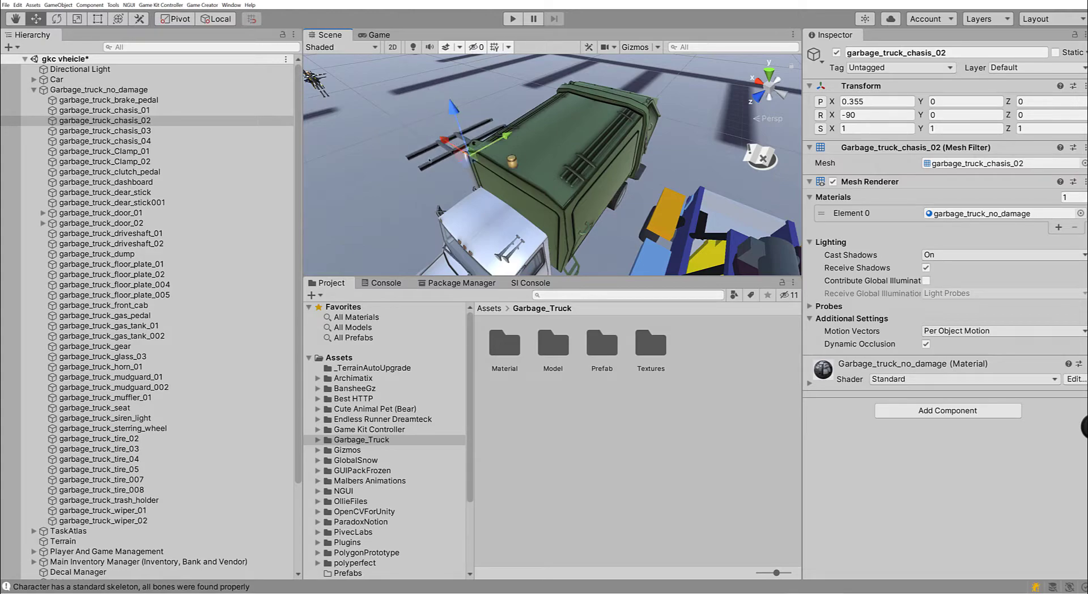
key(ctrl+z)
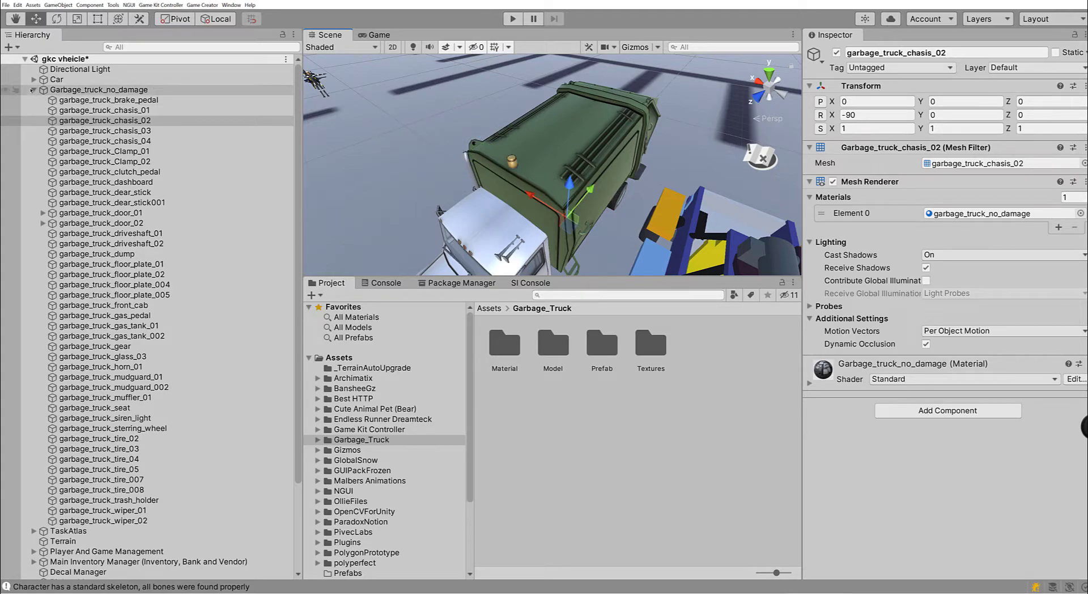
click(34, 90)
Expand the Car hierarchy through Car Controller and Chassis down to the Gas Tank's children, and select the Gas Tank.
click(33, 80)
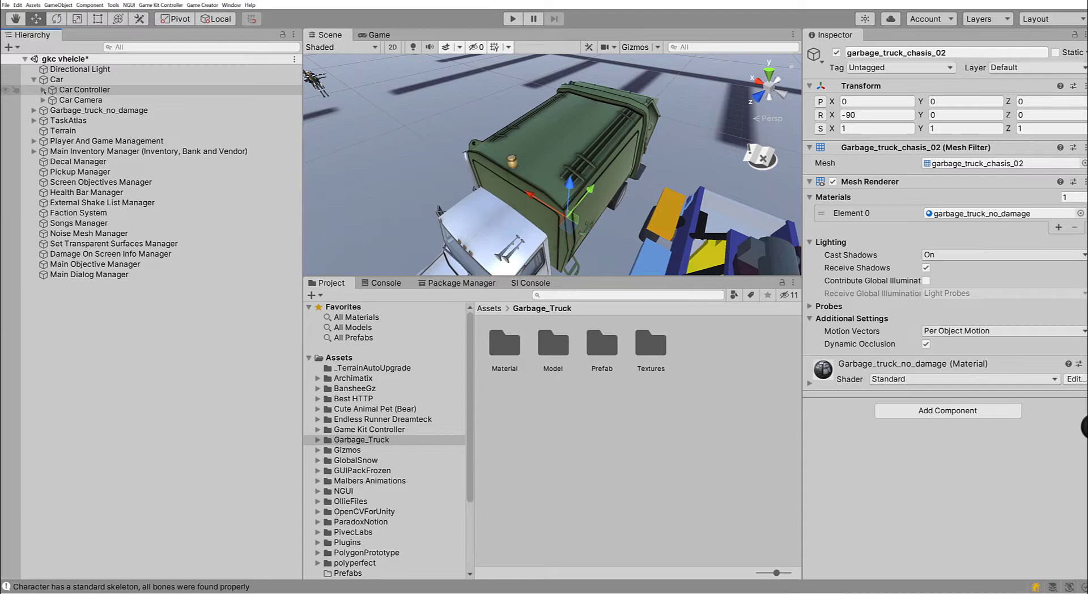
click(43, 89)
click(52, 99)
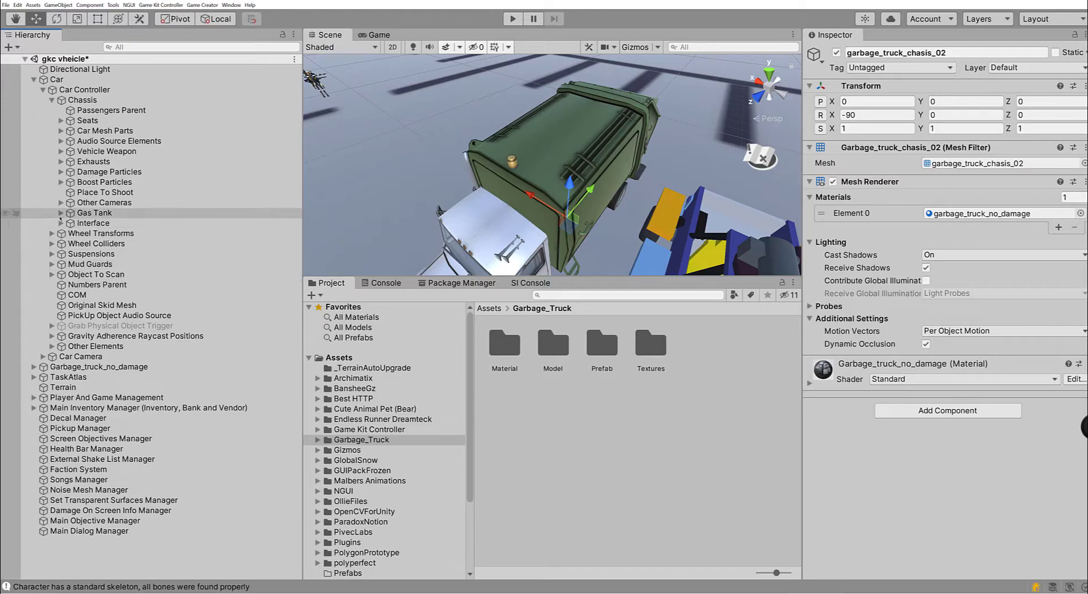
click(60, 212)
click(80, 212)
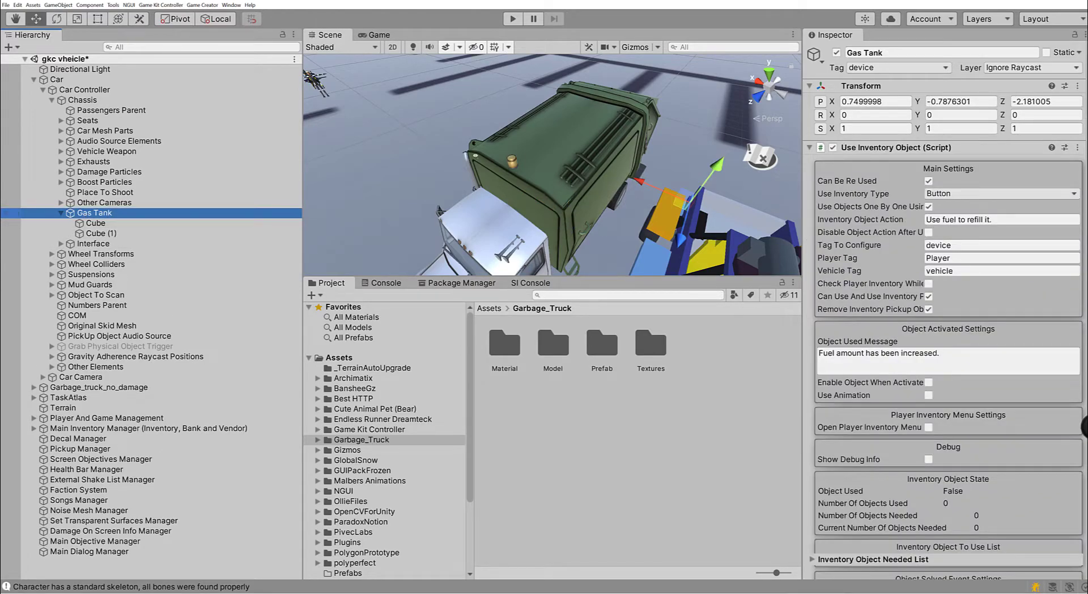
Examine the Gas Tank's place on the template car and compare the car with the garbage truck from several angles.
key(f)
key(w)
right_drag(627, 155, 1015, 149)
key(f)
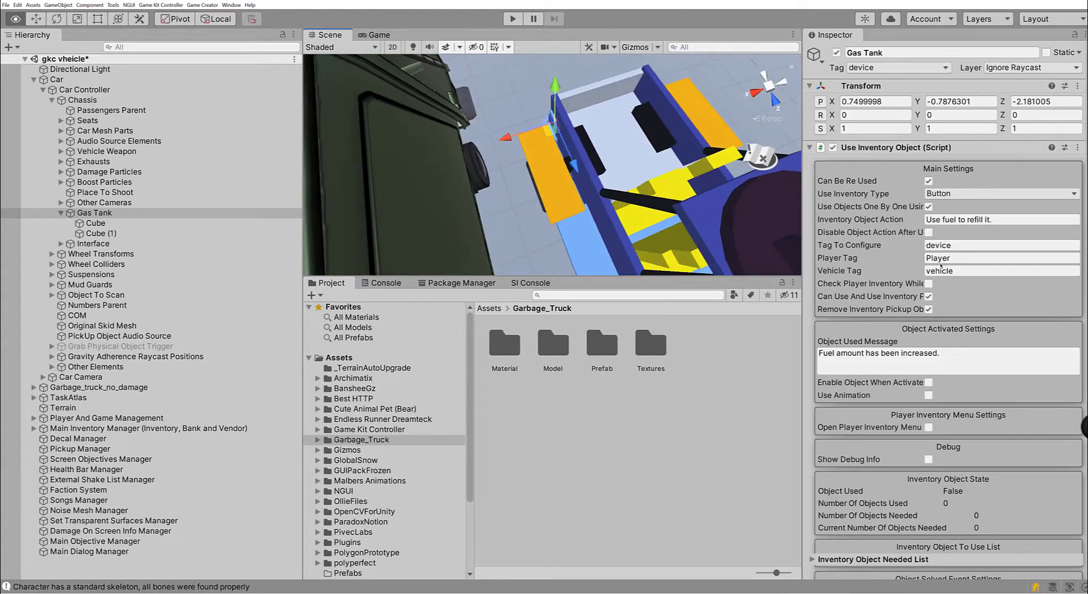
alt+drag(911, 186, 1087, 142)
right_drag(504, 159, 906, 20)
right_drag(713, 112, 375, 201)
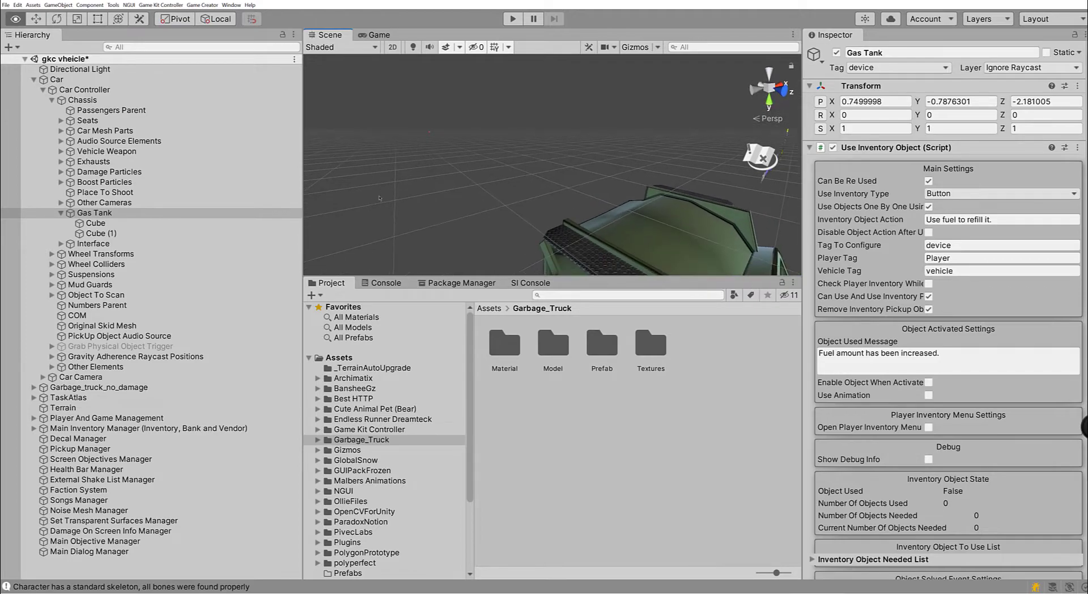
key(f)
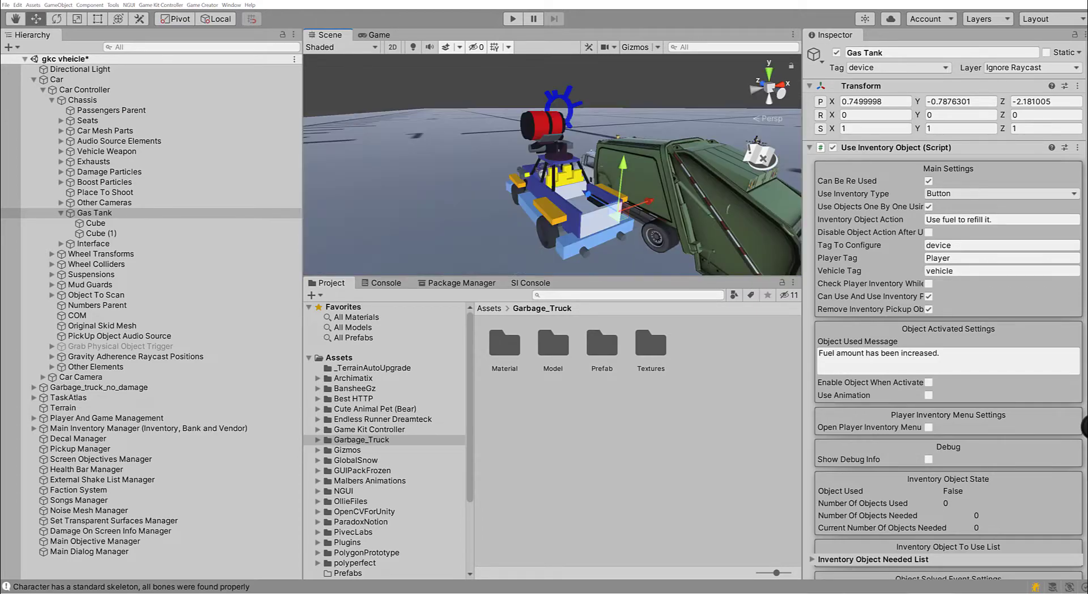
right_drag(544, 208, 396, 228)
alt+drag(396, 229, 696, 215)
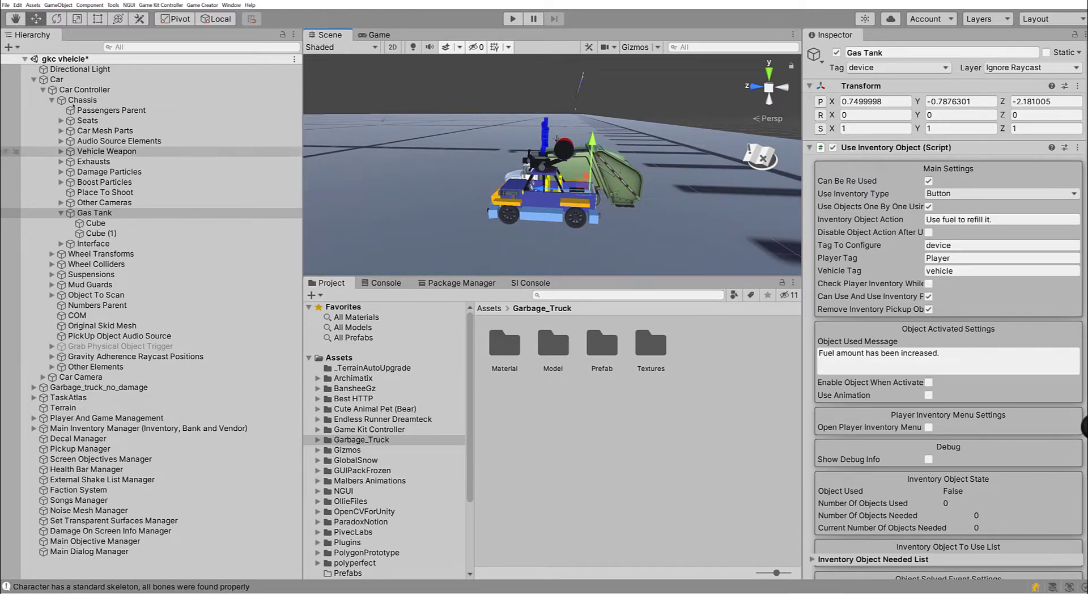
Set the Y rotation of both Car and Garbage_truck_no_damage to 90.
click(57, 79)
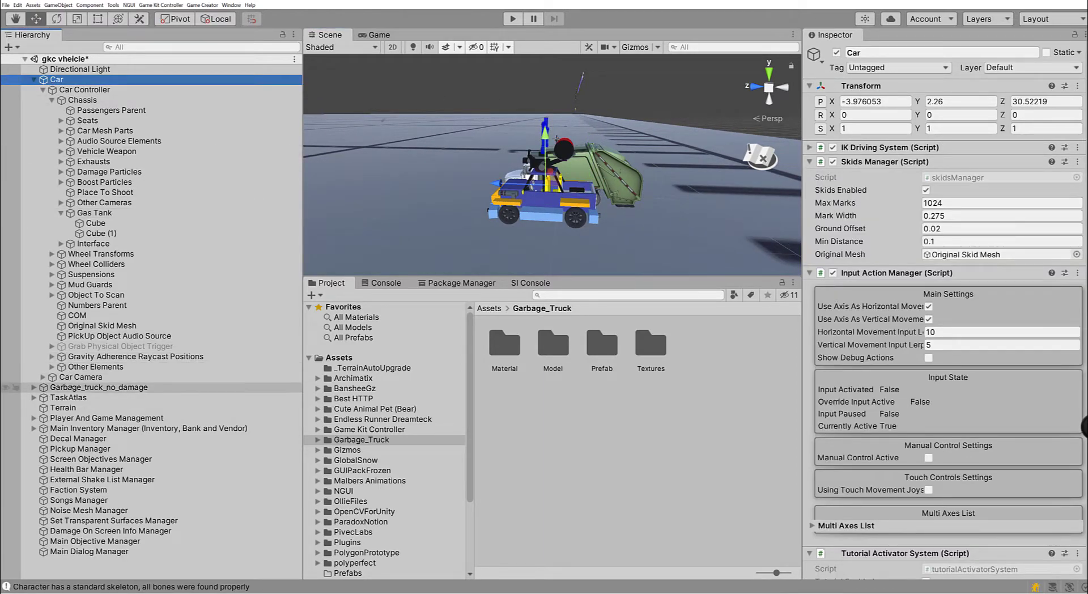
ctrl+click(91, 387)
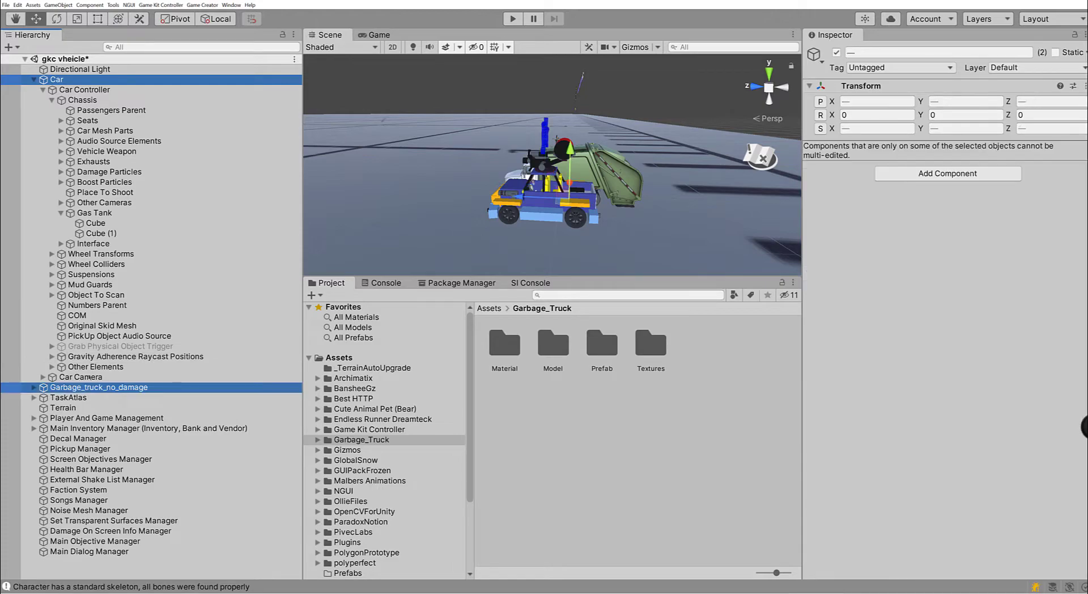
click(941, 114)
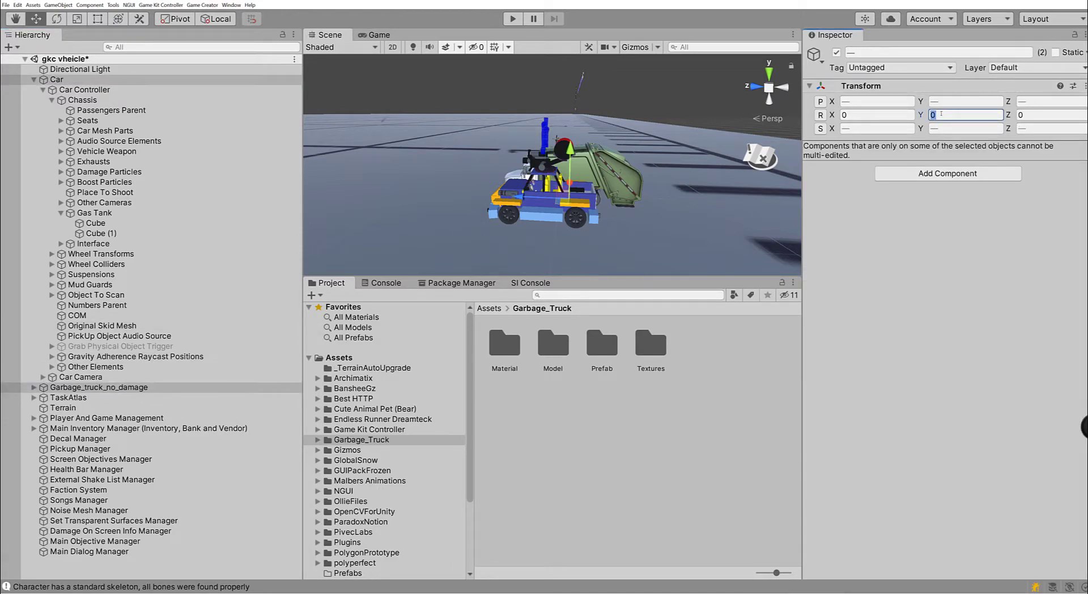
text(90)
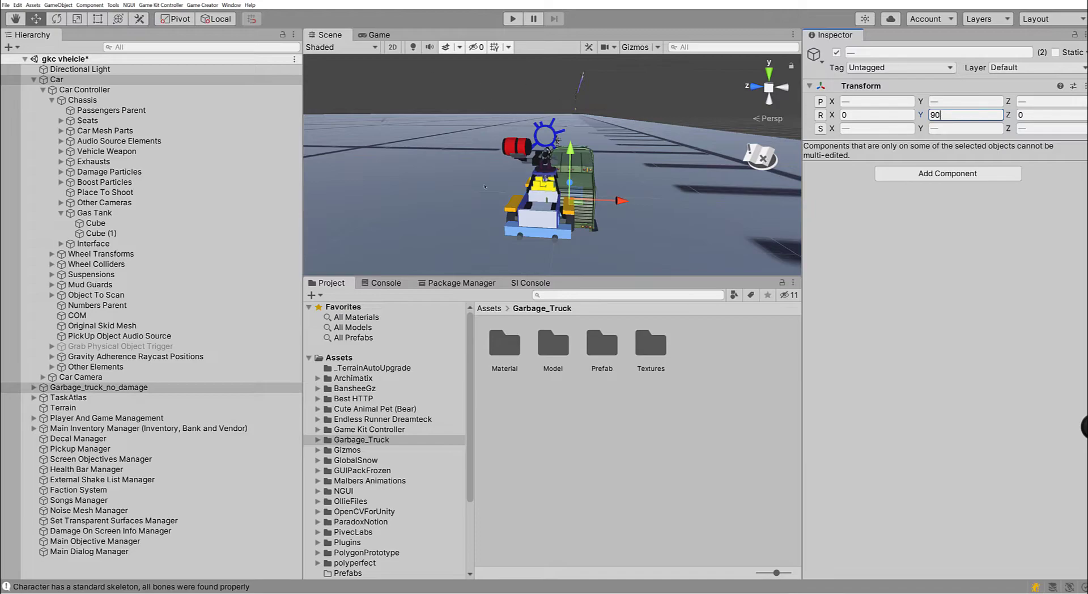
Move the Car to X -3.44, Z 34.41, separating it from the truck, and check both vehicles in the Game view.
click(57, 79)
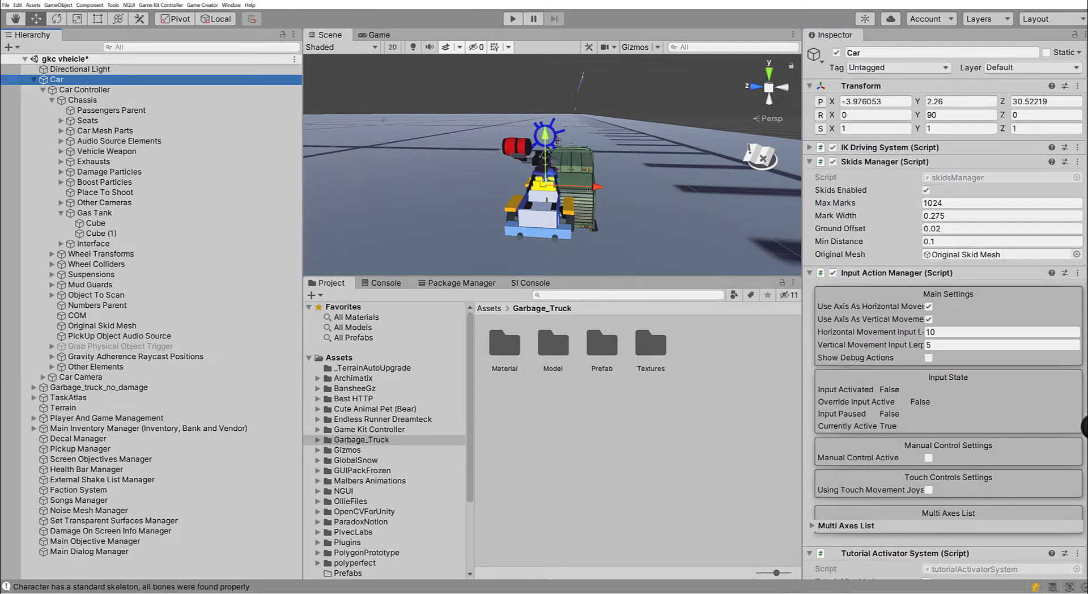
drag(596, 188, 493, 166)
click(383, 35)
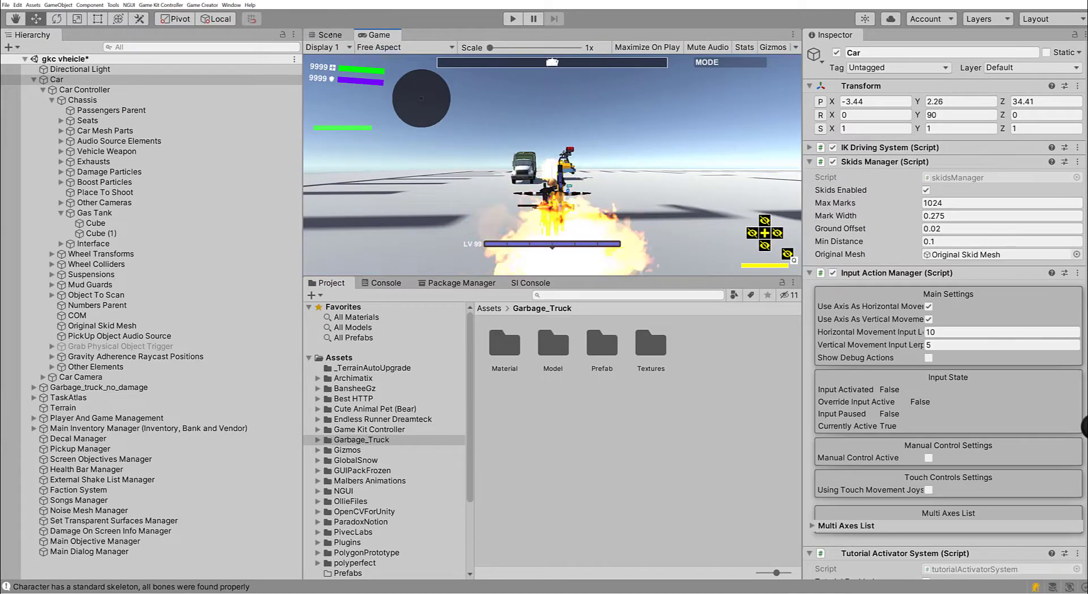
click(330, 35)
Examine the garbage truck and the template car in a flat 2D side view, then return to perspective.
click(392, 47)
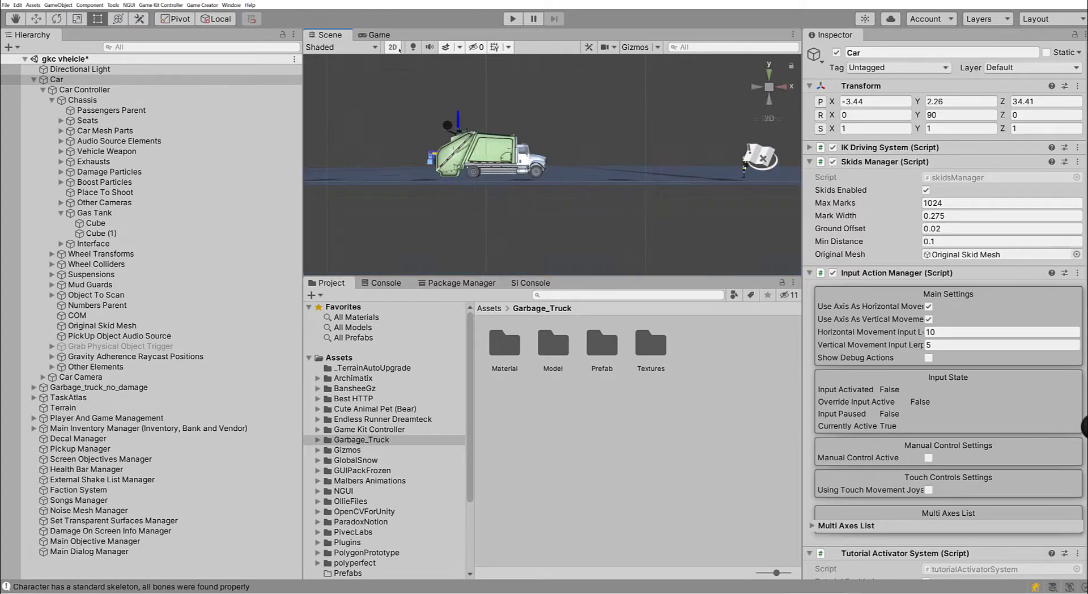
middle_drag(480, 174, 590, 193)
scroll(574, 235, up, 12)
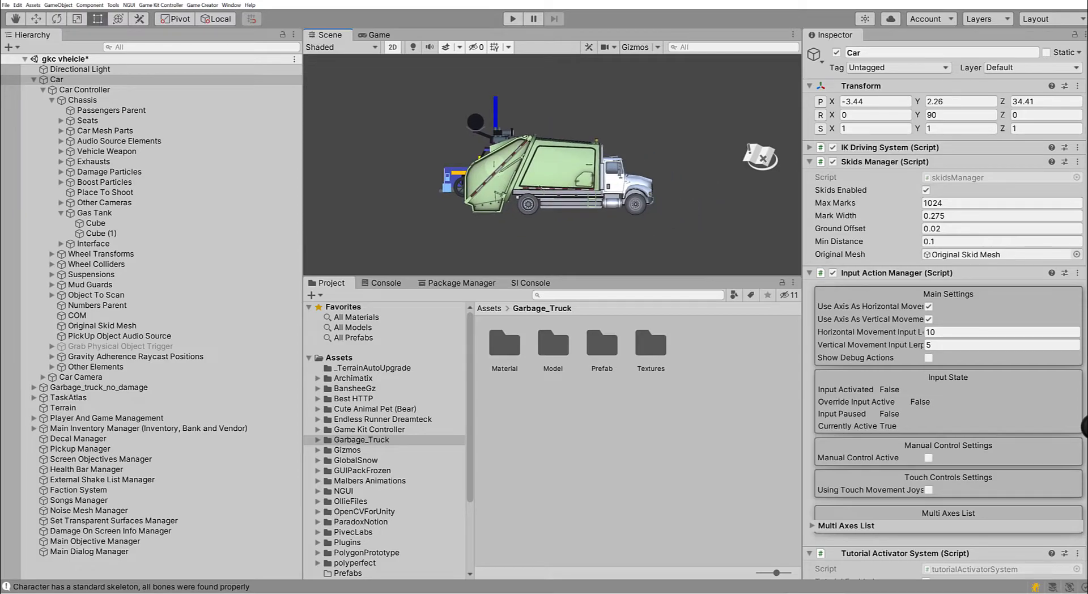
middle_drag(443, 147, 461, 157)
scroll(512, 194, up, 6)
middle_drag(613, 197, 566, 199)
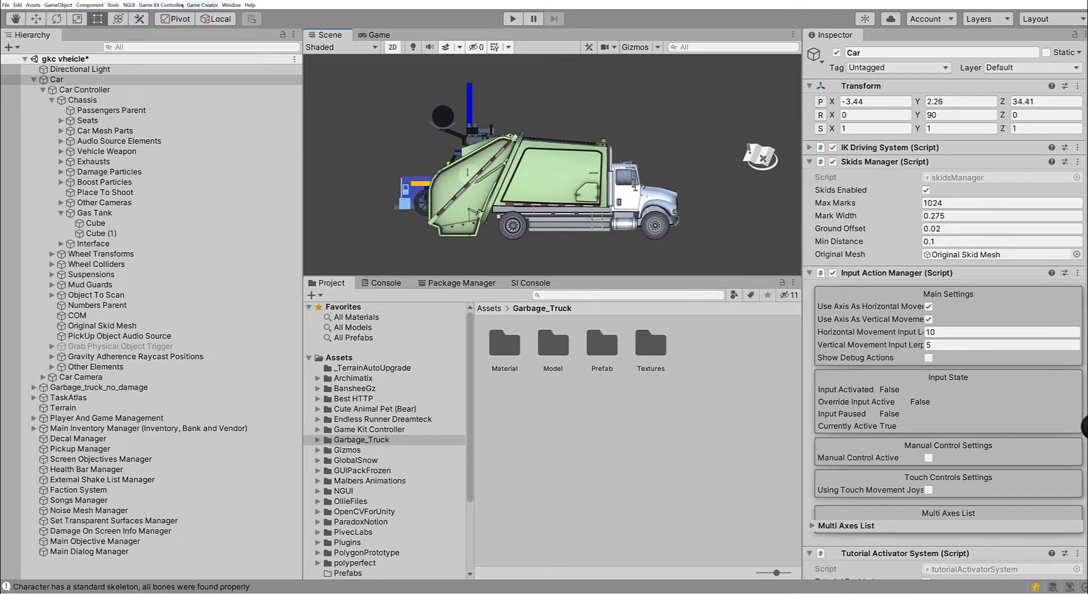
click(172, 5)
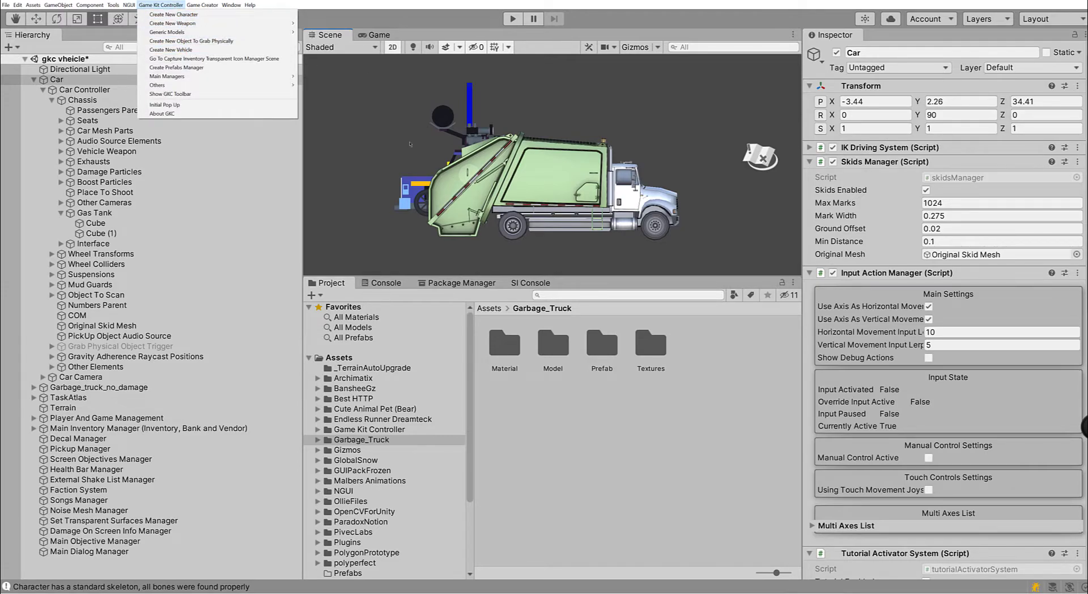
click(486, 104)
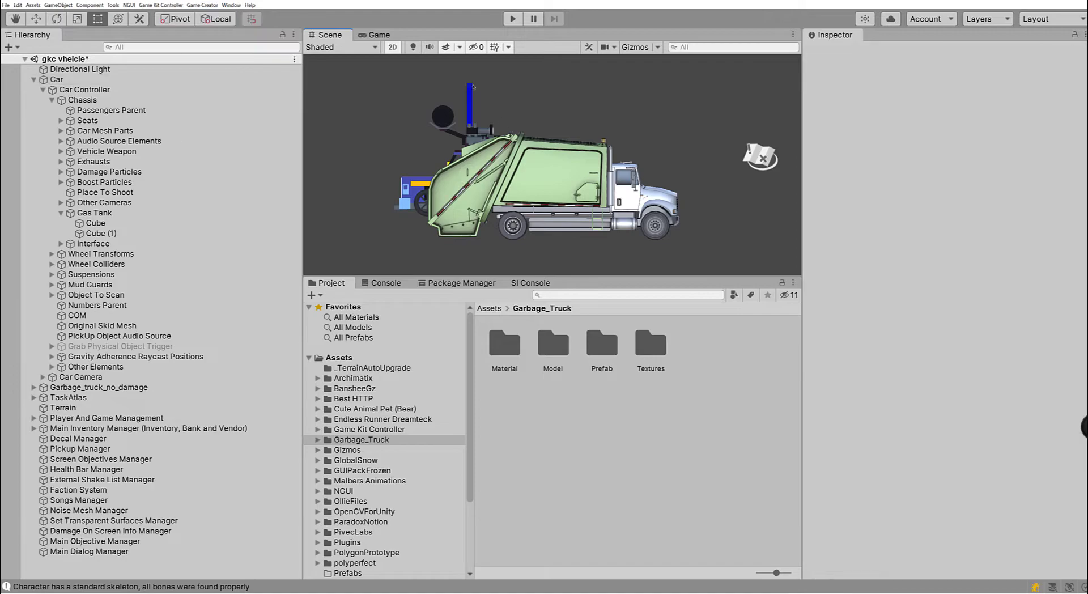
middle_drag(385, 116, 412, 147)
click(392, 48)
Make Garbage_truck_no_damage a child of the Car's Chassis and move it to X 0.06, Z 2.87, overlapping the car.
right_drag(484, 153, 224, 235)
key(s)
key(w)
key(d)
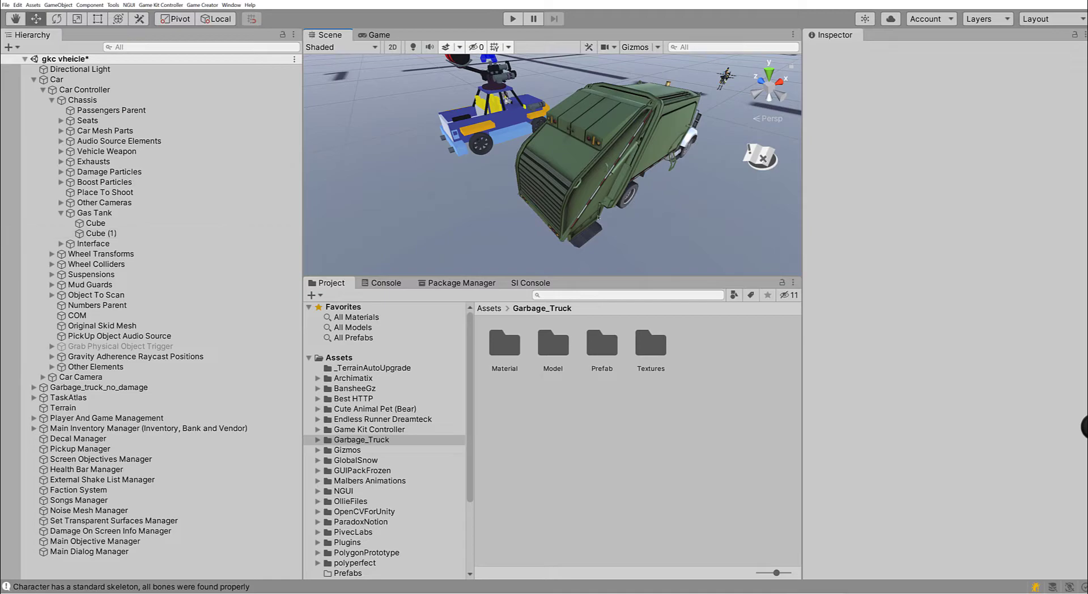
click(632, 194)
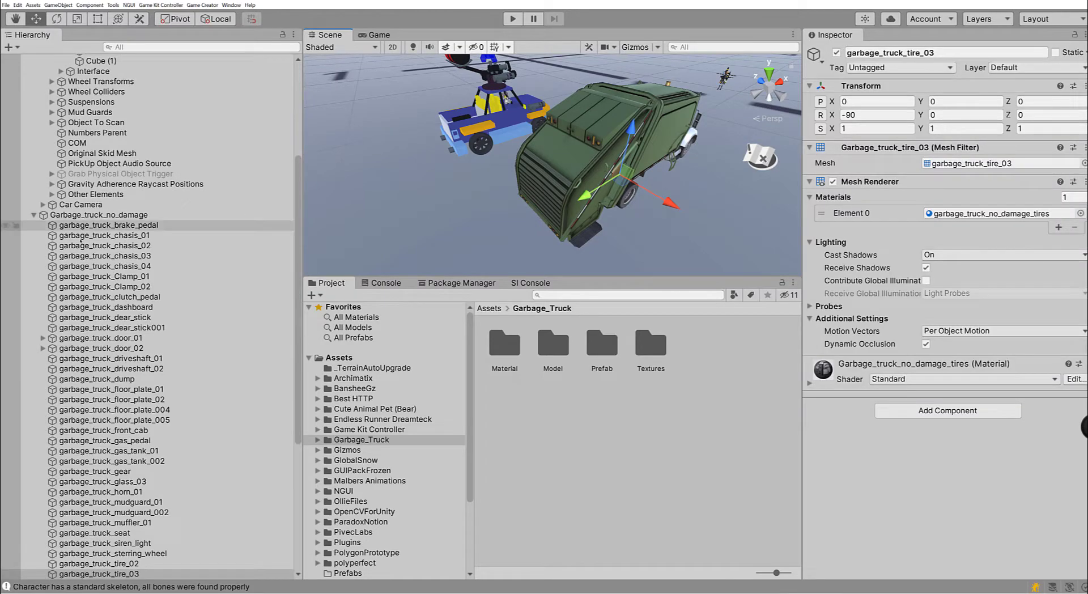
click(34, 215)
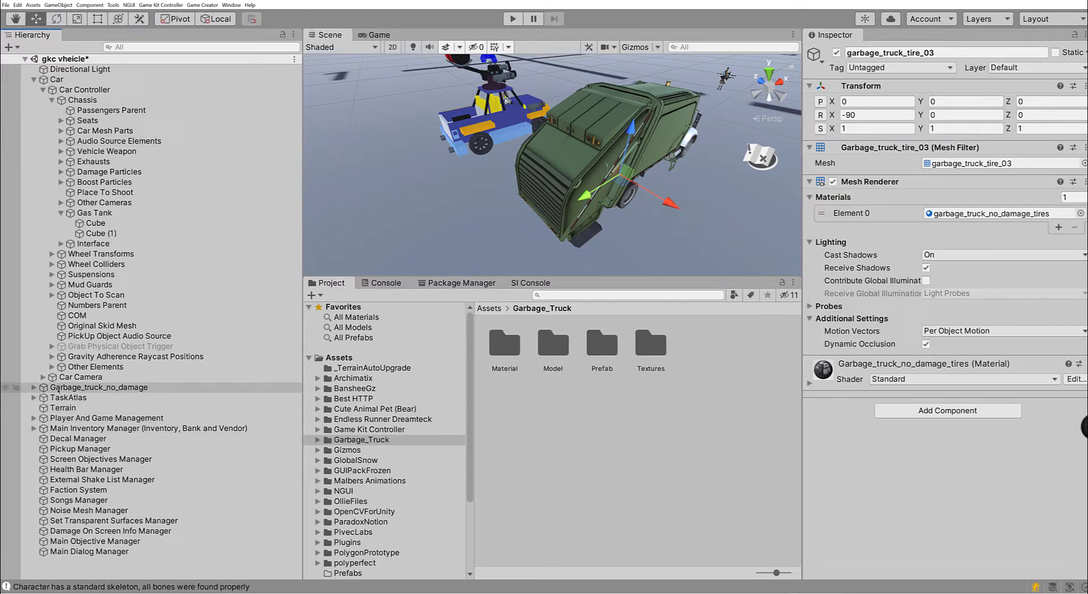
drag(62, 391, 106, 102)
drag(670, 202, 584, 153)
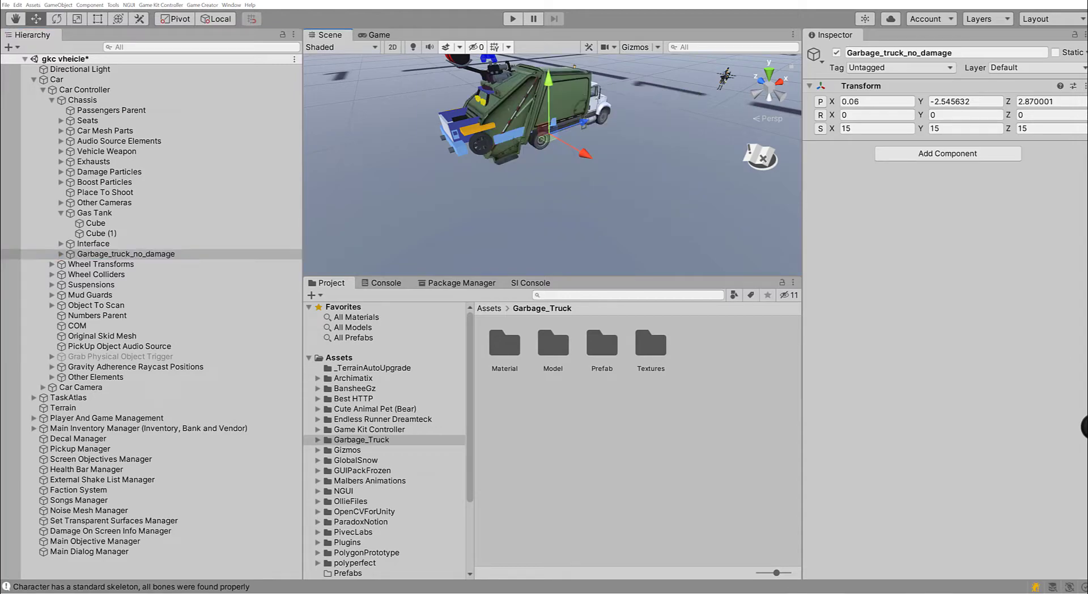
Play the scene, run the character to the combined vehicle, get in to drive and dismiss the vehicle tutorial.
click(513, 19)
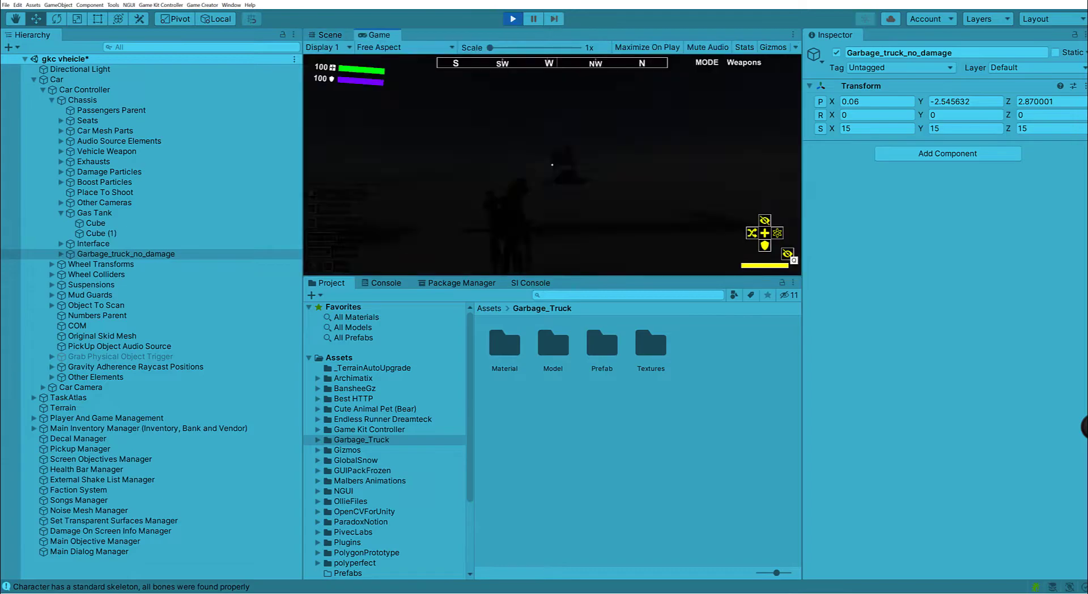
key(shift+w)
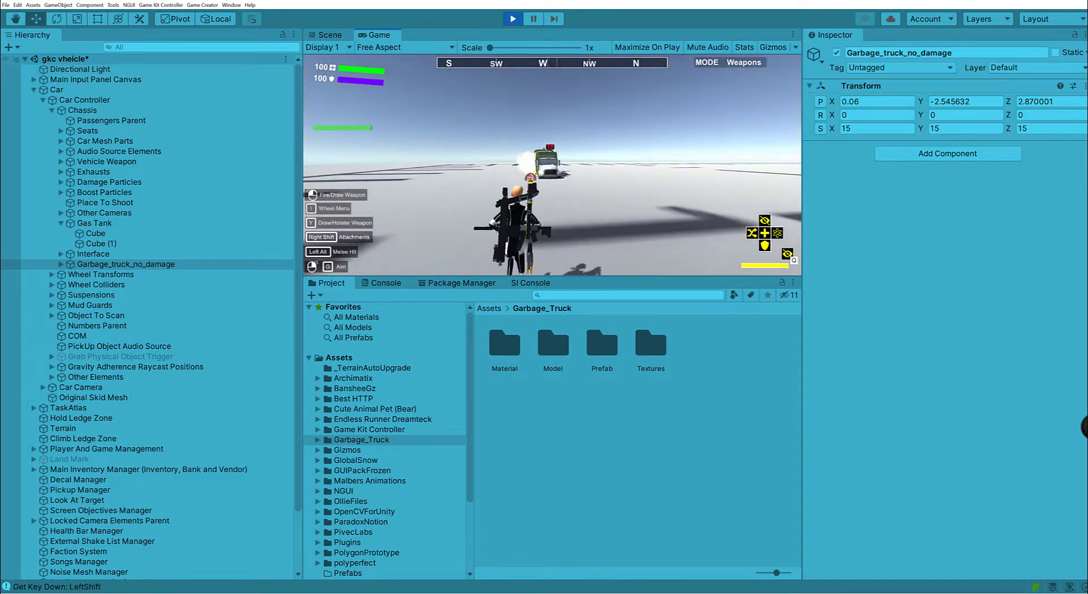
key(shift+w)
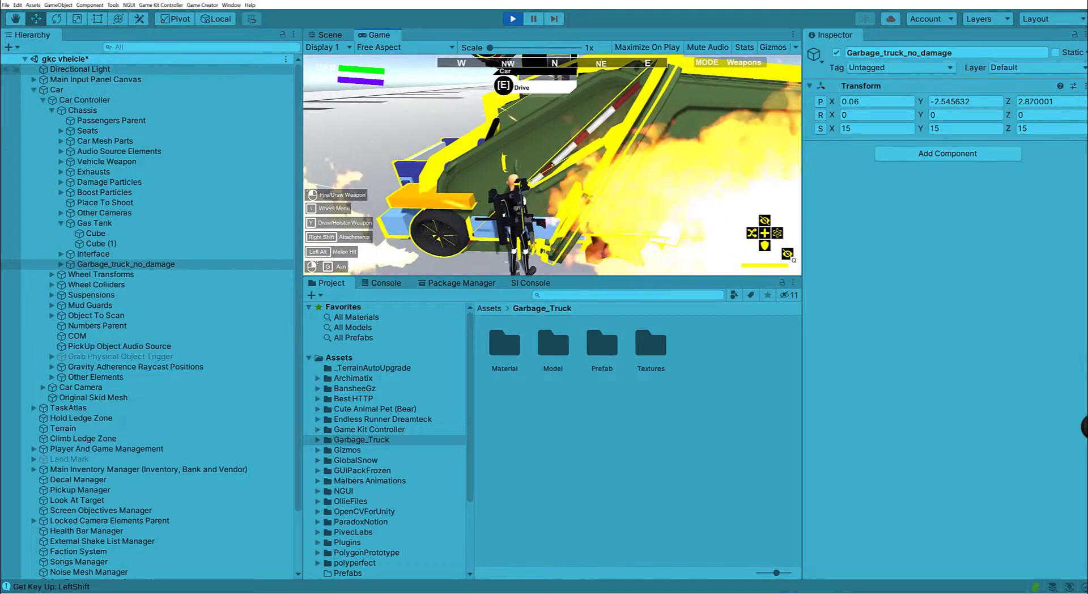
key(e)
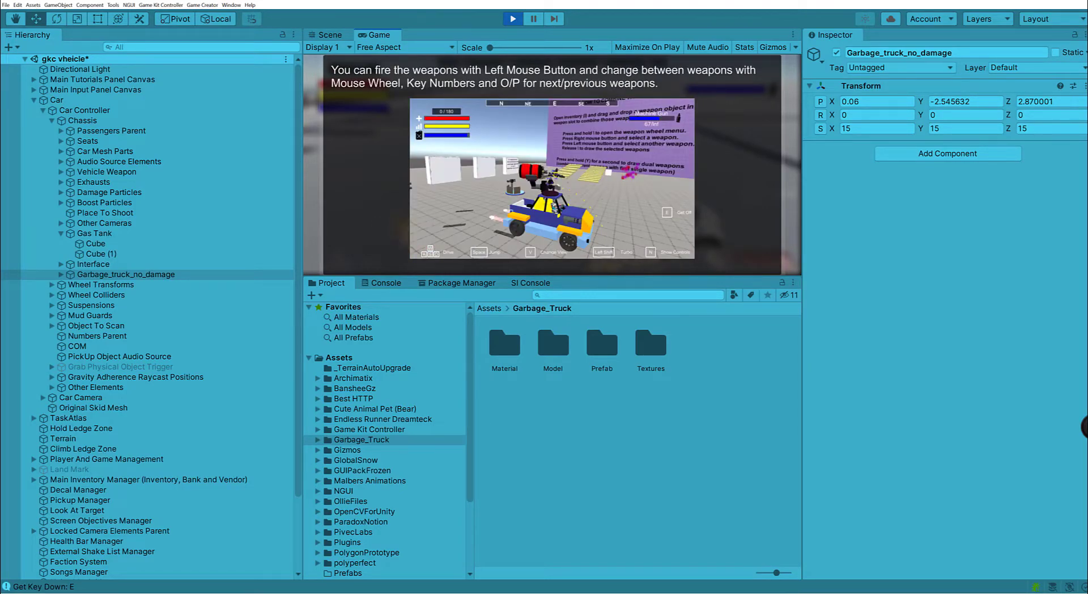
key(e)
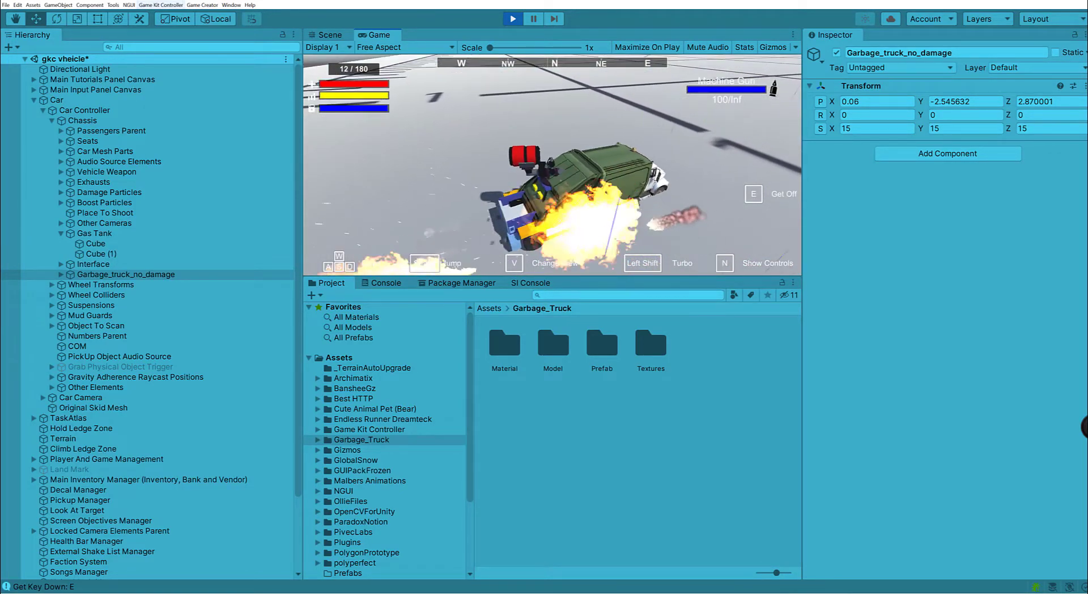
Test-drive the combined vehicle forwards and in reverse, try its jump and turbo, and leave play mode.
key(w)
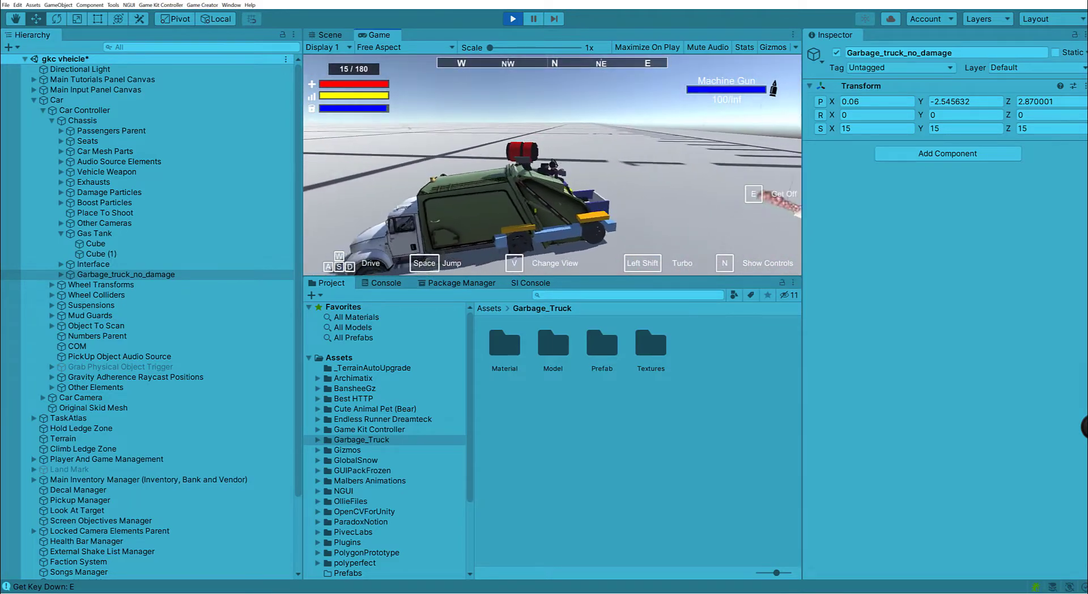
key(s)
key(w)
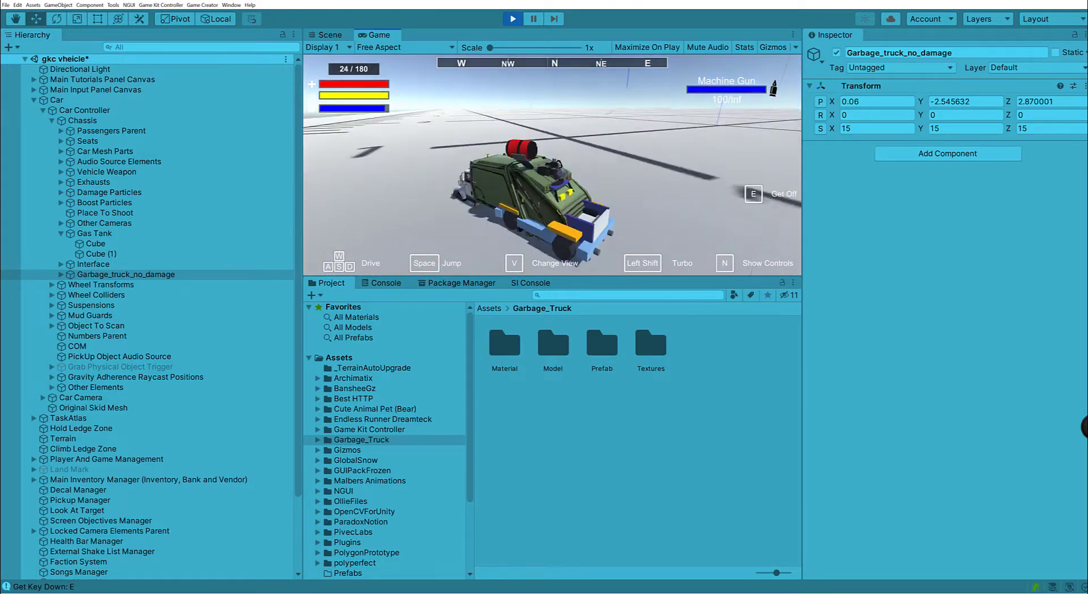
key(s)
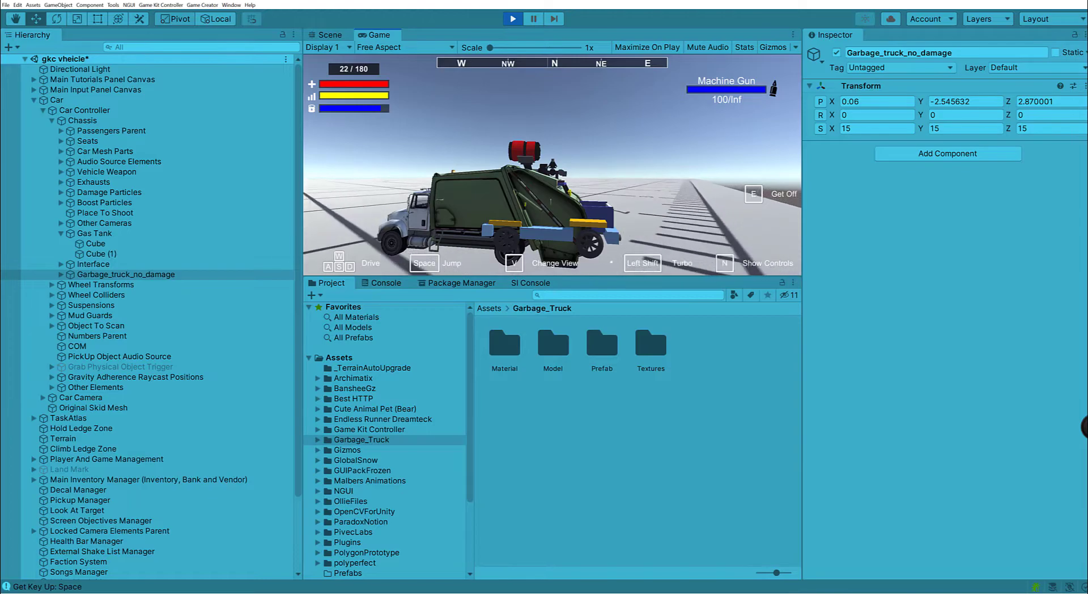
key(w)
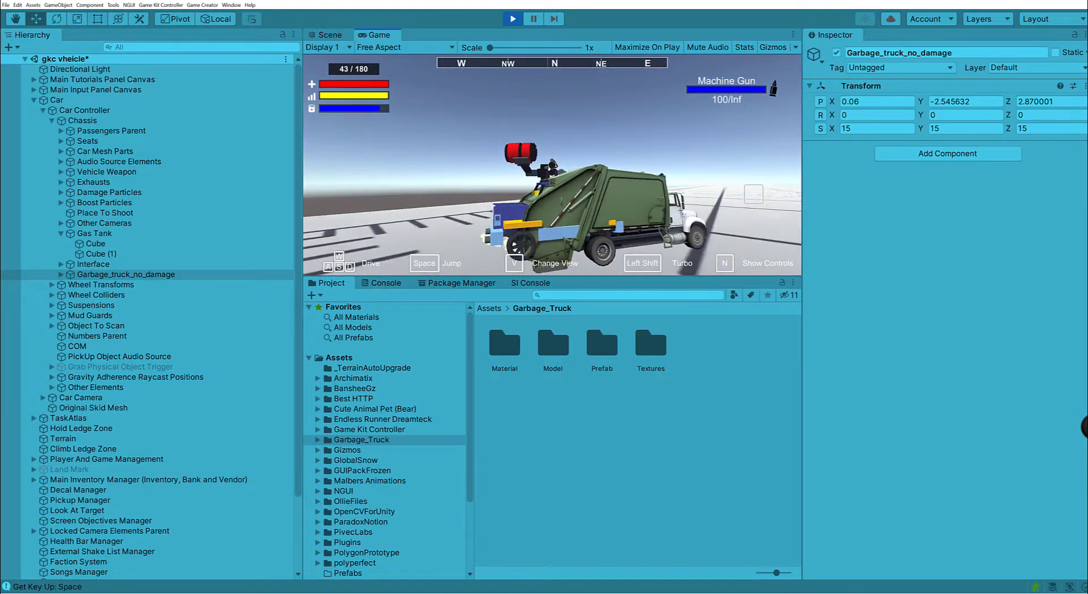
key(w)
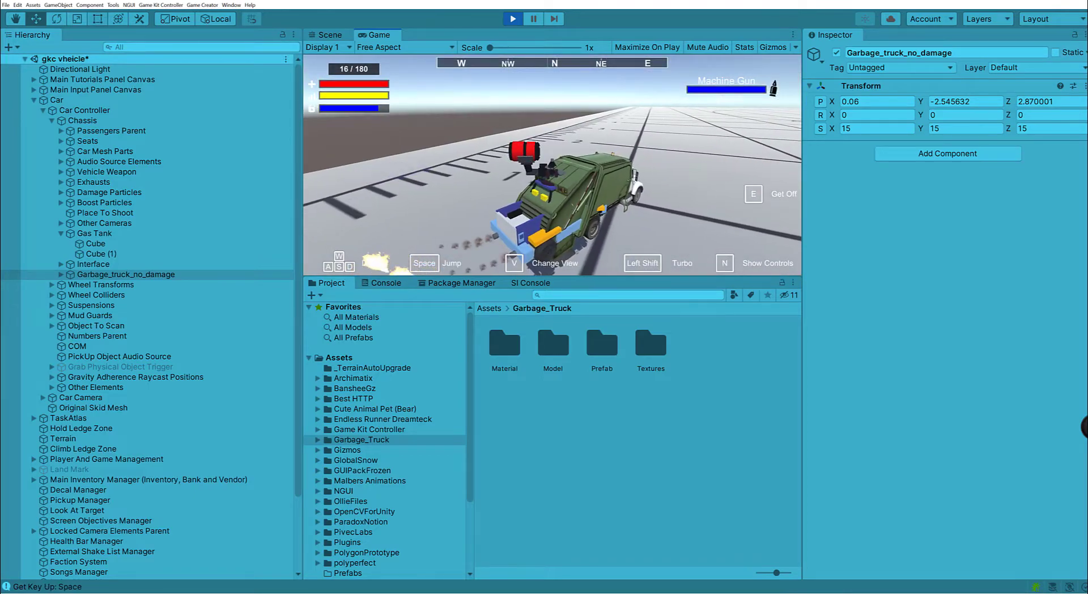
key(space)
key(shift)
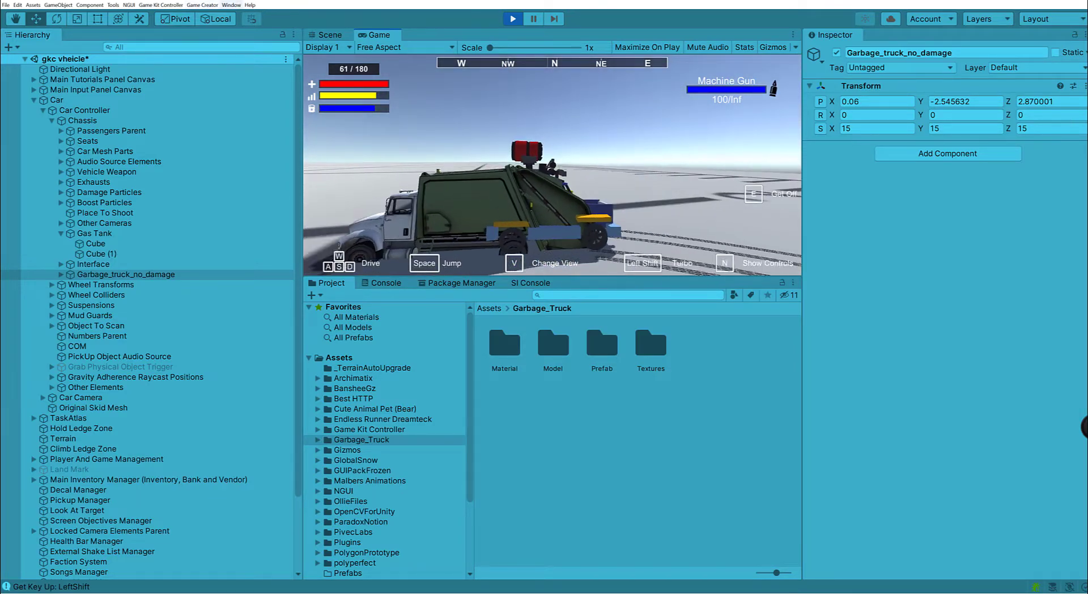
key(Escape)
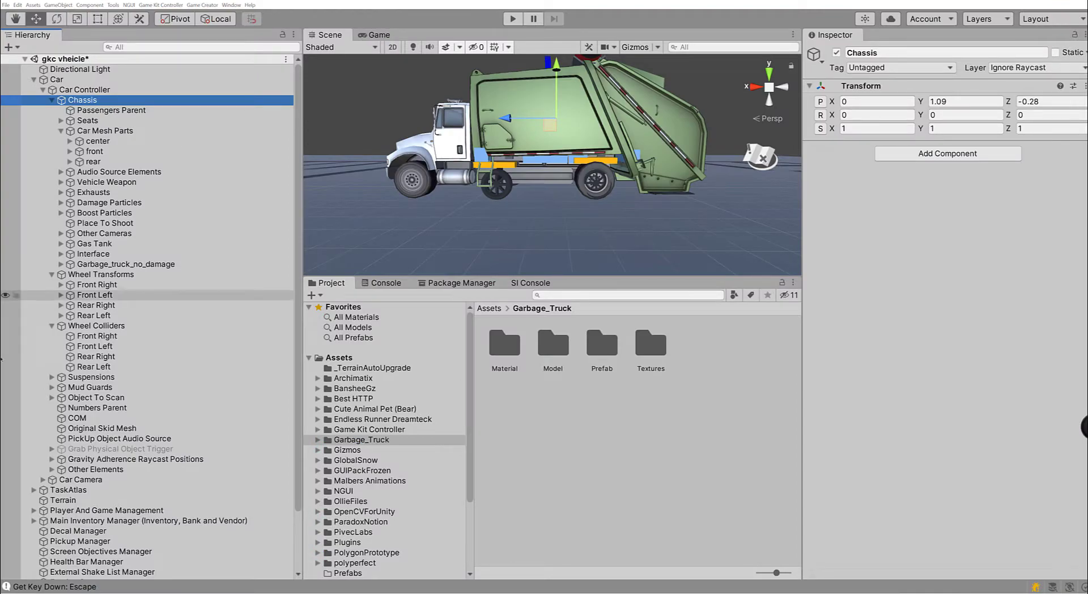
Select the Front Right wheel transform together with the Front Right wheel collider and view them close up.
click(96, 336)
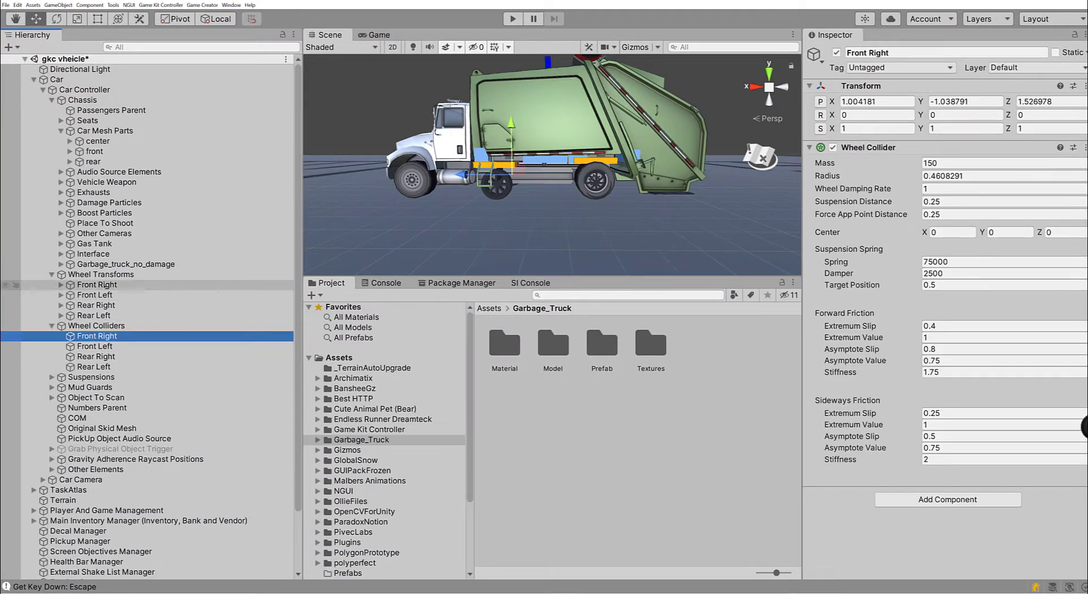
click(97, 284)
ctrl+click(103, 336)
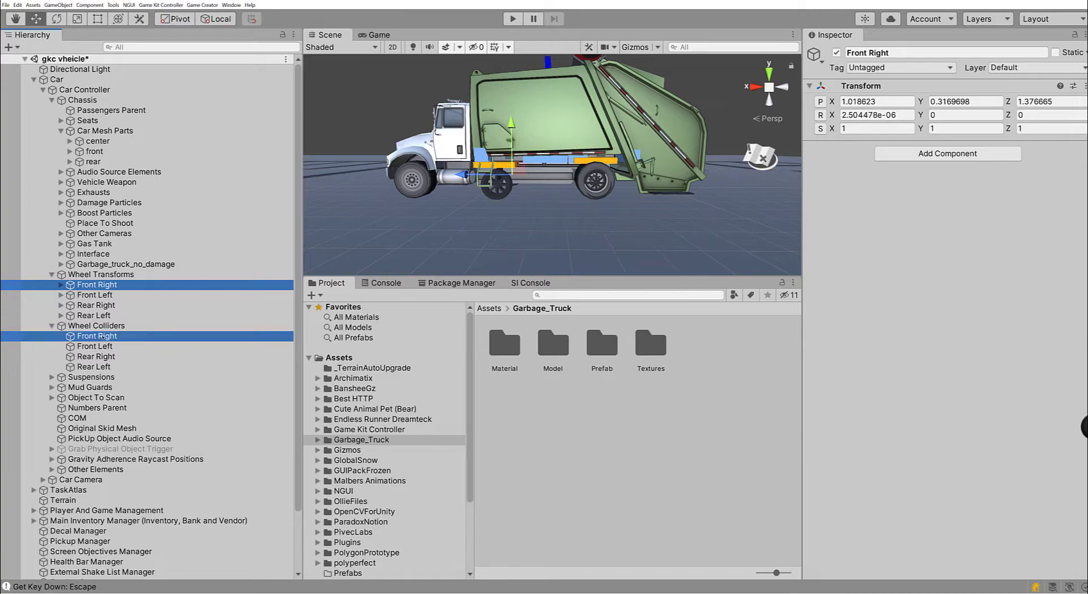
key(w)
right_drag(510, 184, 913, 221)
key(s)
key(w)
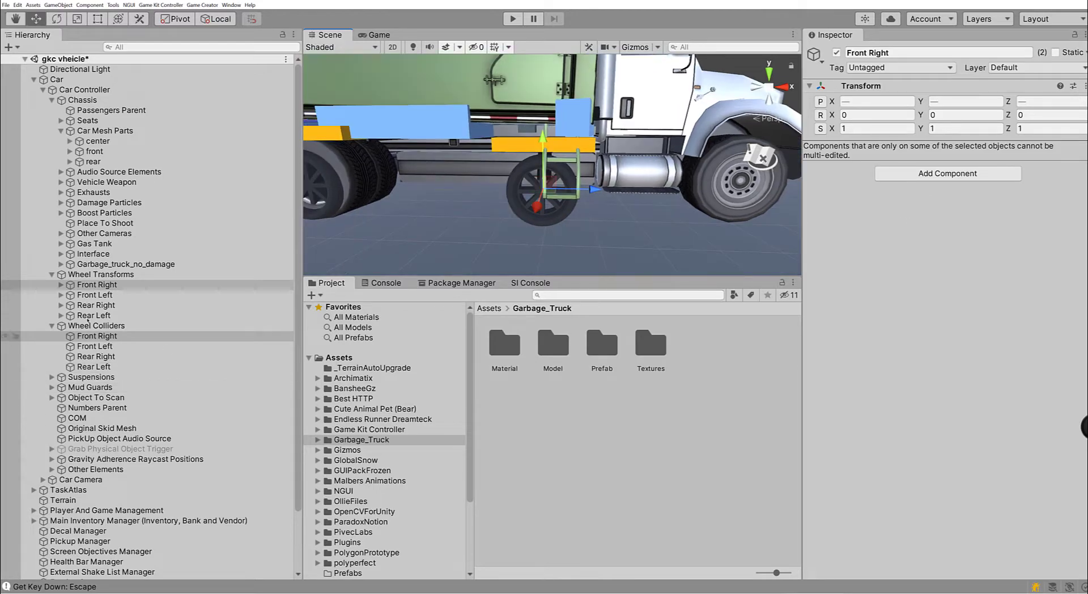
Examine where the Front Right wheel collider sits relative to the truck's own front wheel.
click(128, 336)
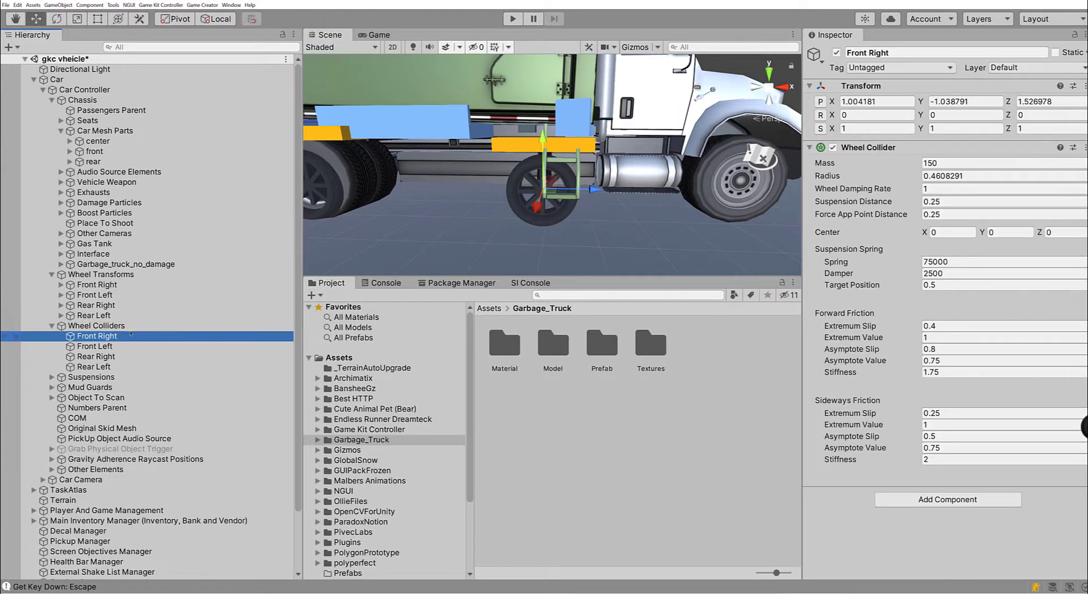
right_drag(377, 148, 341, 219)
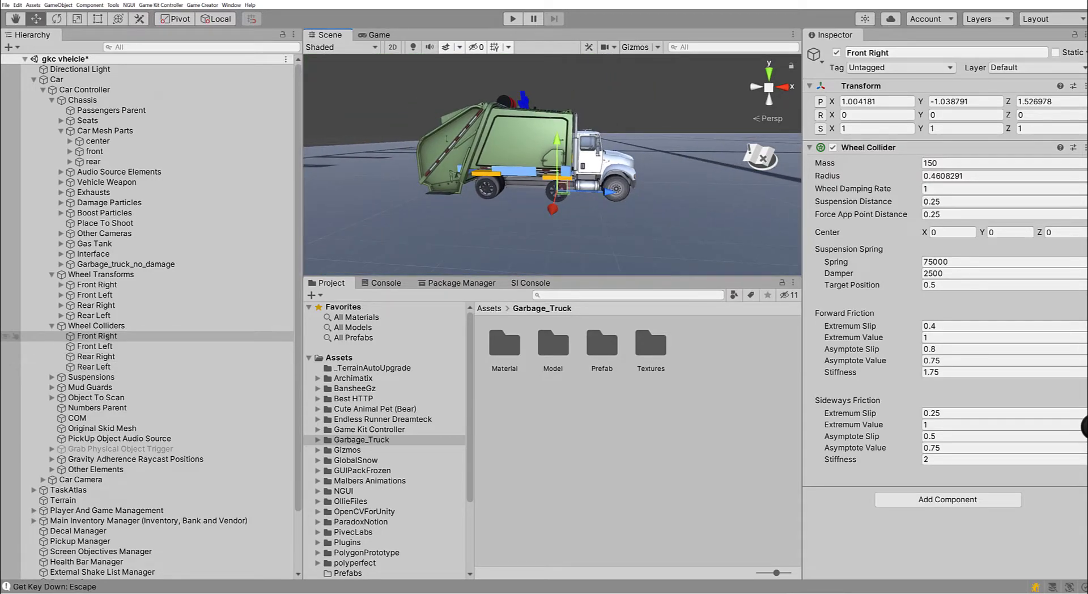
click(108, 336)
right_drag(553, 100, 547, 103)
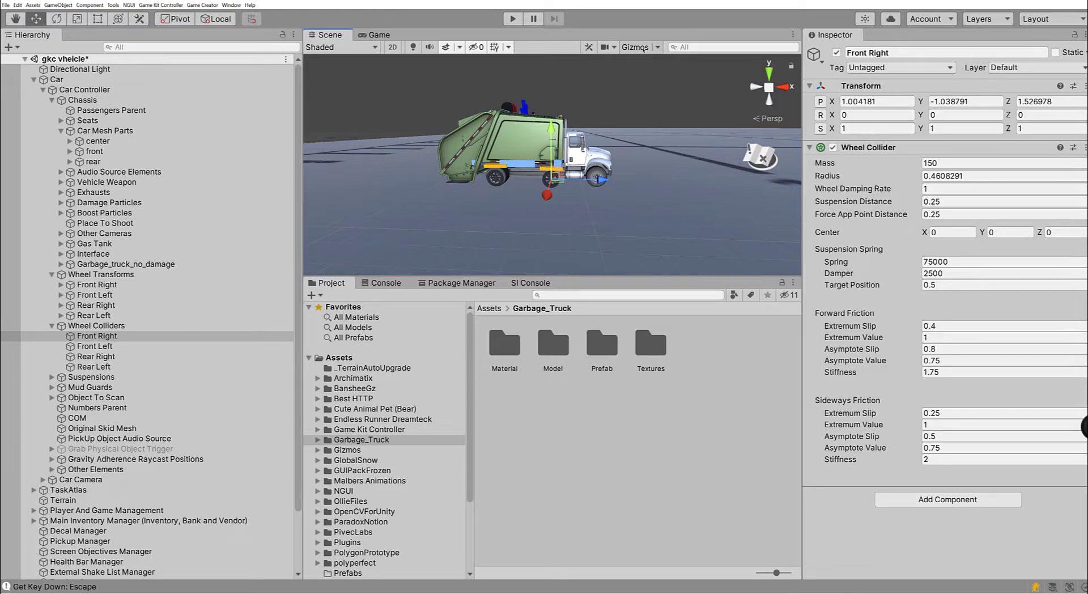
key(f)
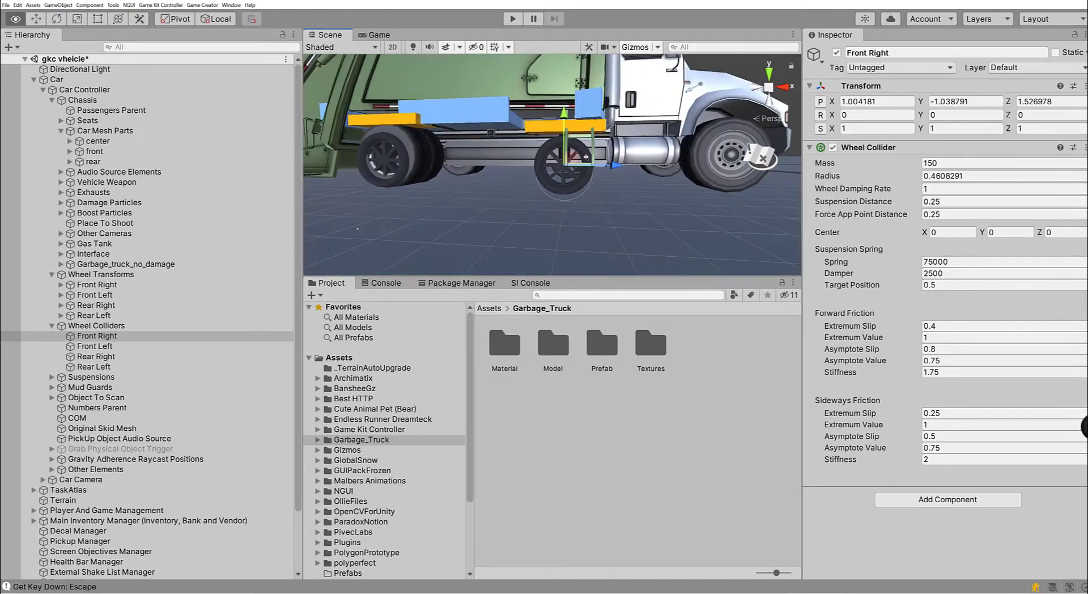
right_drag(599, 174, 595, 152)
key(s)
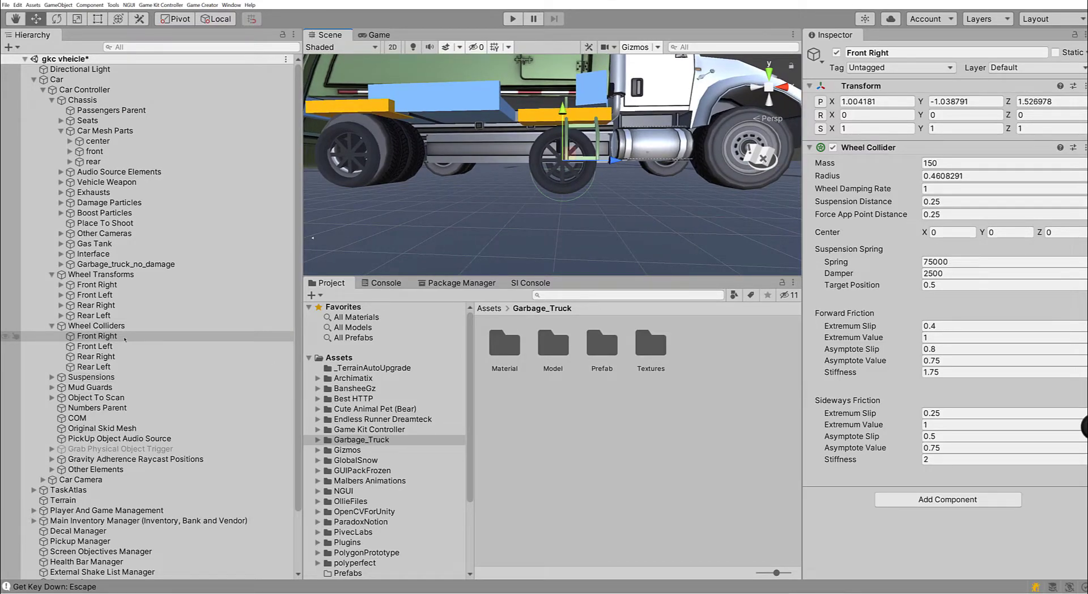
Move the Front Right wheel transform and wheel collider together onto the truck's front right tire, adjusting height and sideways position.
ctrl+click(96, 284)
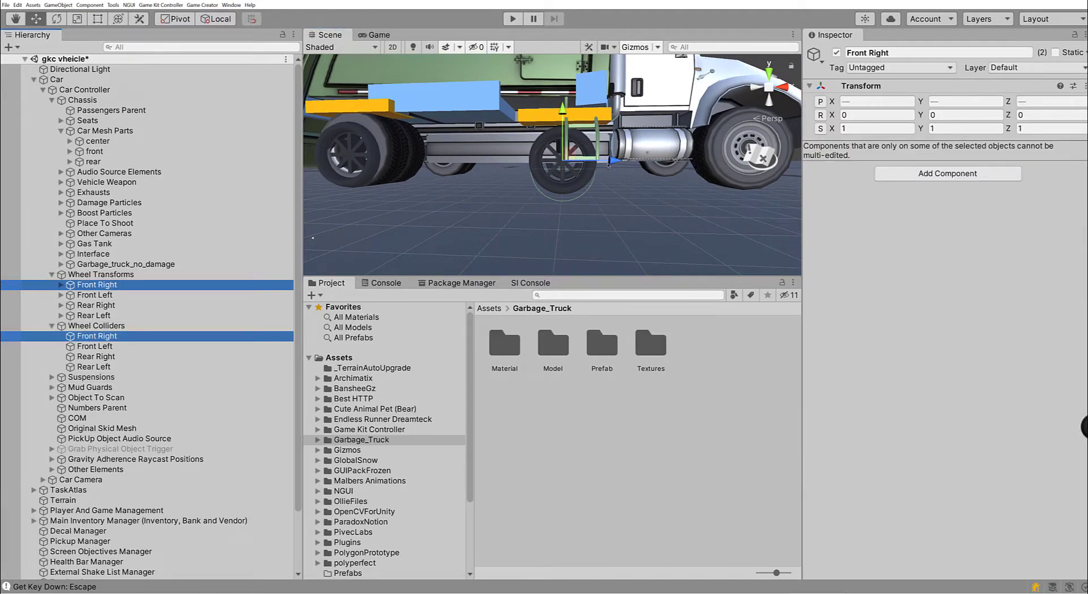
drag(612, 161, 791, 161)
right_drag(708, 201, 625, 199)
key(d)
key(w)
key(s)
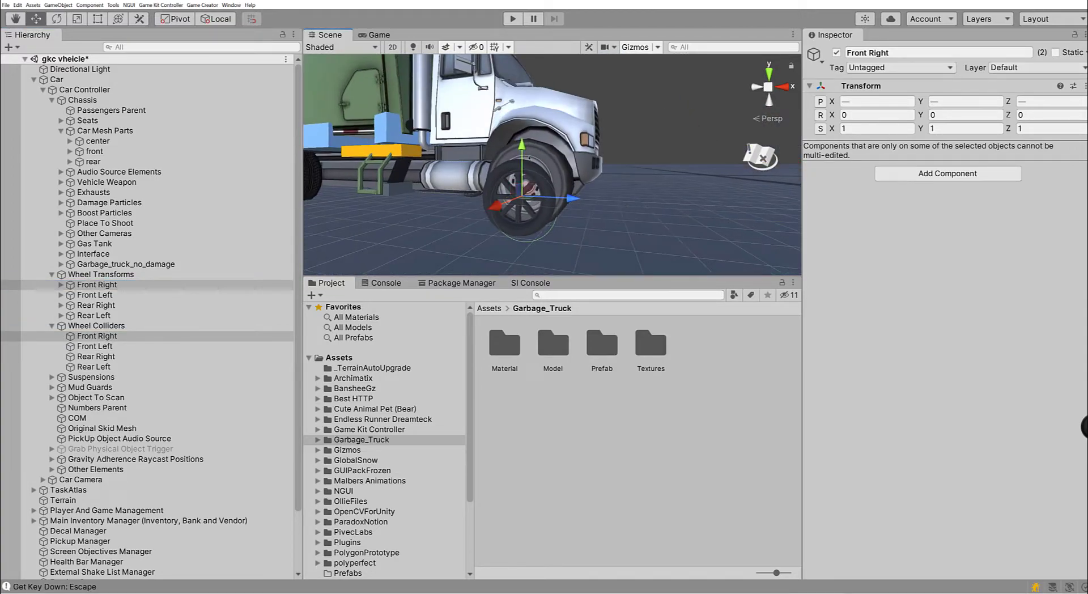
drag(521, 150, 523, 139)
drag(494, 192, 497, 190)
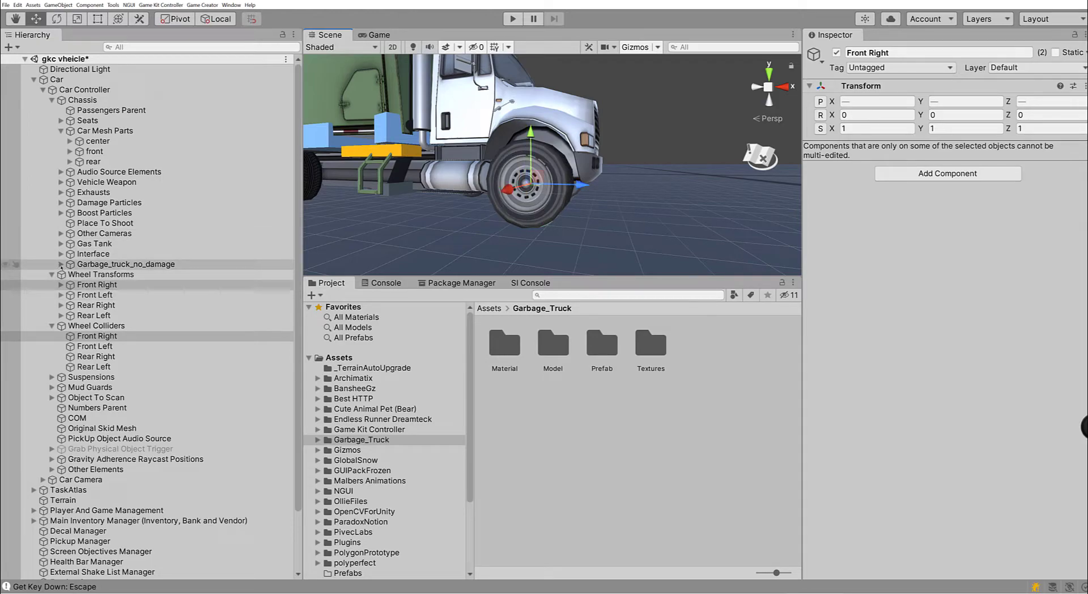
Check which wheel garbage_truck_tire_02 is by shifting it sideways, and undo the shift.
click(60, 264)
scroll(175, 333, down, 5)
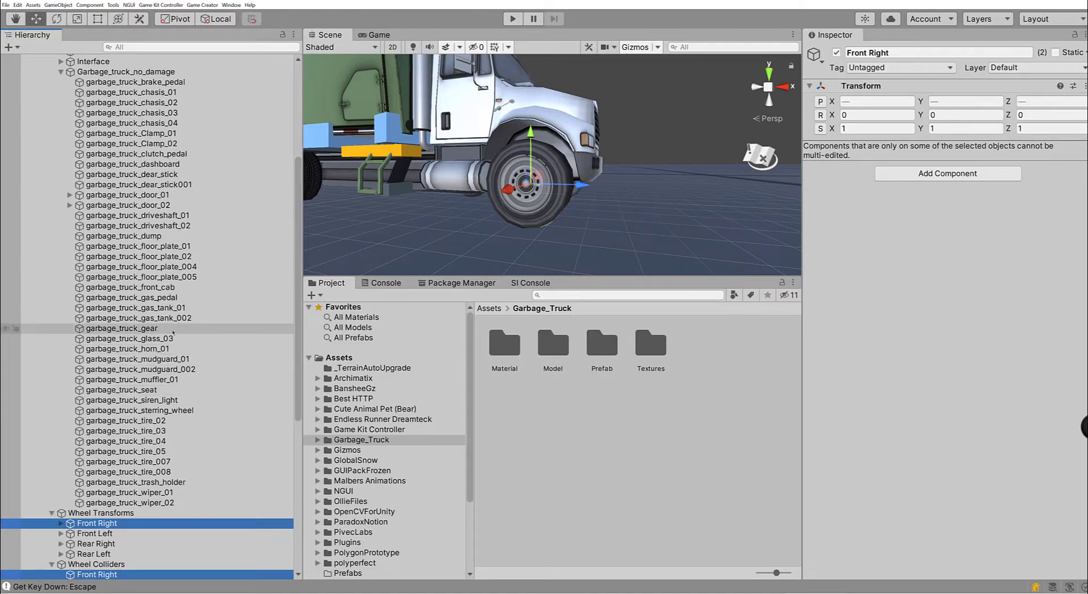
click(181, 420)
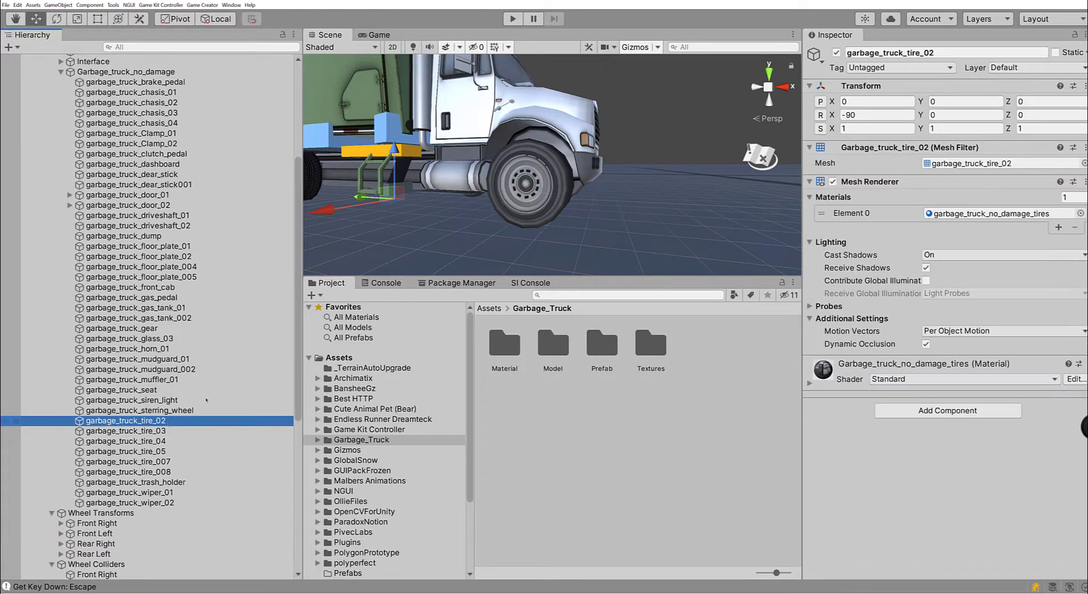
drag(323, 210, 306, 212)
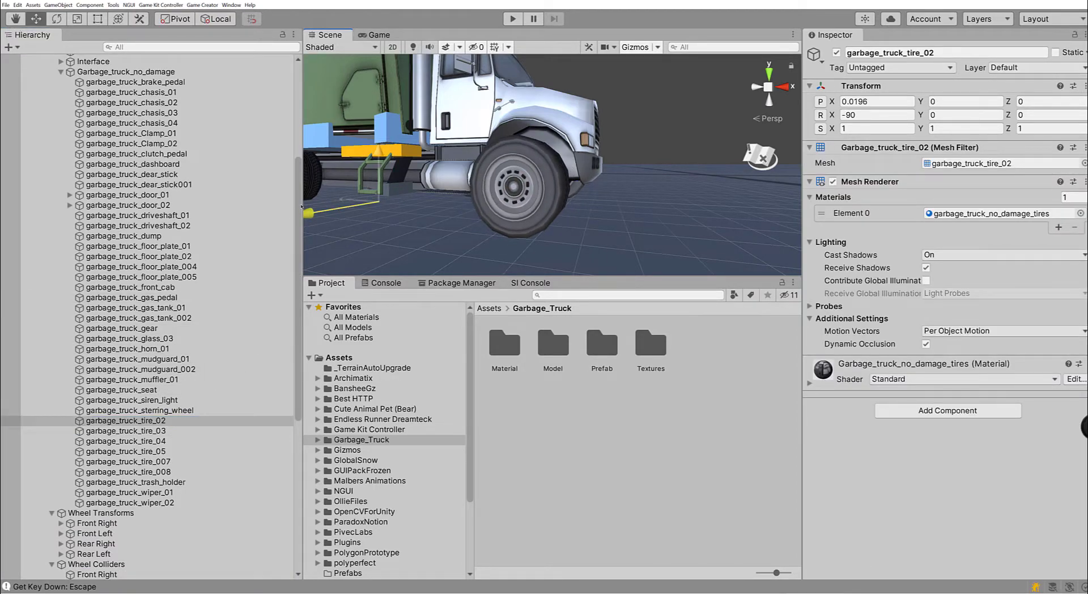
key(ctrl+z)
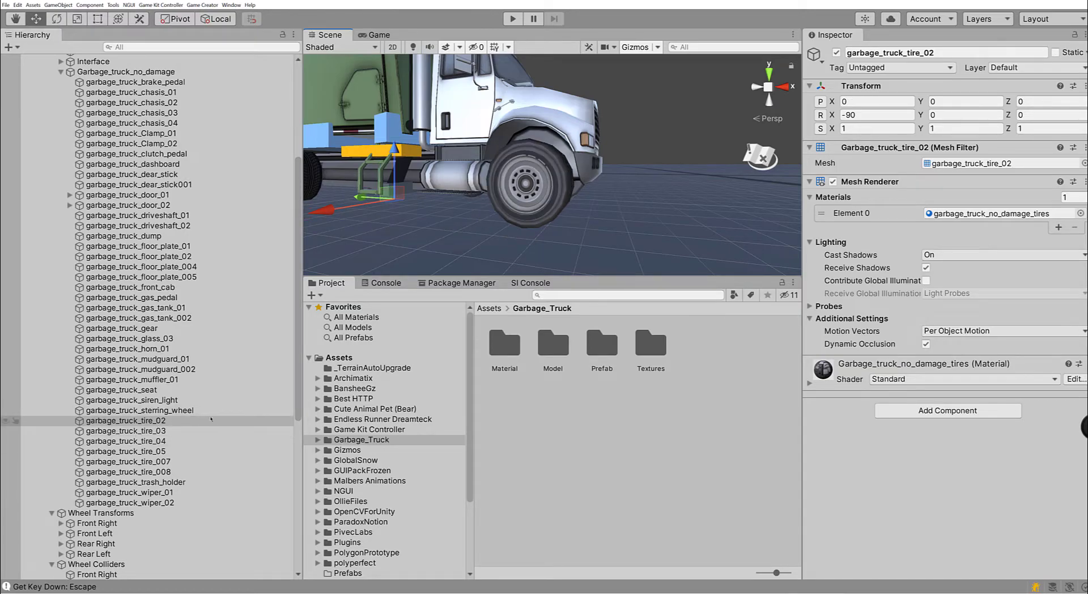
Make garbage_truck_tire_02 a child of Front Right under Wheel Transforms.
scroll(211, 417, down, 3)
scroll(211, 417, down, 2)
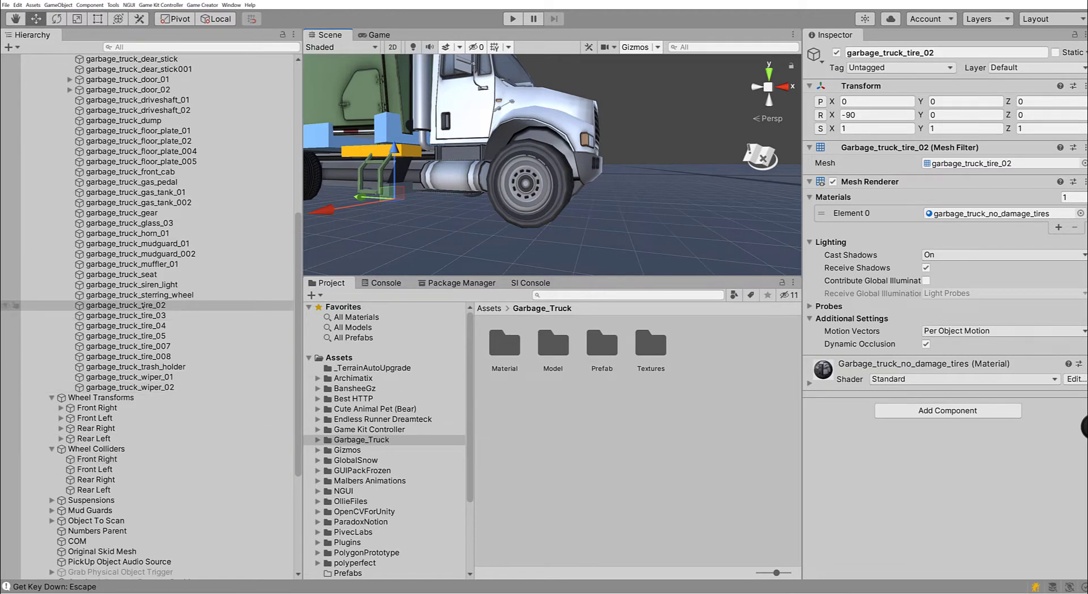
click(143, 305)
drag(86, 417, 95, 408)
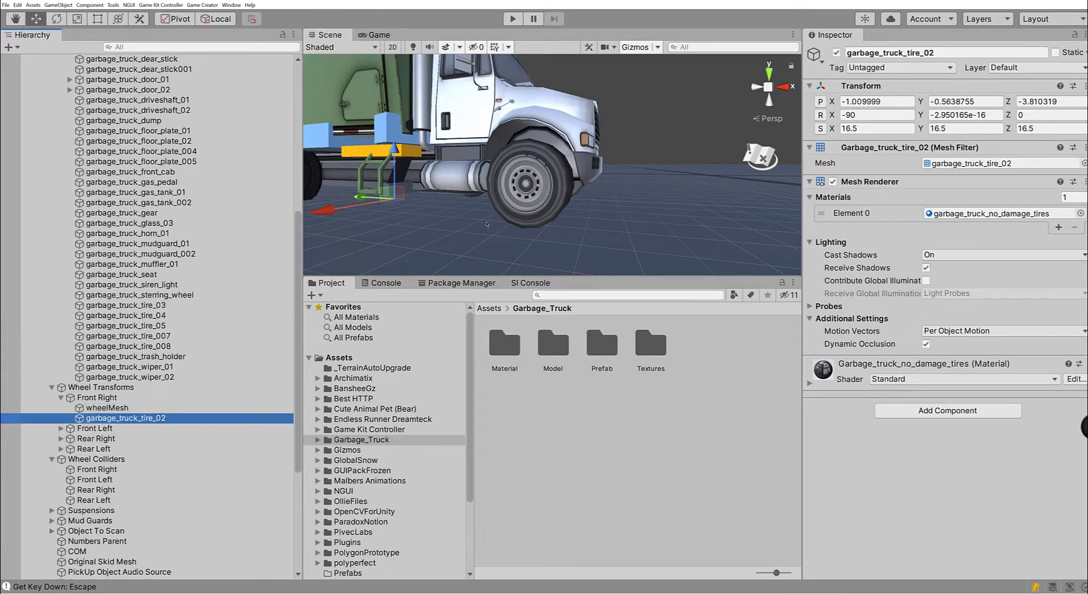
Move the Rear Right wheelMesh together with the Rear Right wheel collider slightly up to line up with the truck's rear right tires.
click(452, 223)
alt+drag(452, 223, 494, 226)
scroll(494, 226, up, 7)
scroll(482, 256, down, 6)
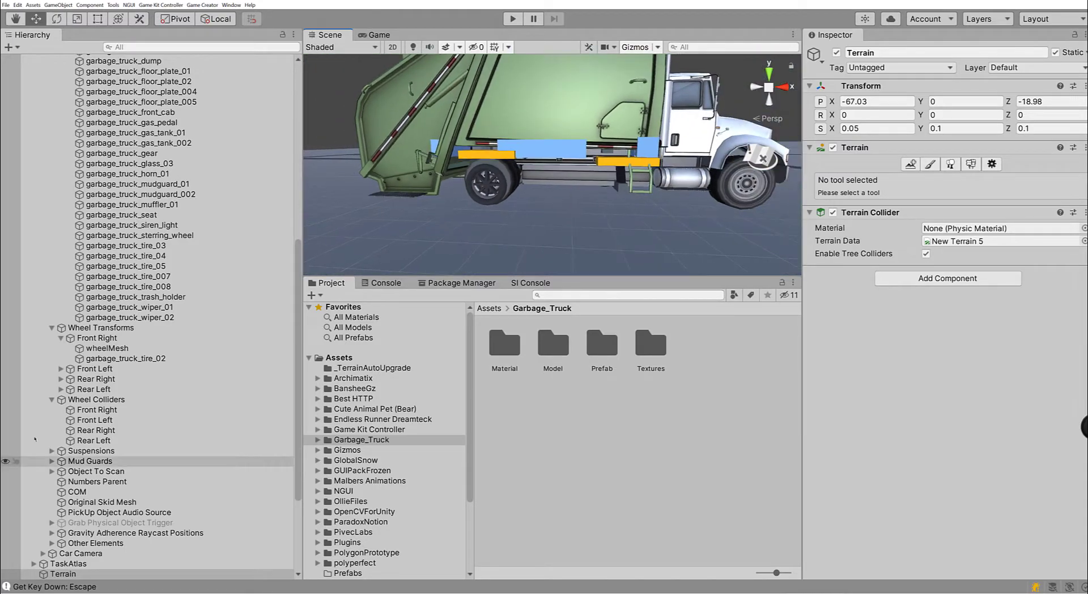
click(61, 379)
click(107, 389)
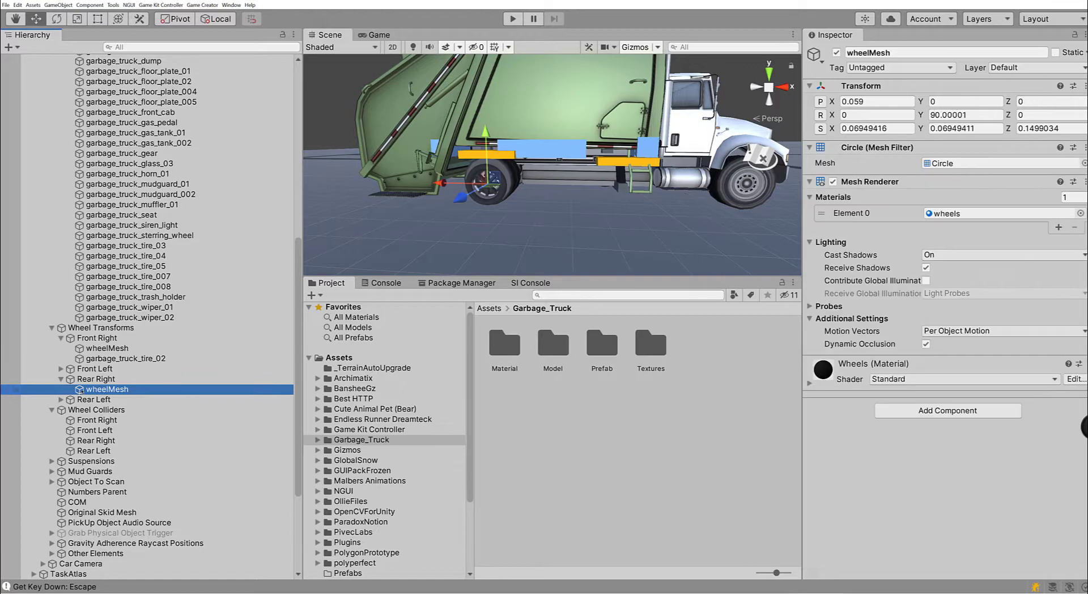
right_drag(514, 236, 415, 211)
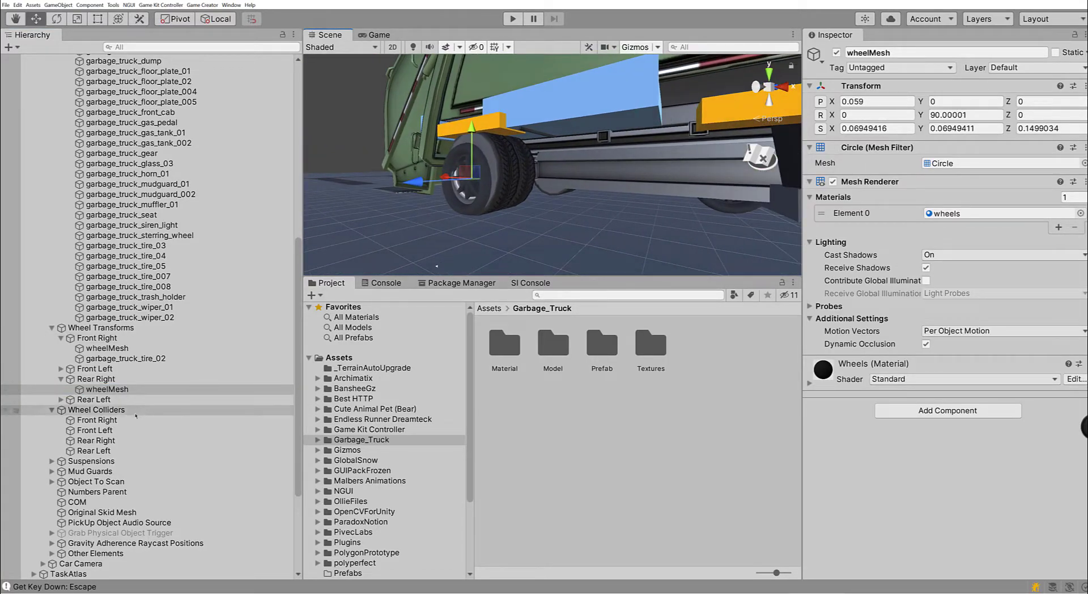
ctrl+click(105, 441)
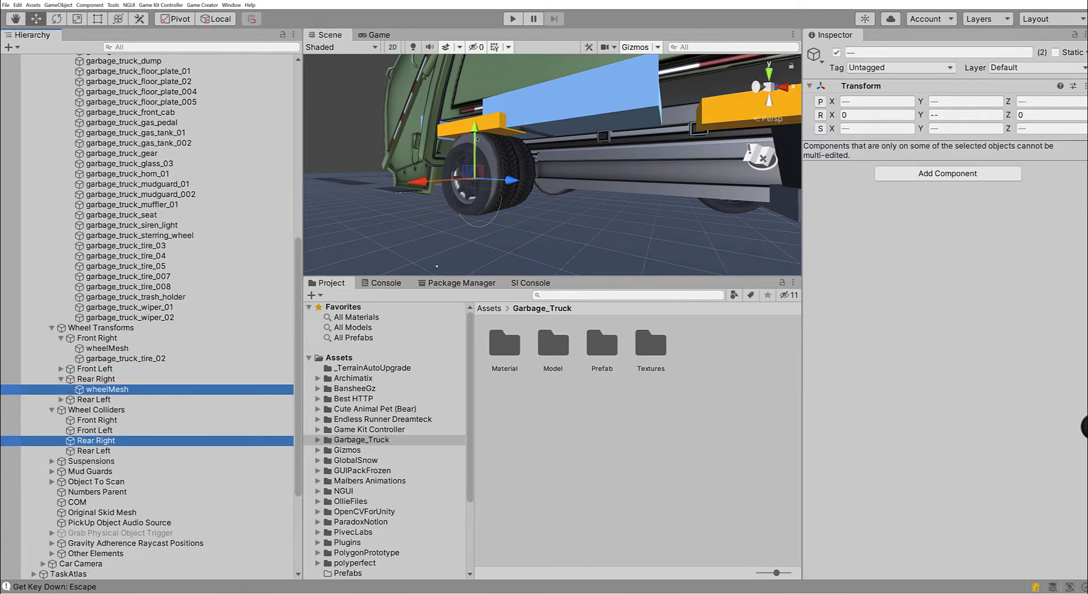
drag(476, 132, 476, 119)
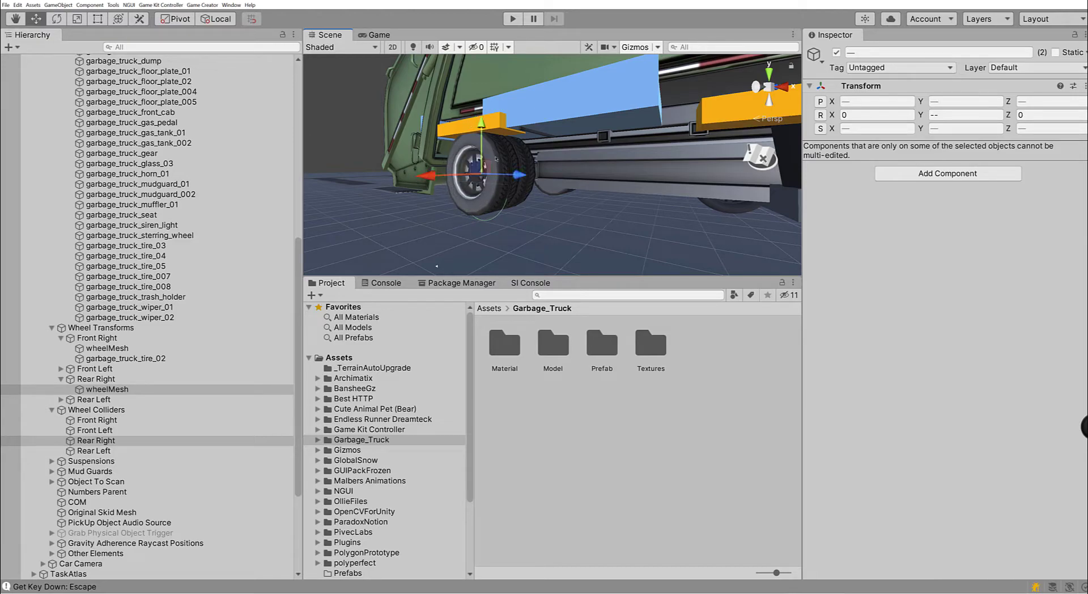
Identify the truck's double rear right tires and make garbage_truck_tire_03 and garbage_truck_tire_04 children of Rear Right under Wheel Transforms.
click(516, 163)
click(507, 166)
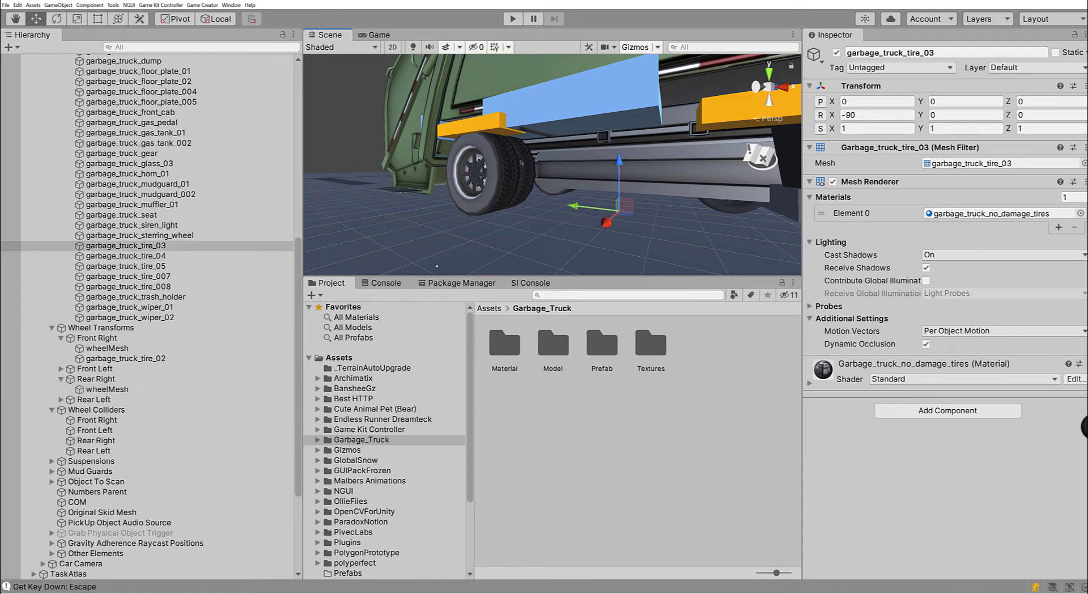
click(522, 164)
click(521, 165)
click(520, 167)
shift+click(166, 248)
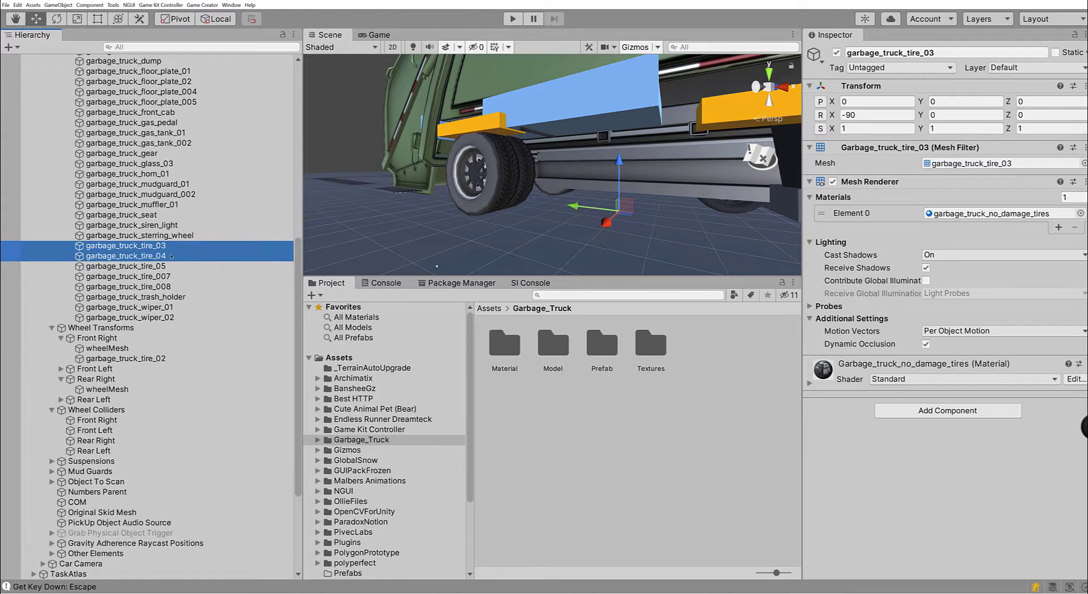
drag(605, 222, 582, 231)
key(ctrl+z)
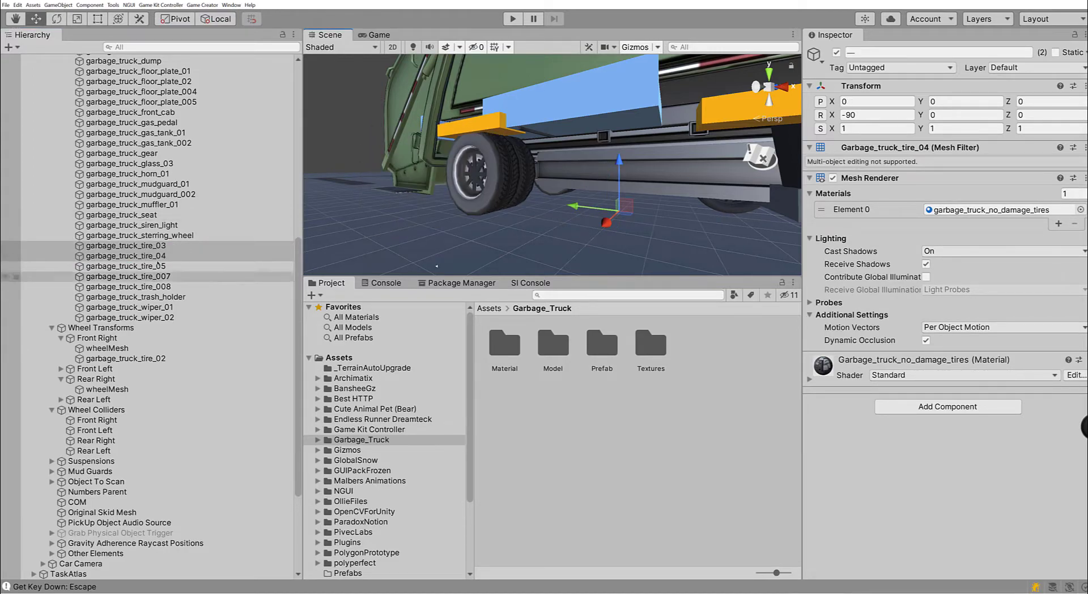
drag(122, 254, 107, 389)
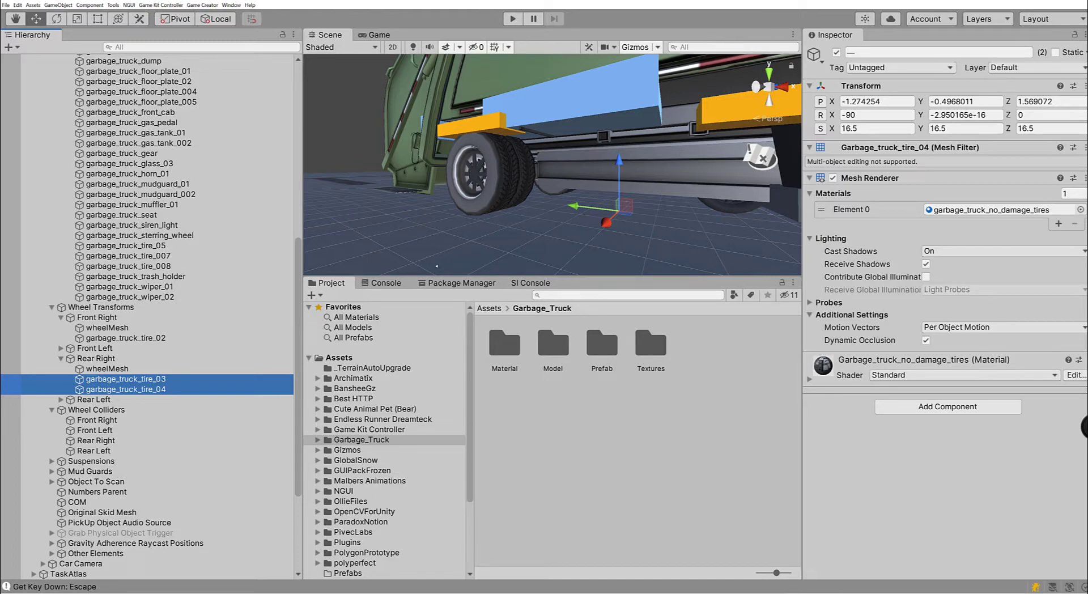
Move the Front Left wheel transform and Front Left wheel collider together onto the truck's front left tire.
right_drag(437, 265, 146, 303)
click(128, 255)
click(125, 245)
click(60, 348)
click(107, 358)
right_drag(481, 193, 246, 202)
click(128, 267)
click(61, 369)
click(95, 348)
ctrl+click(94, 410)
drag(515, 190, 402, 182)
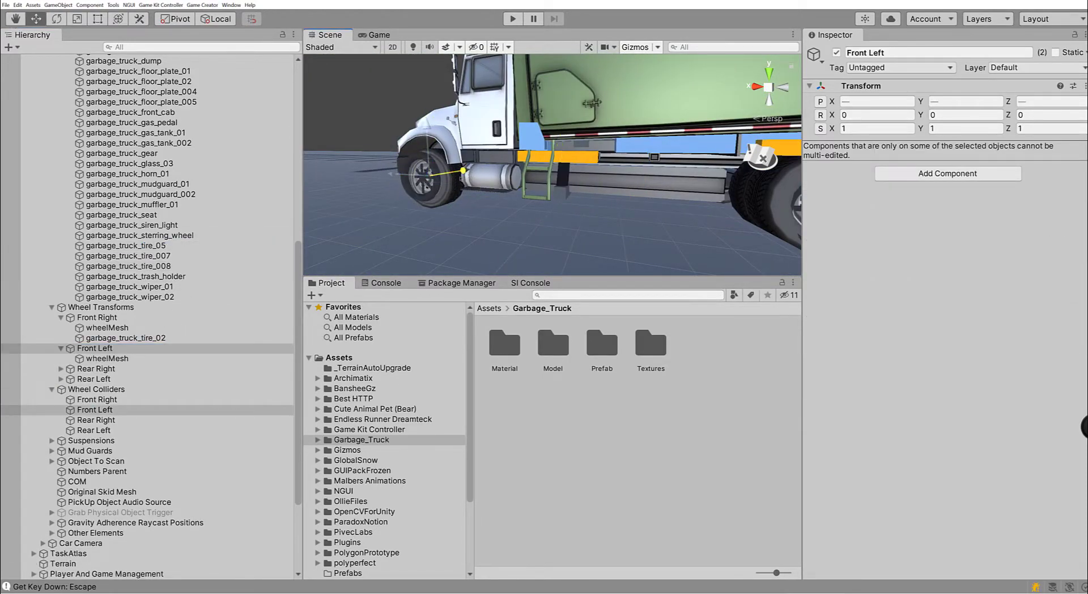
Make garbage_truck_tire_008 a child of Front Left under Wheel Transforms.
click(128, 266)
click(125, 337)
click(61, 317)
click(107, 337)
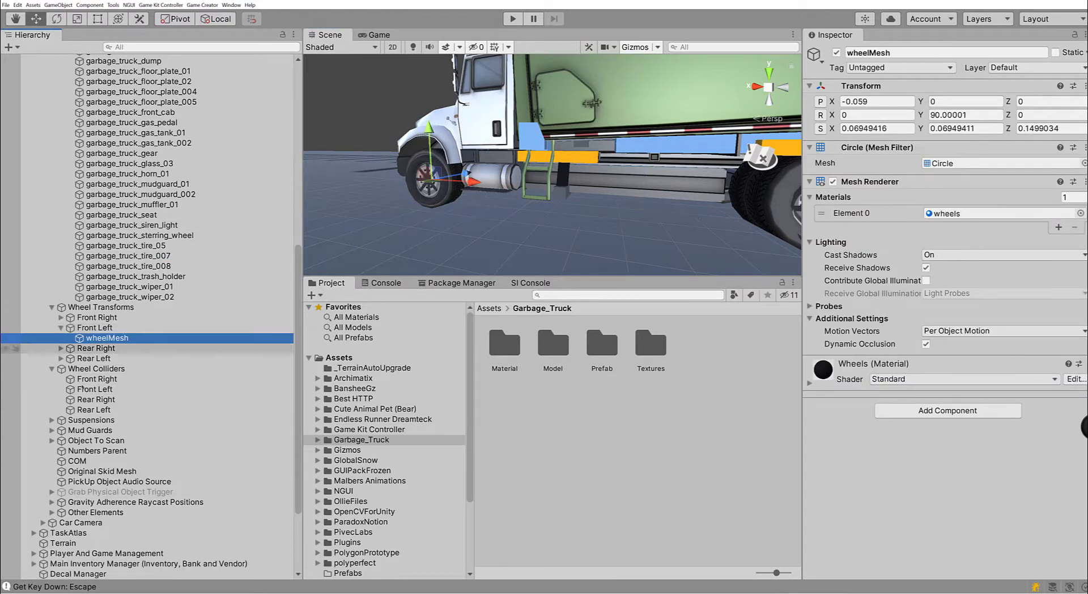
click(95, 388)
click(126, 245)
click(128, 266)
click(107, 337)
click(128, 266)
drag(128, 266, 94, 327)
Line up the Rear Left wheel transform together with the Rear Left wheel collider with the truck's rear left tires.
middle_drag(482, 221, 317, 229)
click(61, 317)
click(60, 338)
click(107, 348)
ctrl+click(96, 389)
alt+drag(510, 221, 533, 231)
click(94, 400)
ctrl+click(102, 348)
ctrl+click(97, 339)
click(97, 339)
ctrl+click(94, 399)
Make garbage_truck_tire_05 and garbage_truck_tire_007 children of Rear Left under Wheel Transforms.
click(126, 246)
ctrl+click(128, 256)
drag(128, 256, 94, 339)
Run the game, get into the truck to test how it drives, and stop play mode to view the truck in the scene.
key(ctrl+p)
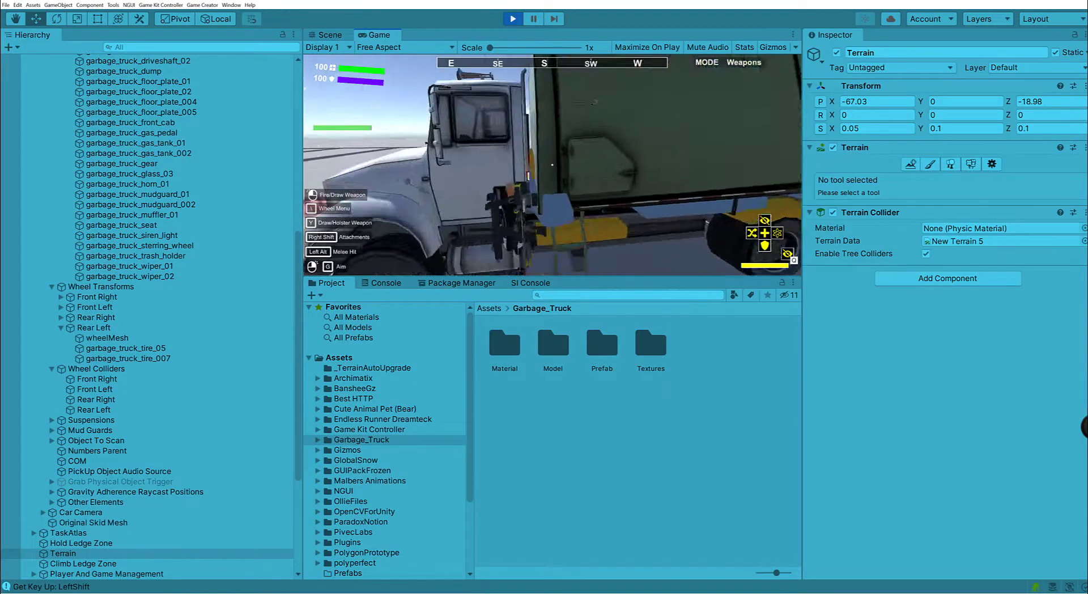
key(e)
key(v)
key(shift)
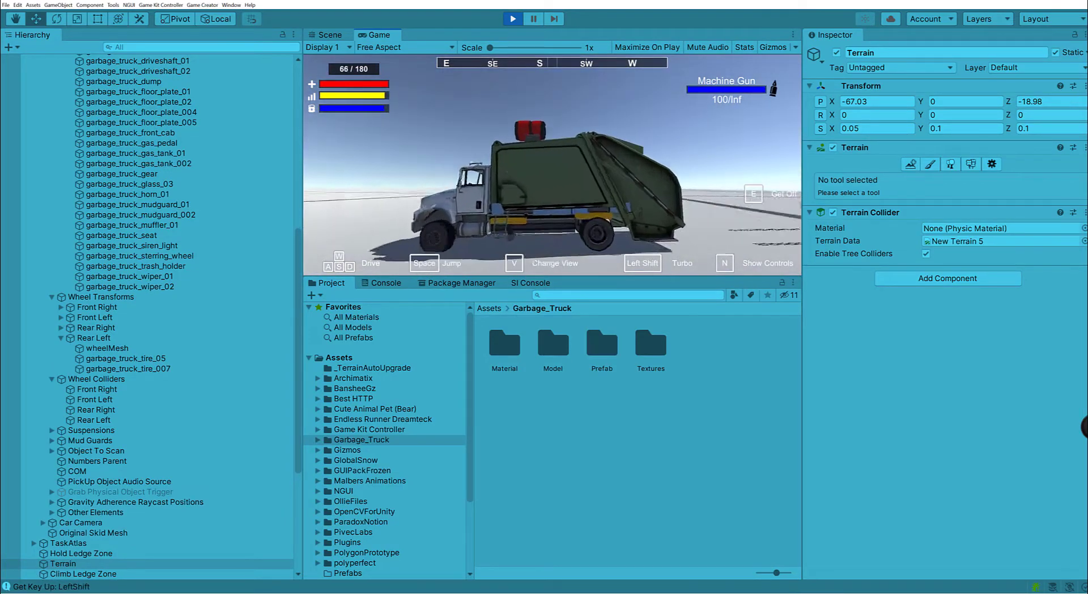
key(Escape)
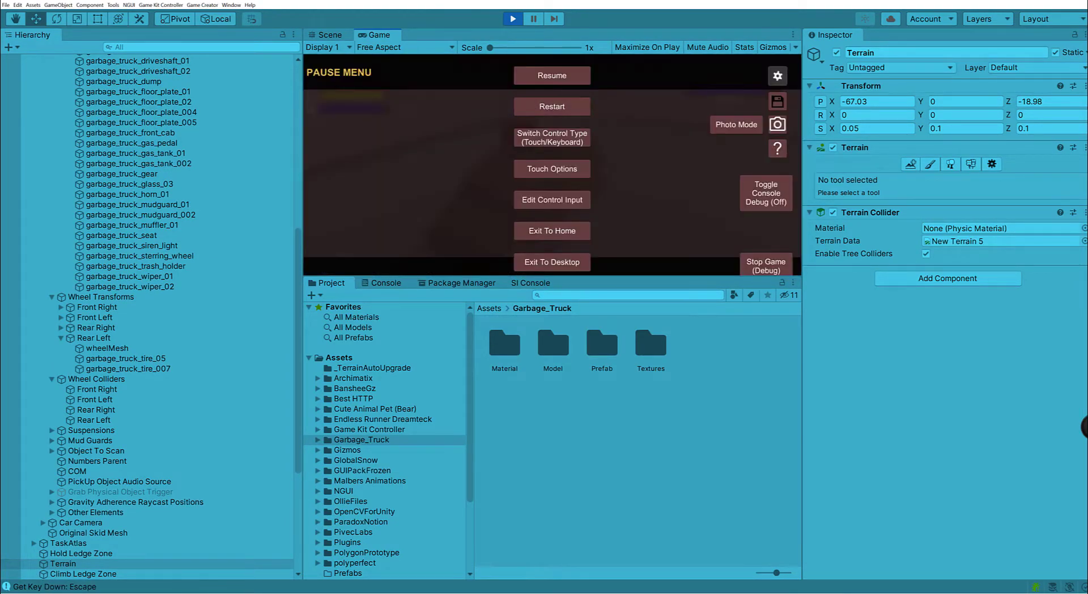
click(512, 19)
key(w)
right_drag(431, 164, 285, 163)
key(d)
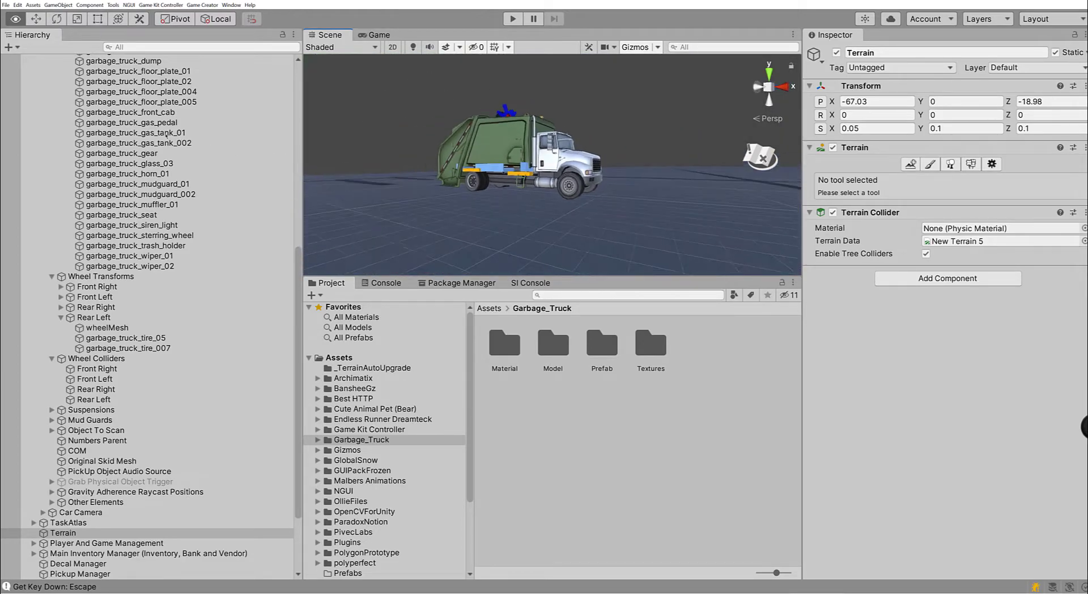
Run the game again, walk around the truck to examine its wheels, and stop play mode after checking the scene.
click(510, 18)
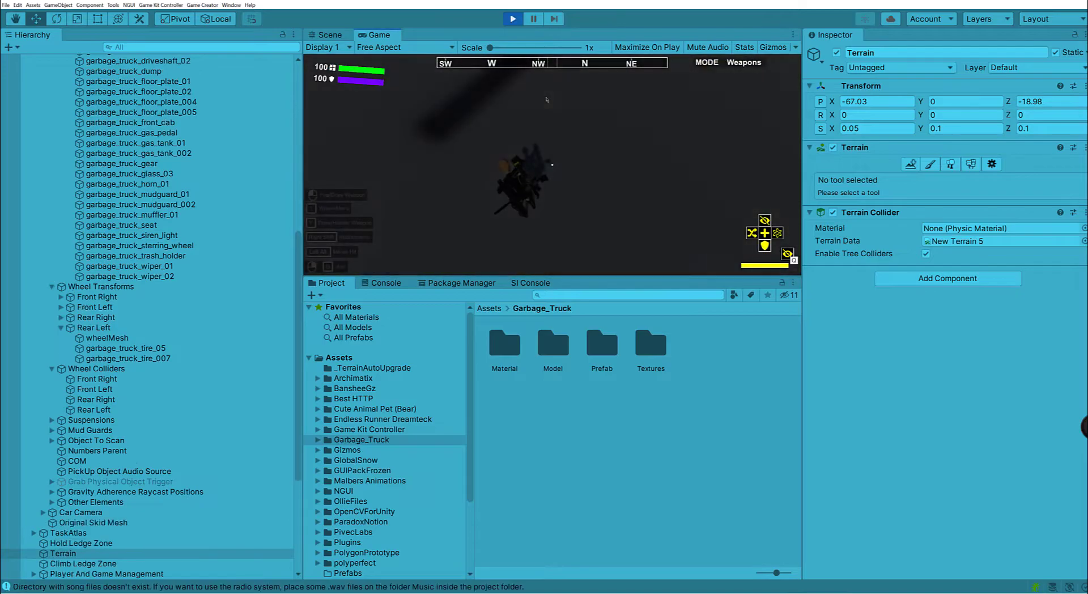
key(shift)
key(w)
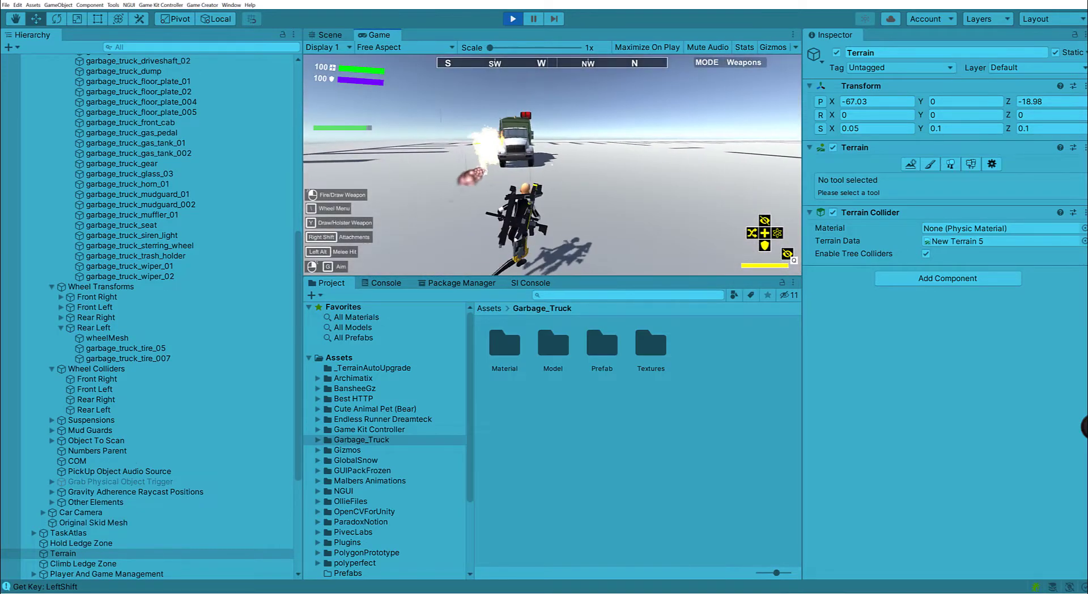
key(w)
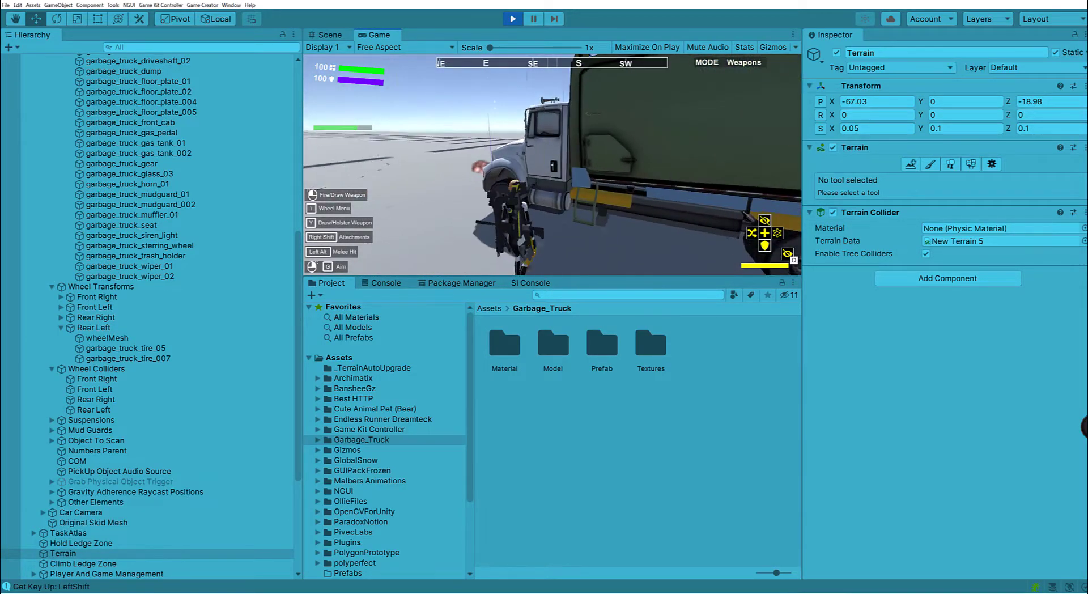
key(d)
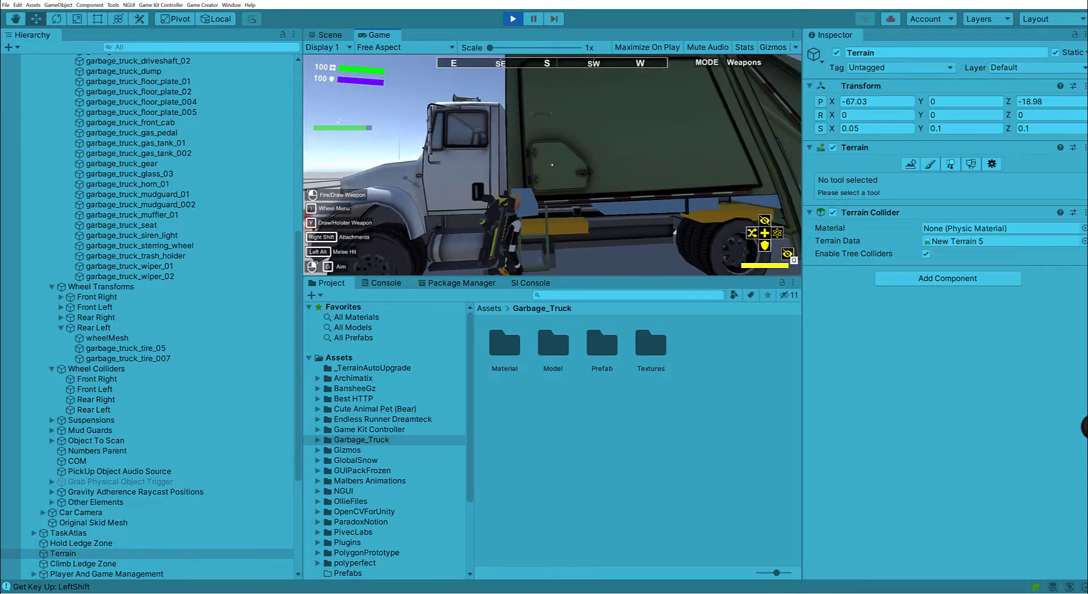
key(s)
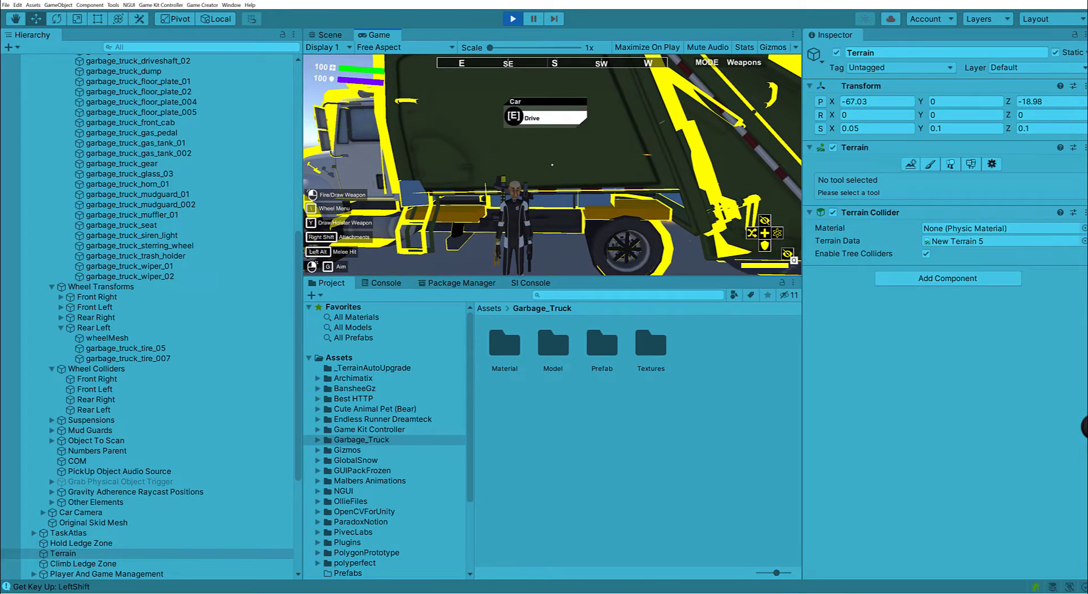
key(Escape)
click(328, 35)
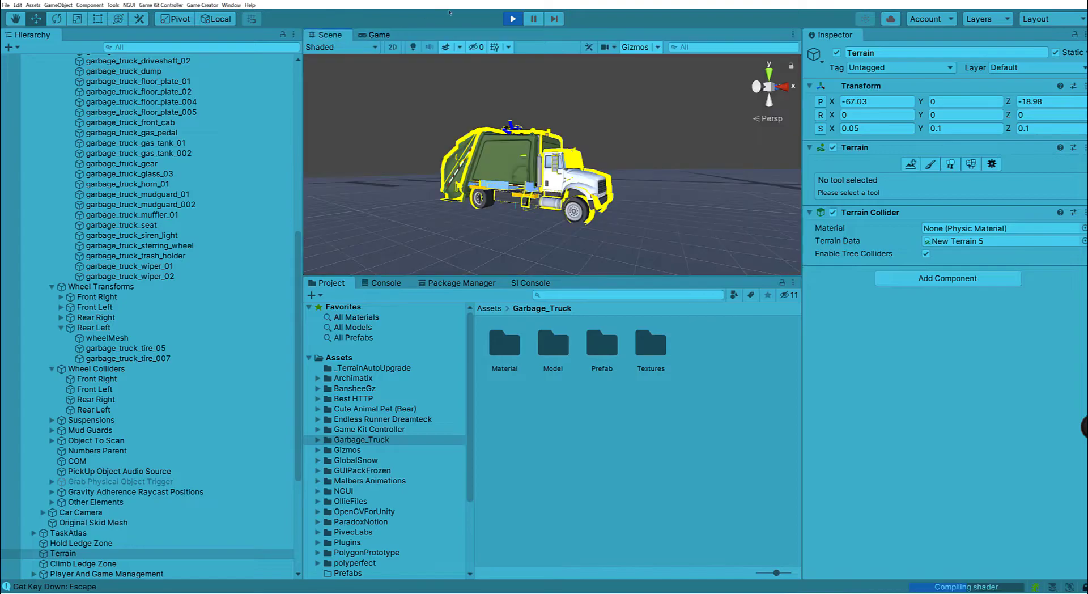
click(506, 23)
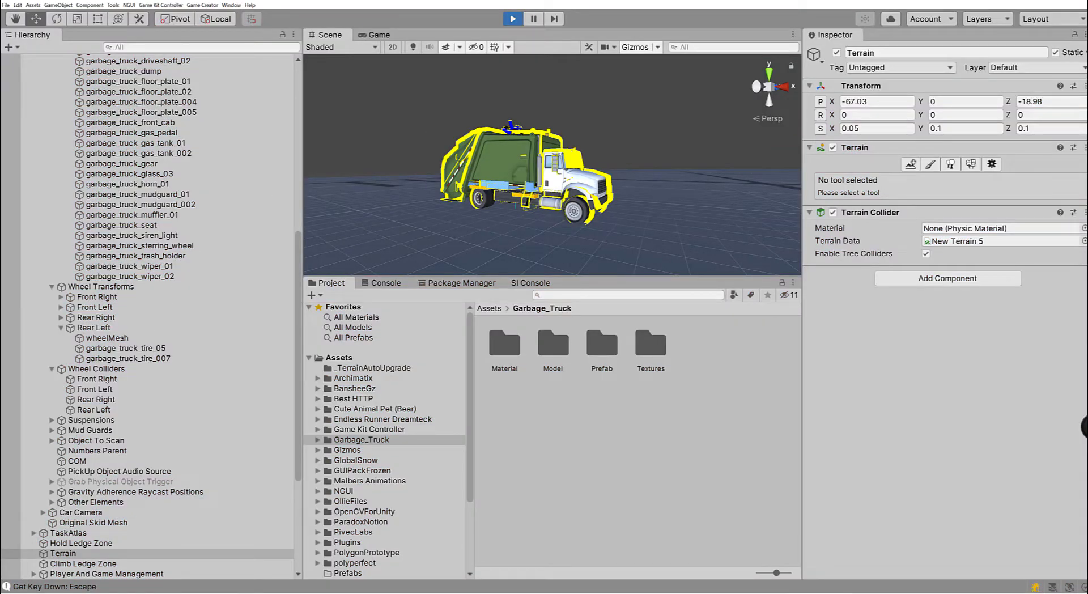
Deactivate the original wheelMesh objects under Rear Right and Rear Left.
click(99, 338)
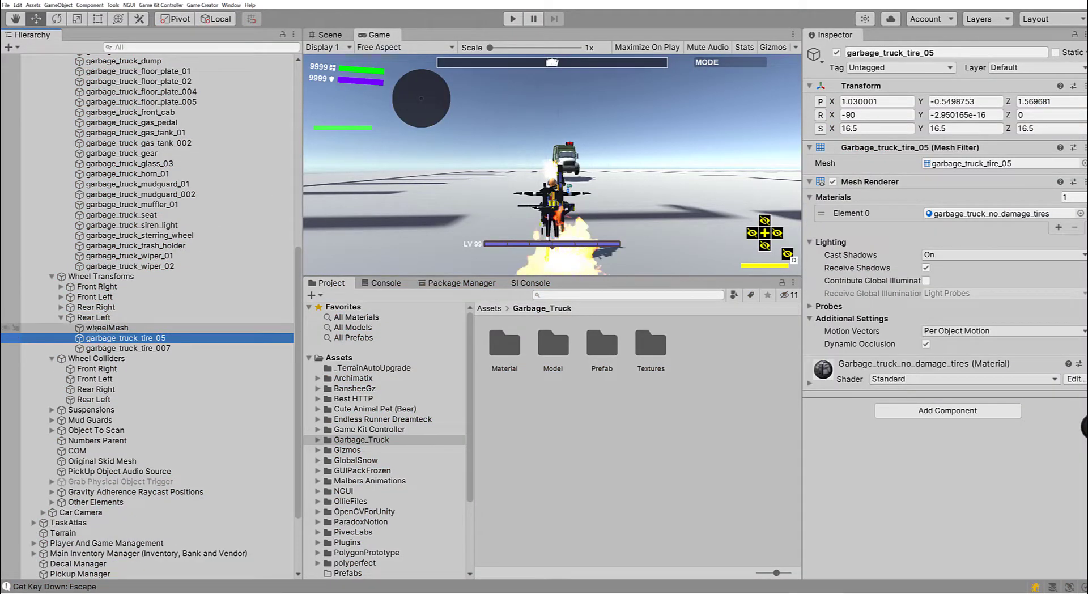
click(90, 327)
click(60, 307)
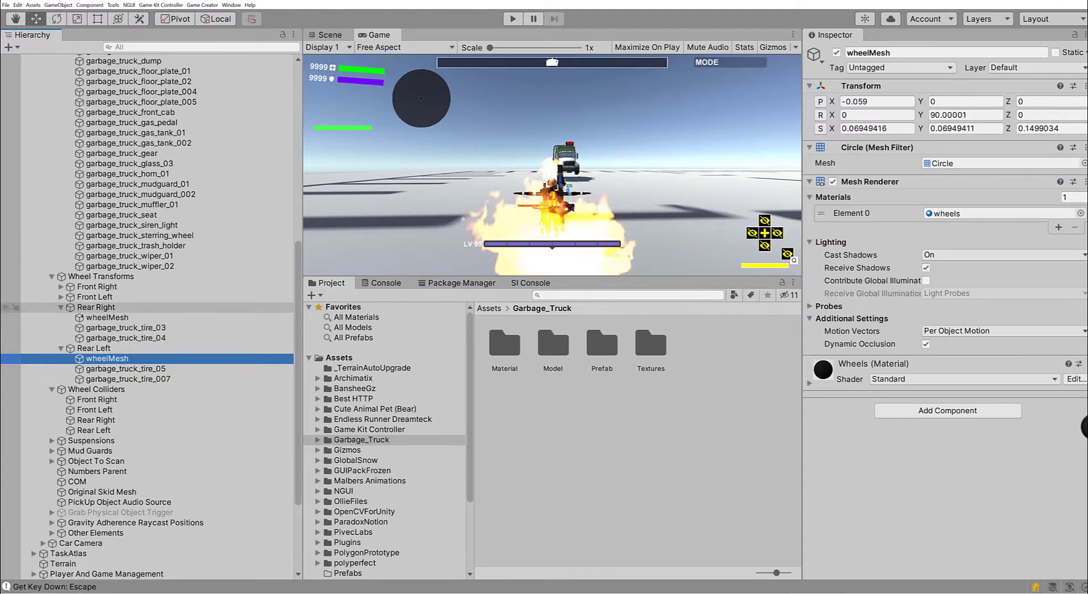
click(334, 37)
right_drag(538, 174, 9, 173)
key(w)
key(w)
key(s)
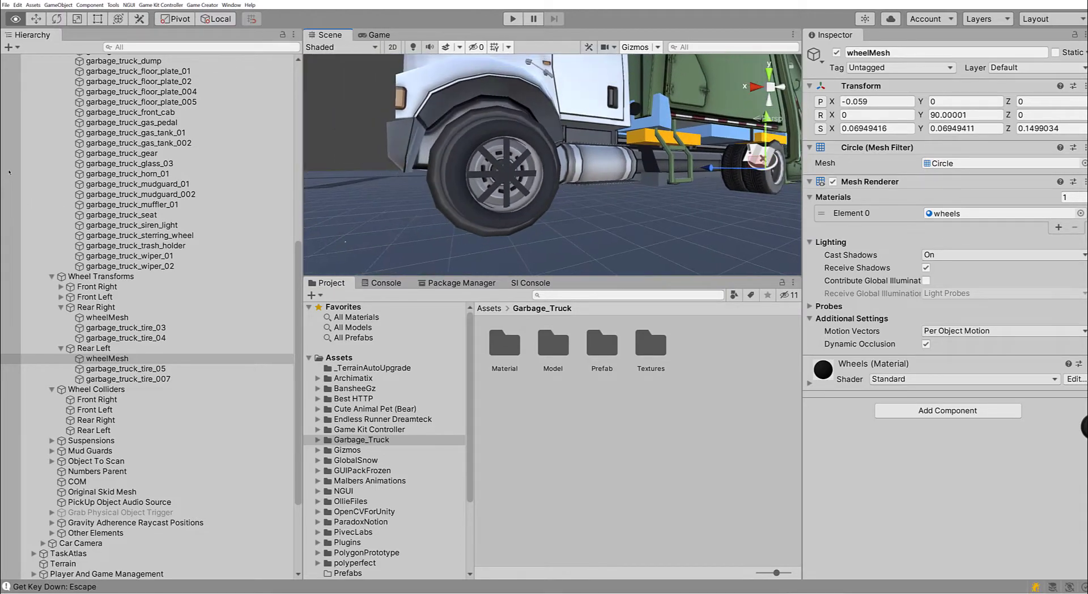
ctrl+click(108, 317)
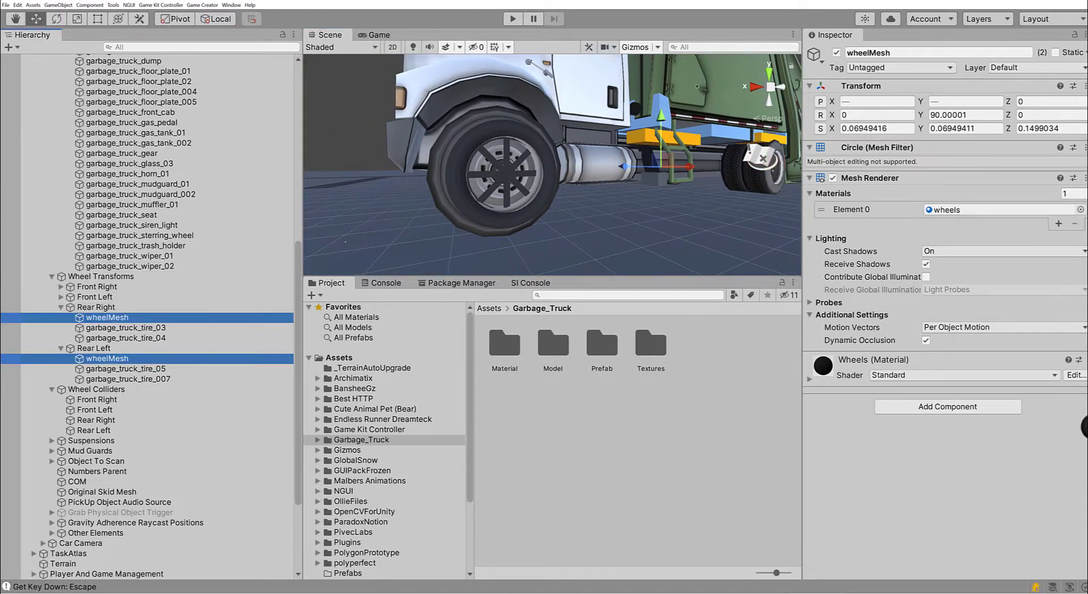
key(alt+shift+a)
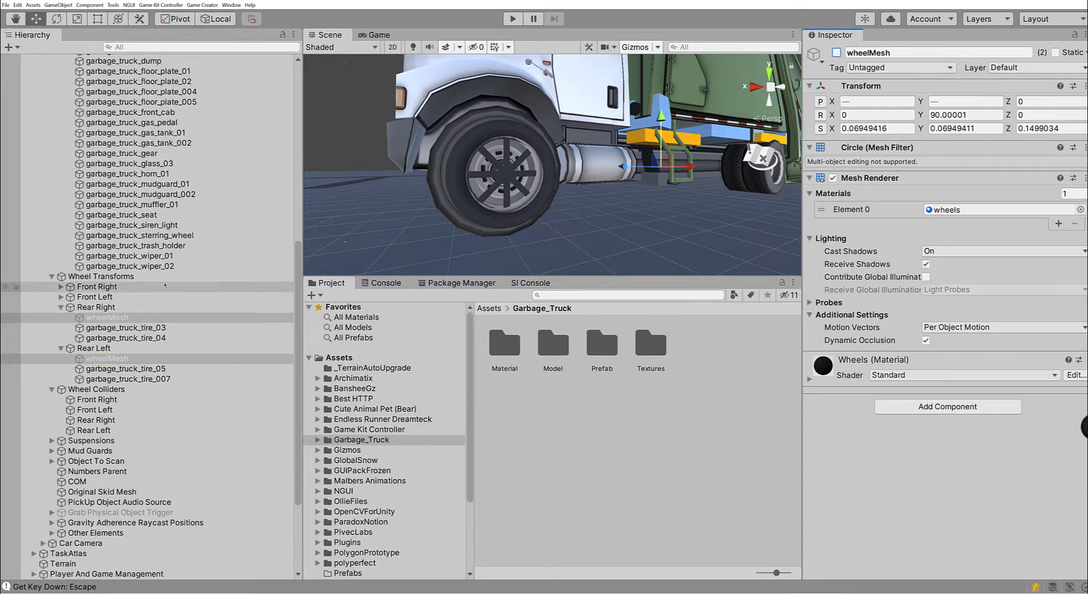
Deactivate the original wheelMesh objects under Front Left and Front Right.
click(61, 296)
click(88, 308)
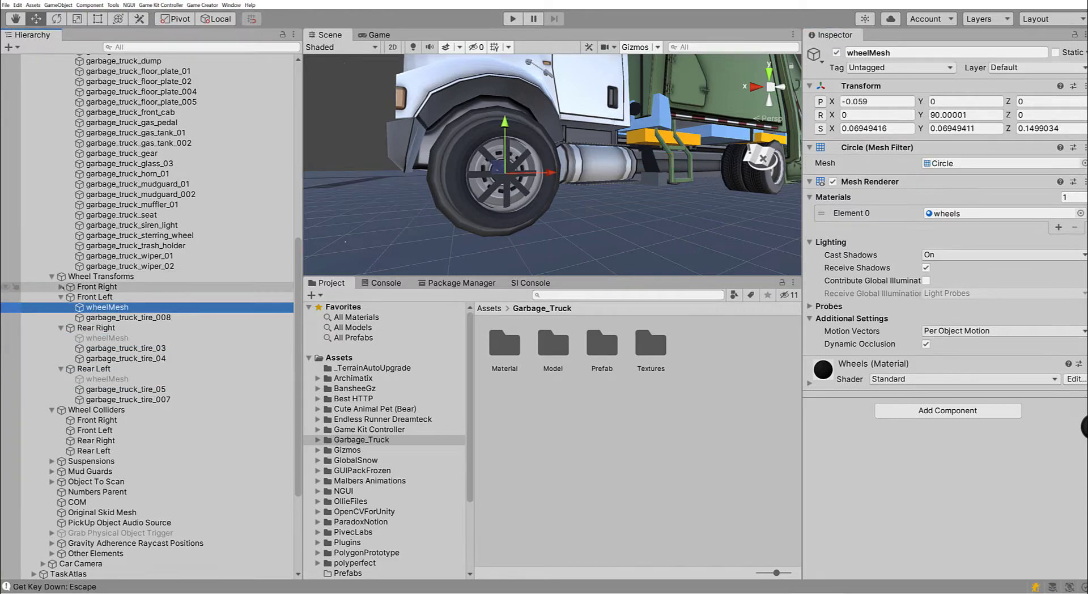
click(61, 287)
ctrl+click(107, 296)
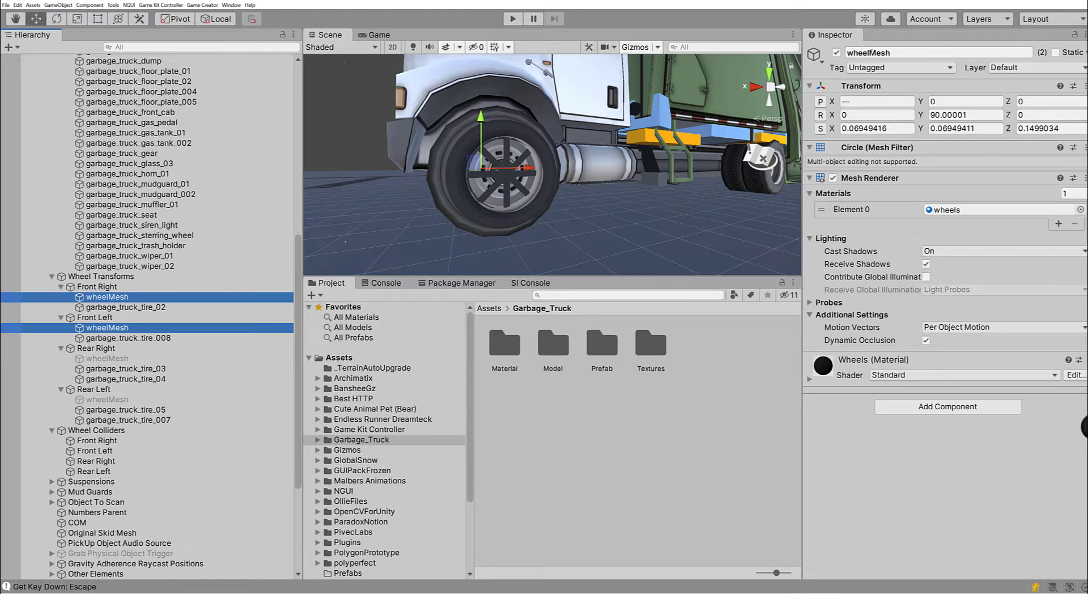
click(837, 52)
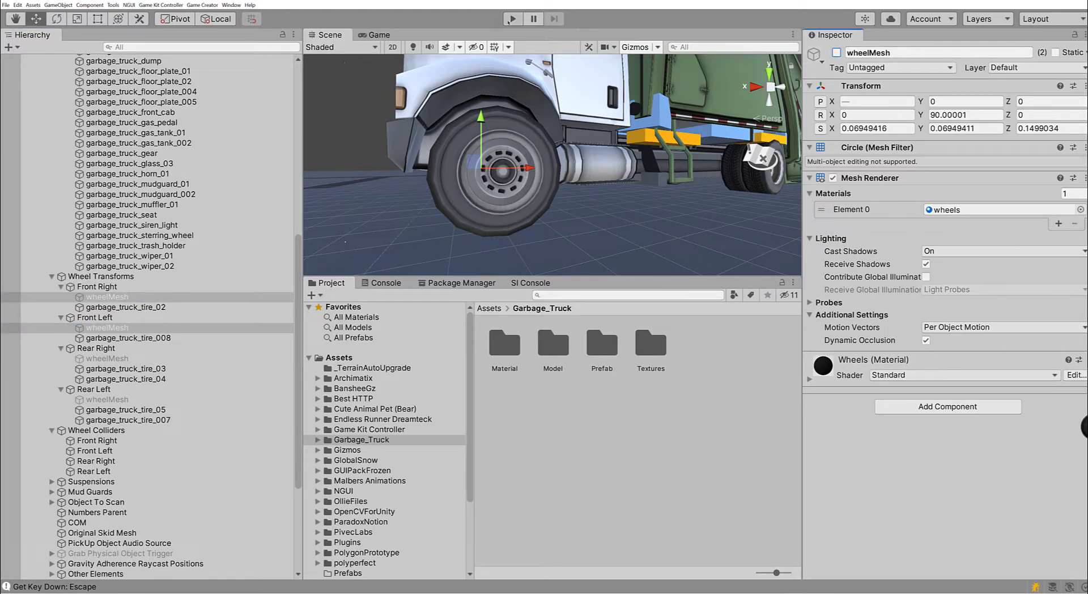
Run the game, walk to the truck and drive it to check its tires, then pause the game.
click(510, 21)
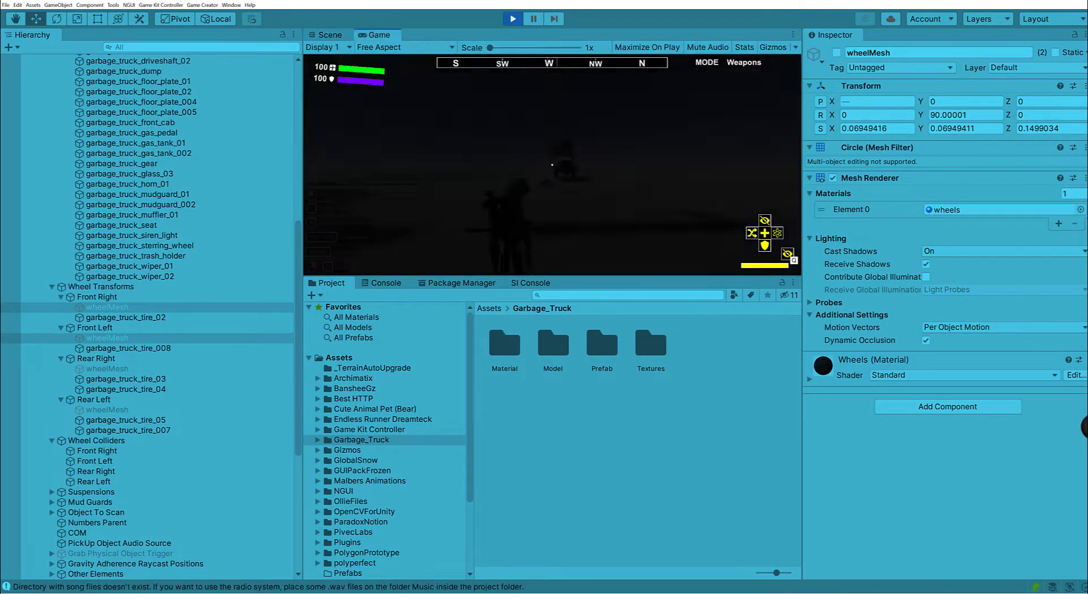
key(w)
key(shift)
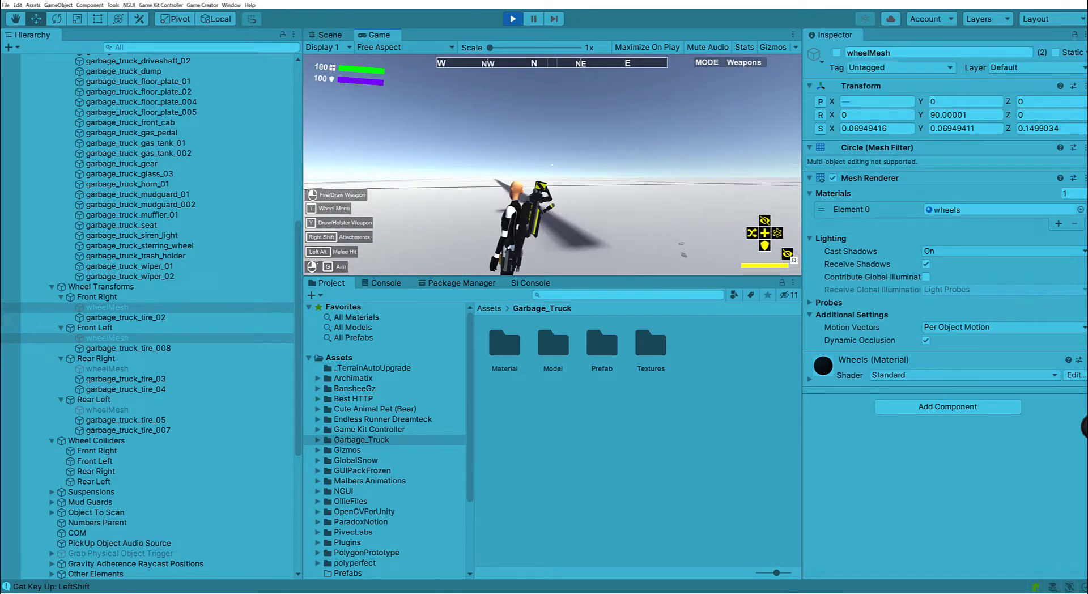
key(w)
key(shift)
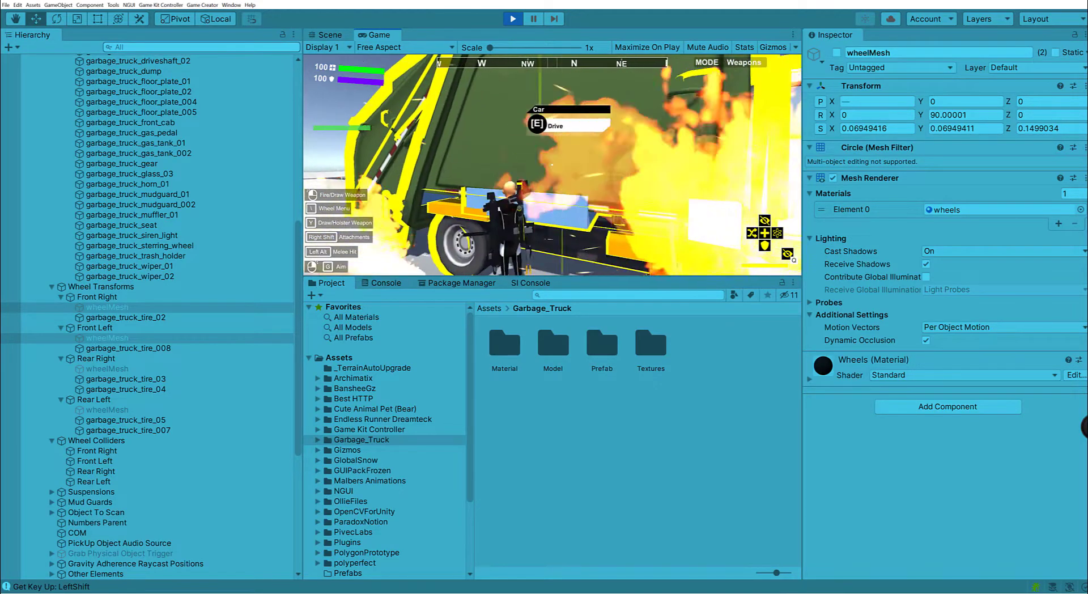
key(e)
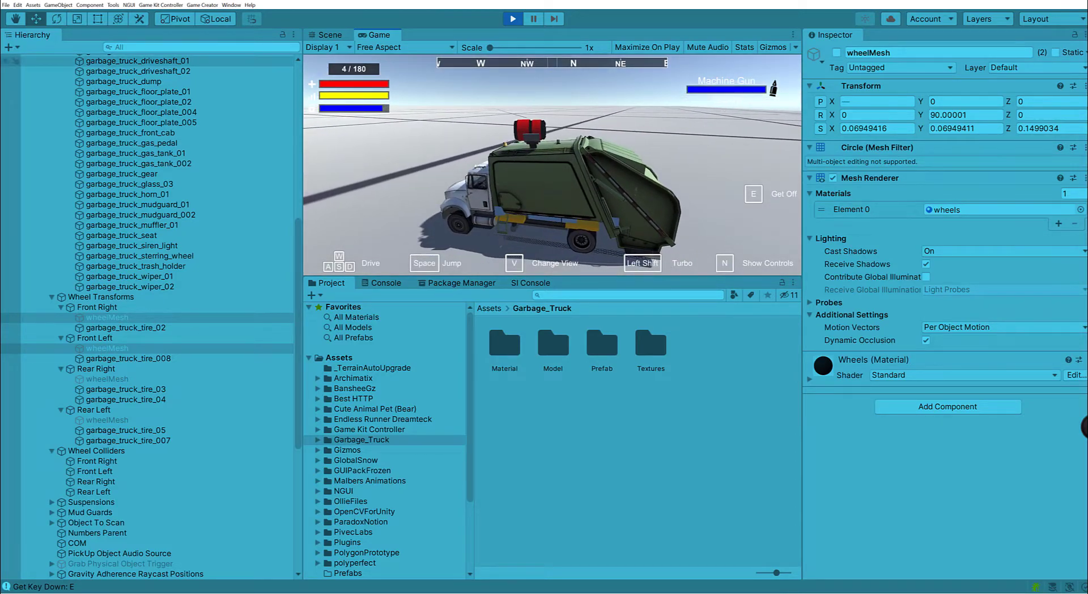
scroll(147, 63, up, 2)
key(Escape)
Examine the truck in the scene from the side while the game is still running, looking for leftover car parts.
click(329, 35)
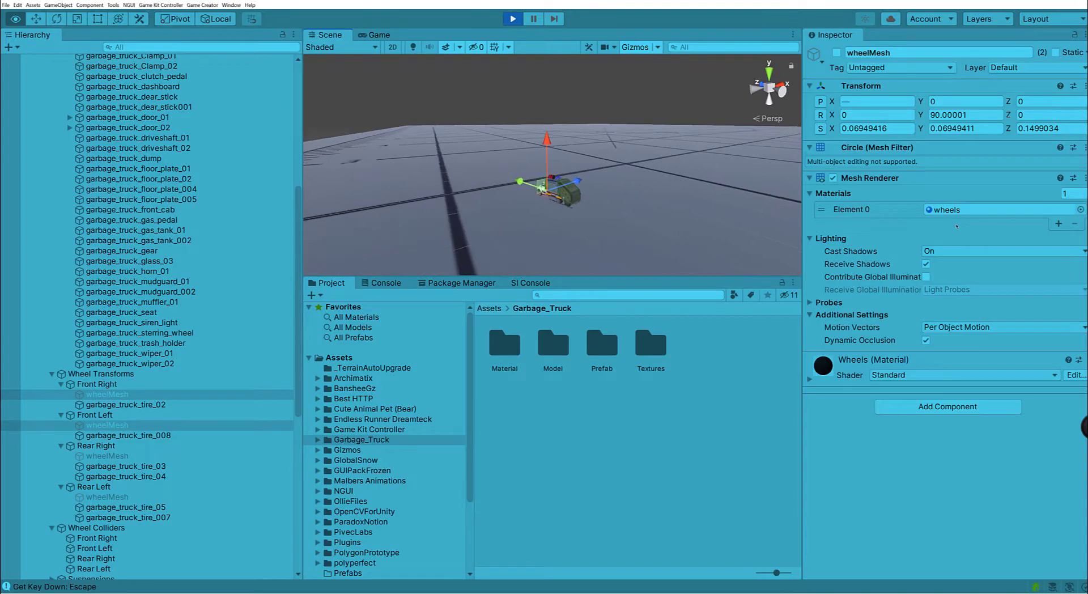
key(f)
right_drag(15, 239, 50, 250)
key(w)
right_drag(508, 189, 601, 191)
key(a)
key(d)
key(s)
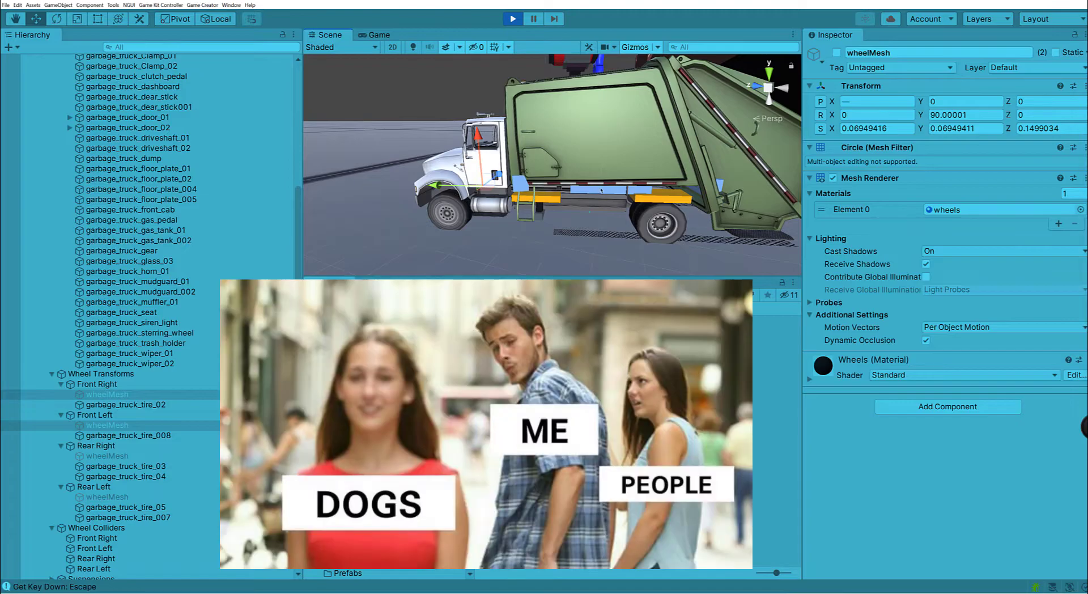
Identify the blue leftover block below the truck body, try deactivating Car Mesh Parts during play, and stop play mode.
click(602, 189)
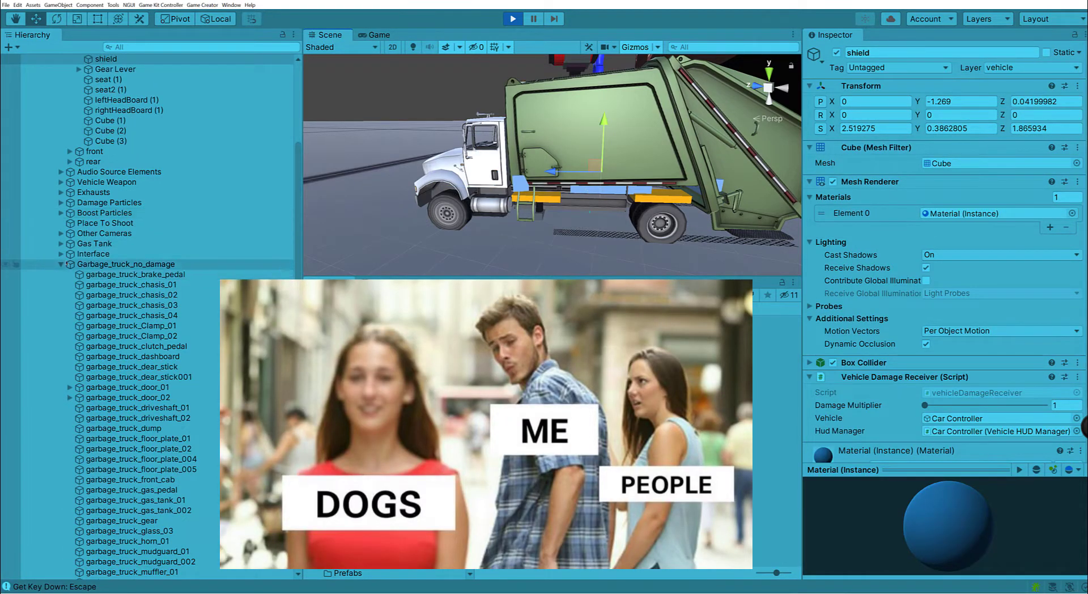
click(66, 265)
click(61, 264)
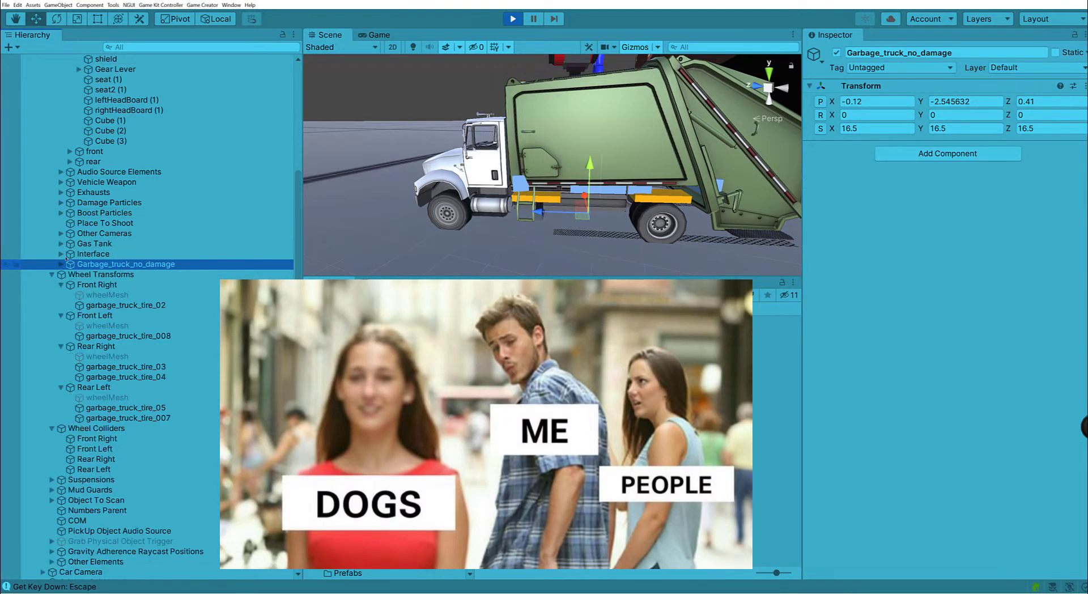
scroll(137, 241, up, 7)
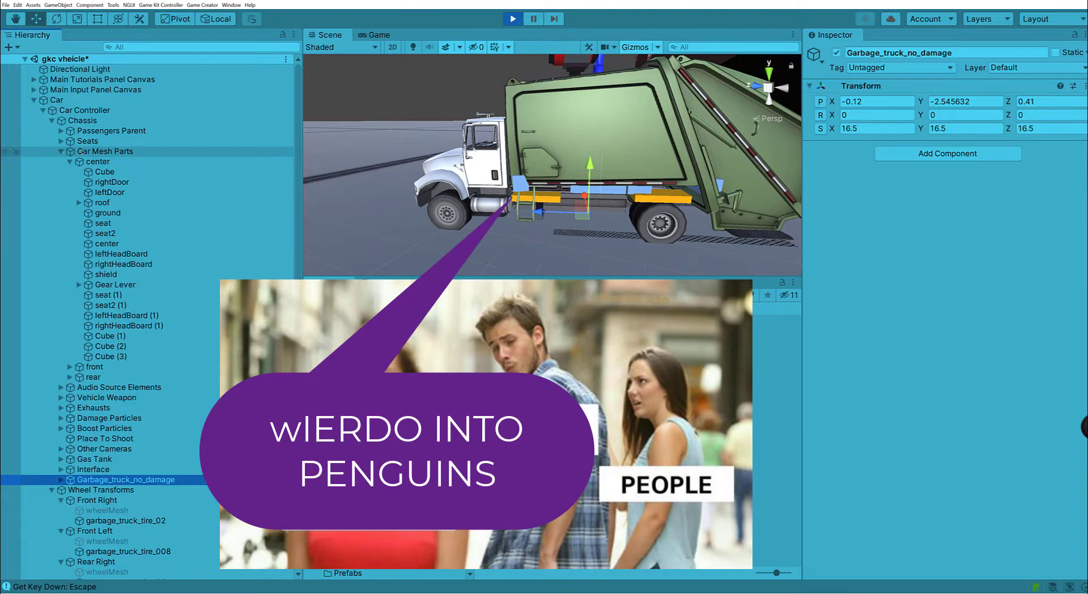
click(136, 151)
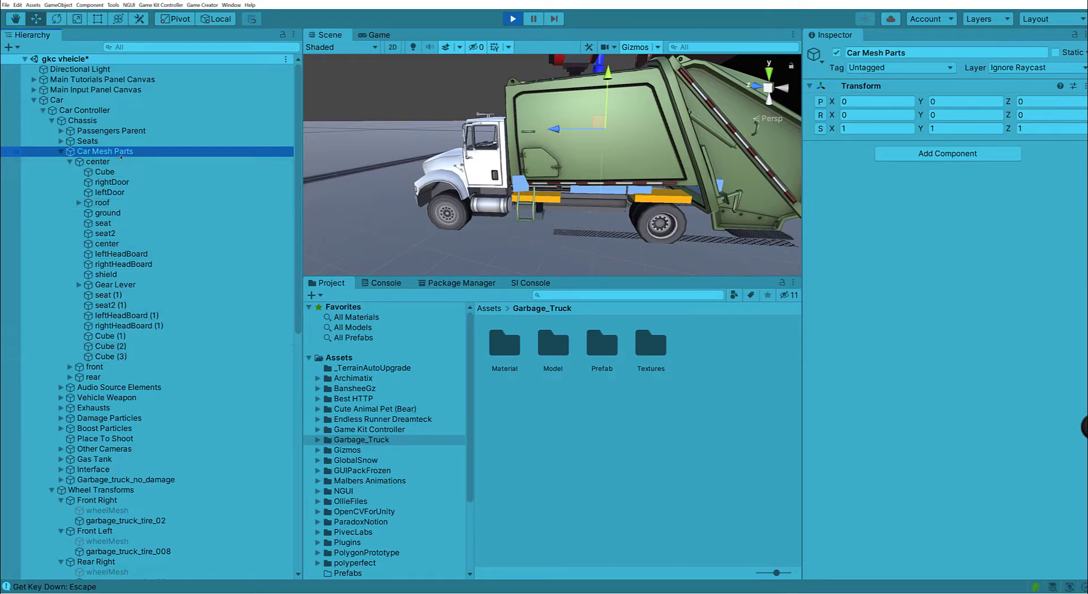
click(836, 53)
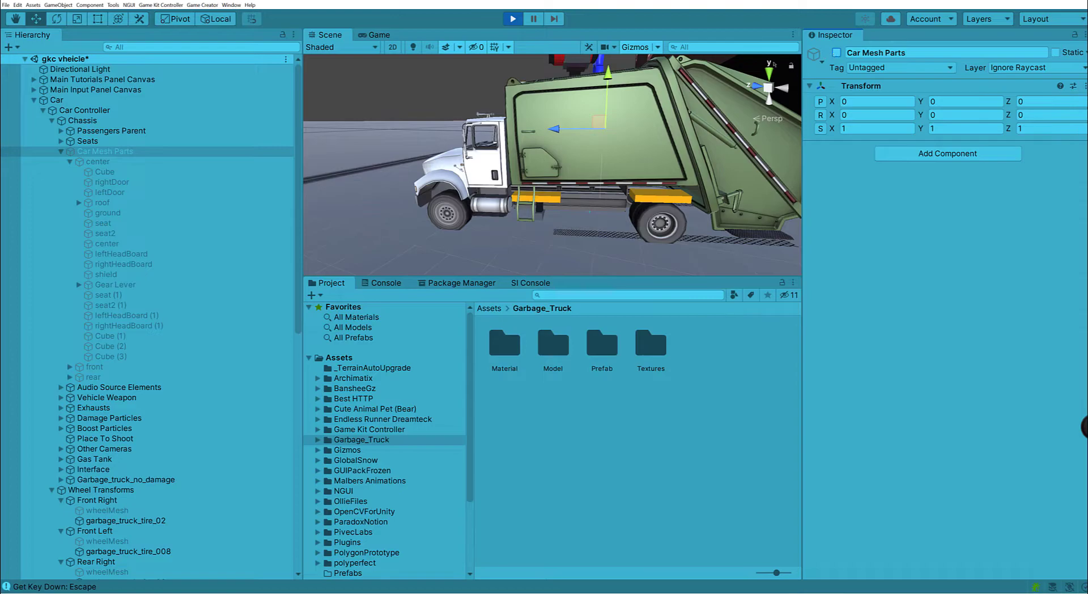
click(512, 19)
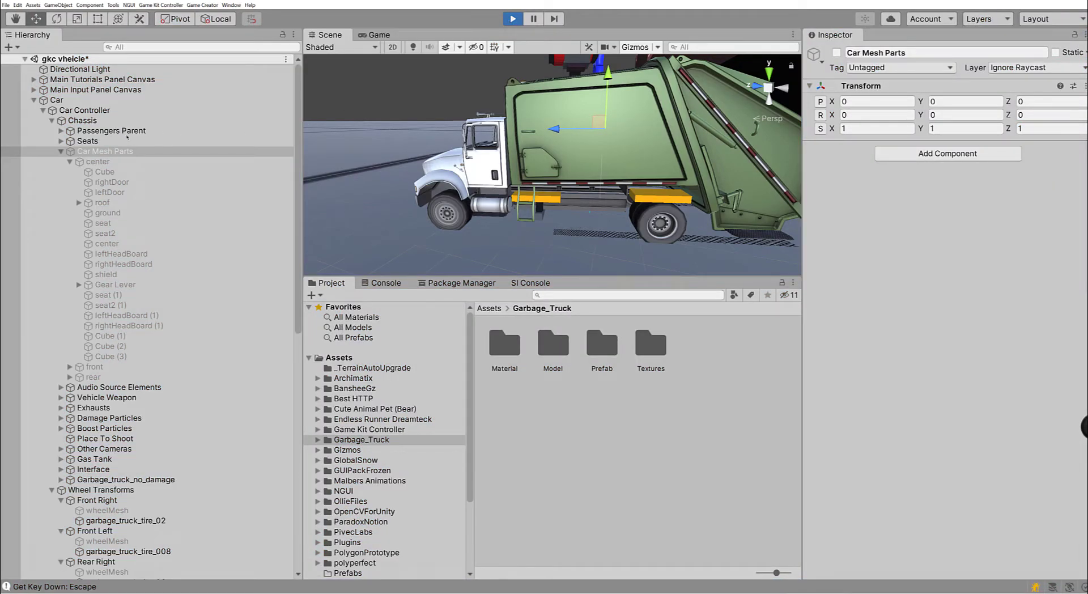
Deactivate Car Mesh Parts under Chassis outside play mode to hide the original car's body parts.
double_click(153, 131)
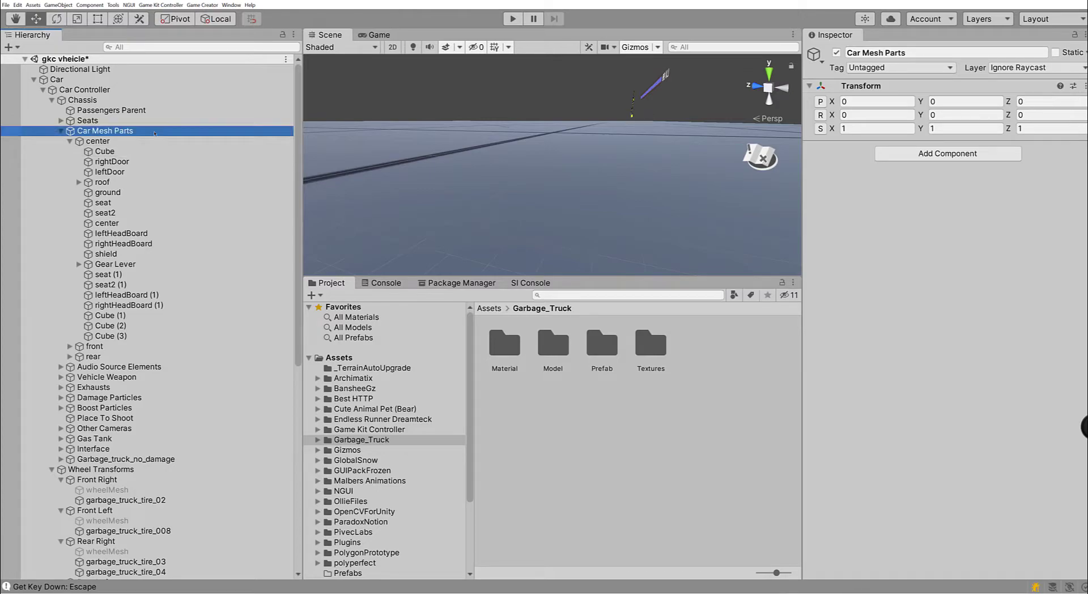
alt+drag(498, 187, 442, 187)
click(142, 132)
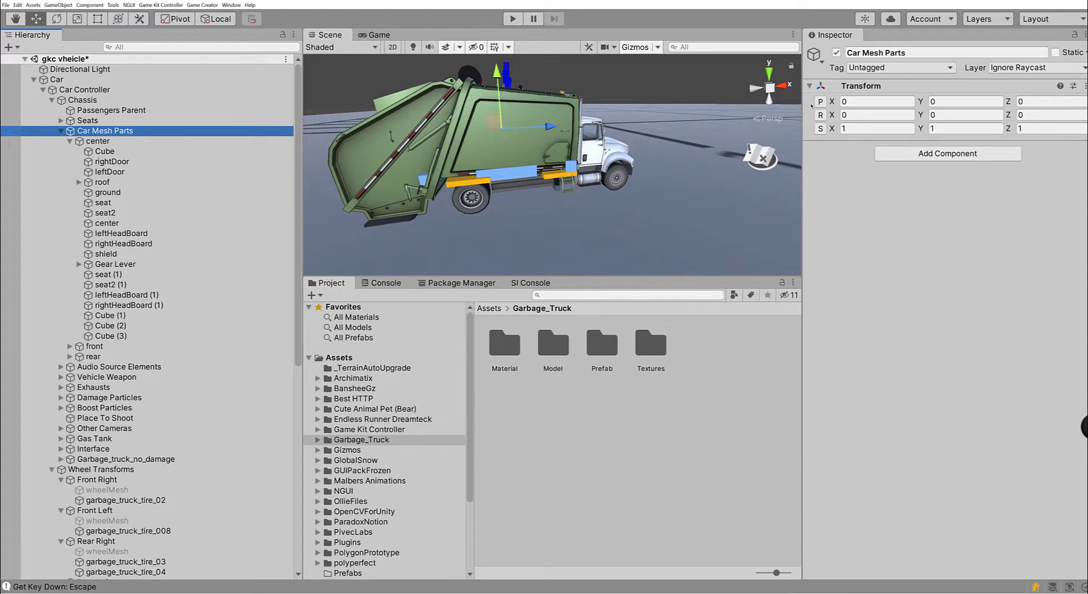
click(836, 53)
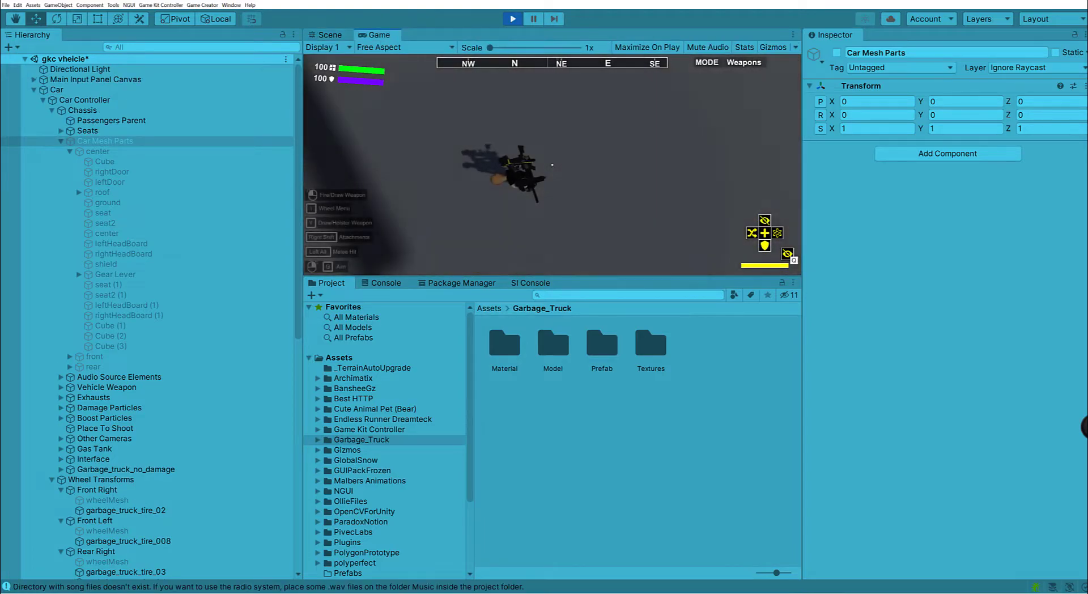
Walk the character across the terrain to the garbage truck's side and get into the vehicle.
key(w)
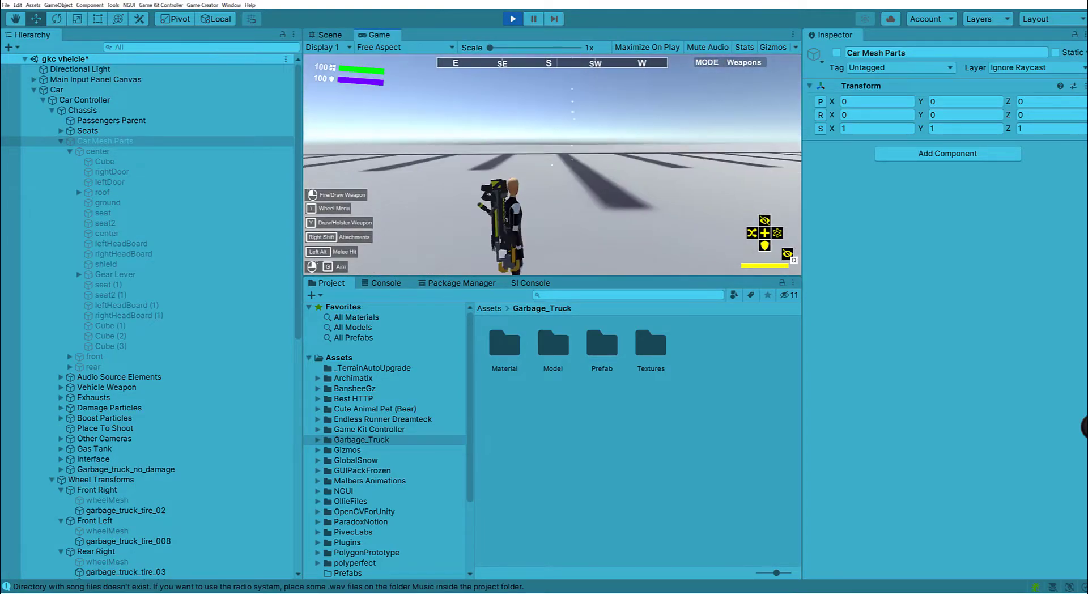
key(w)
key(shift)
key(w)
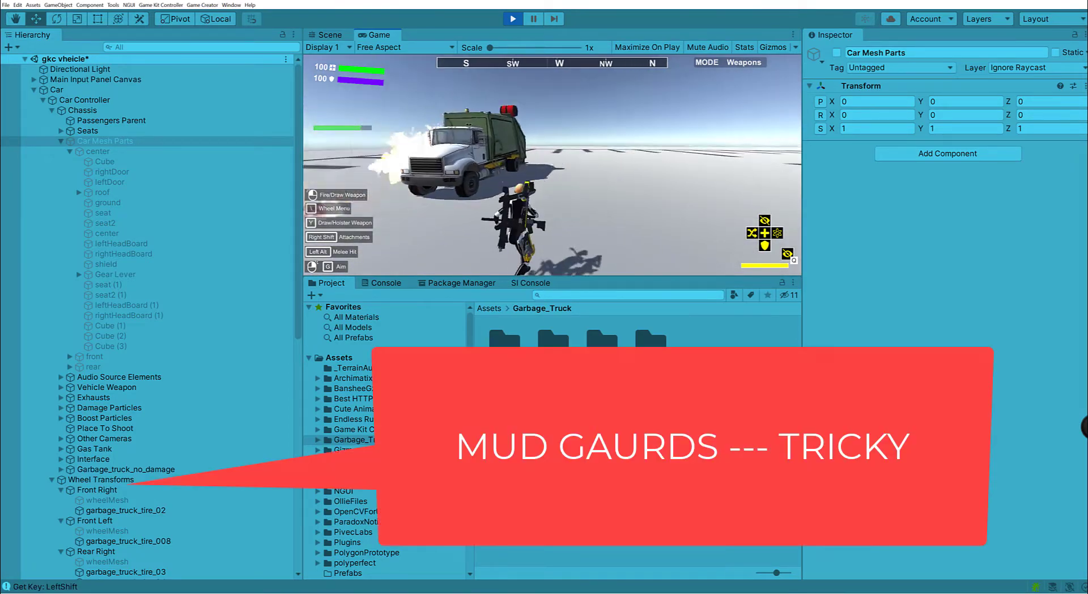
key(w)
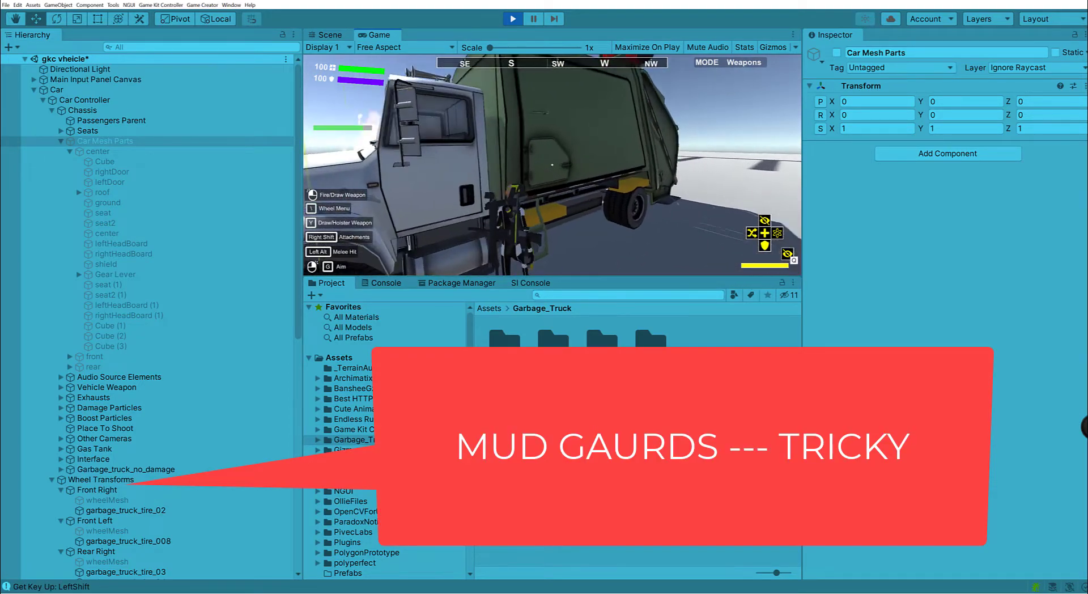
key(w)
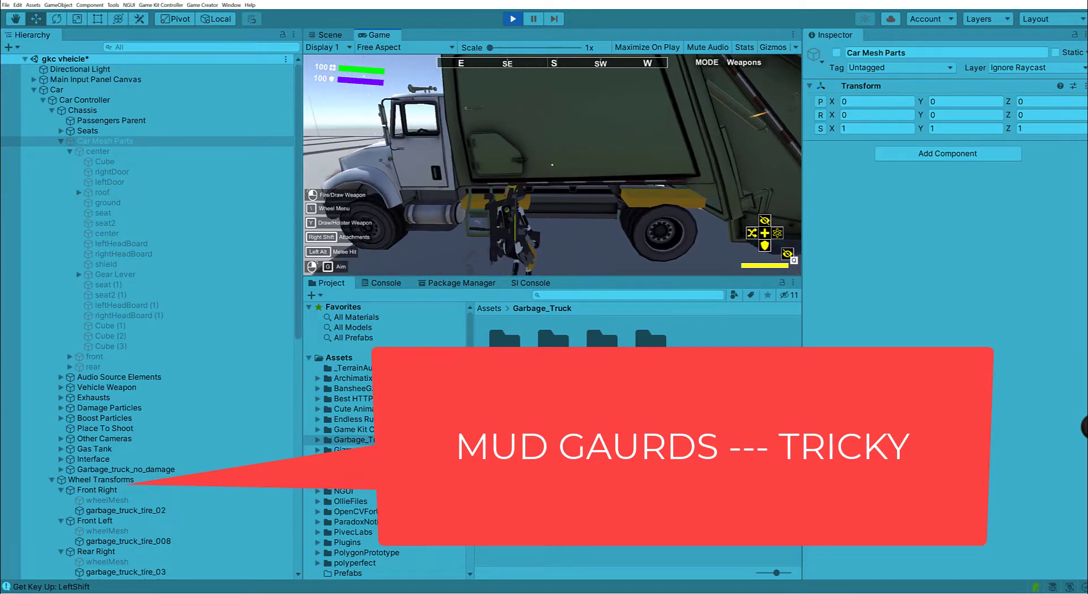
key(e)
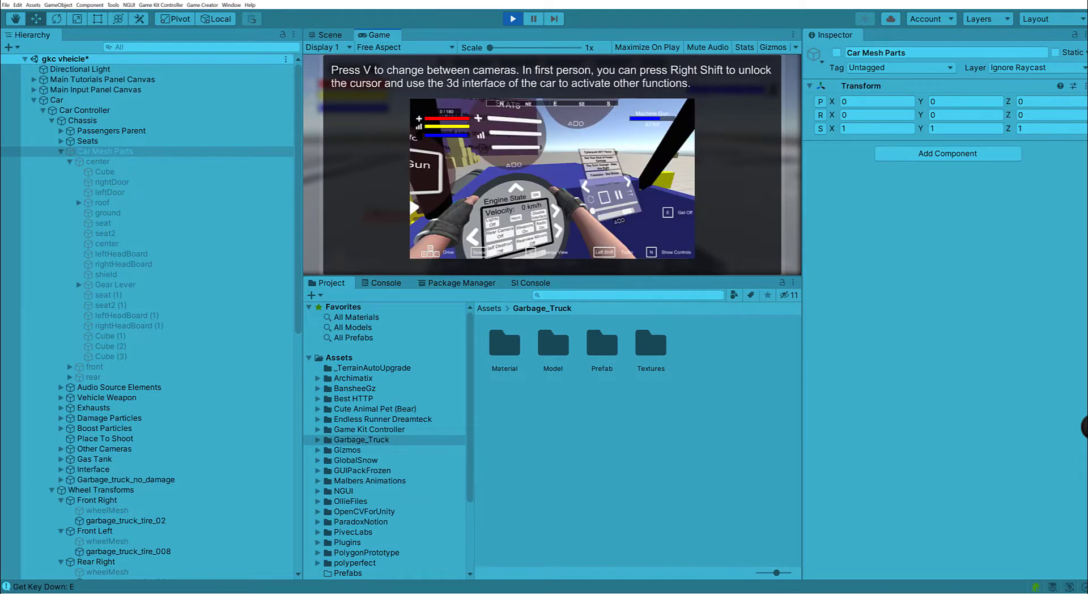
Dismiss the vehicle tutorial and check the truck with the Shotgun vehicle weapon selected, pausing the game when done.
key(e)
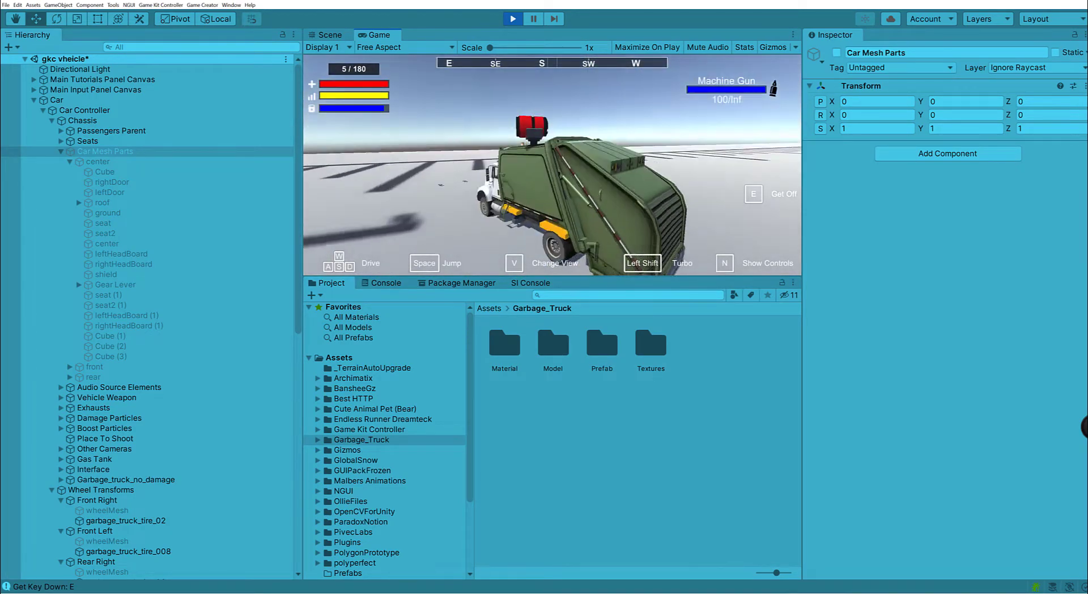
scroll(552, 165, up, 1)
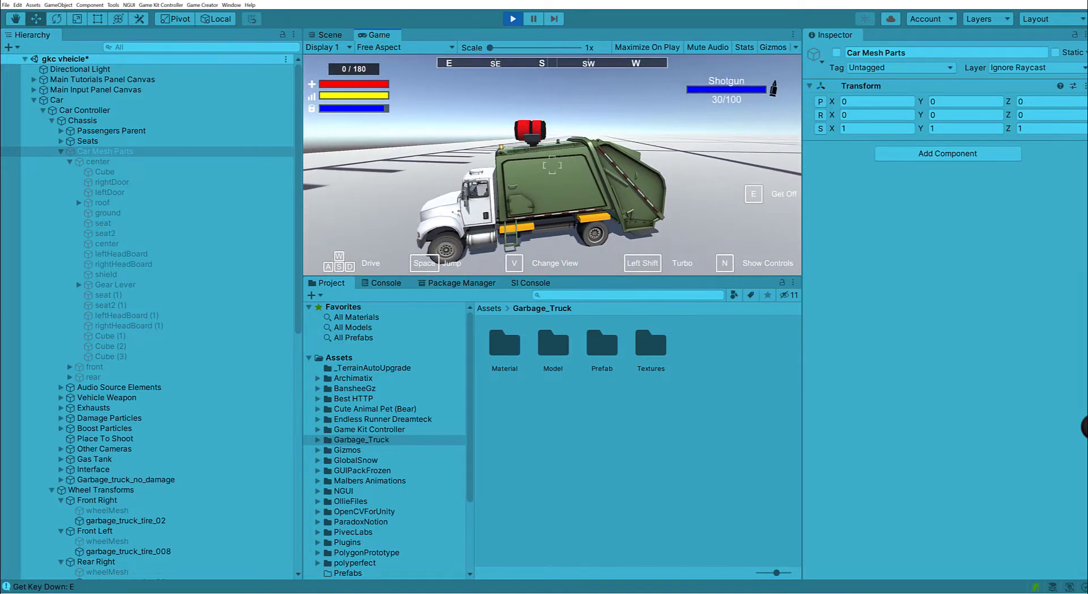
key(Escape)
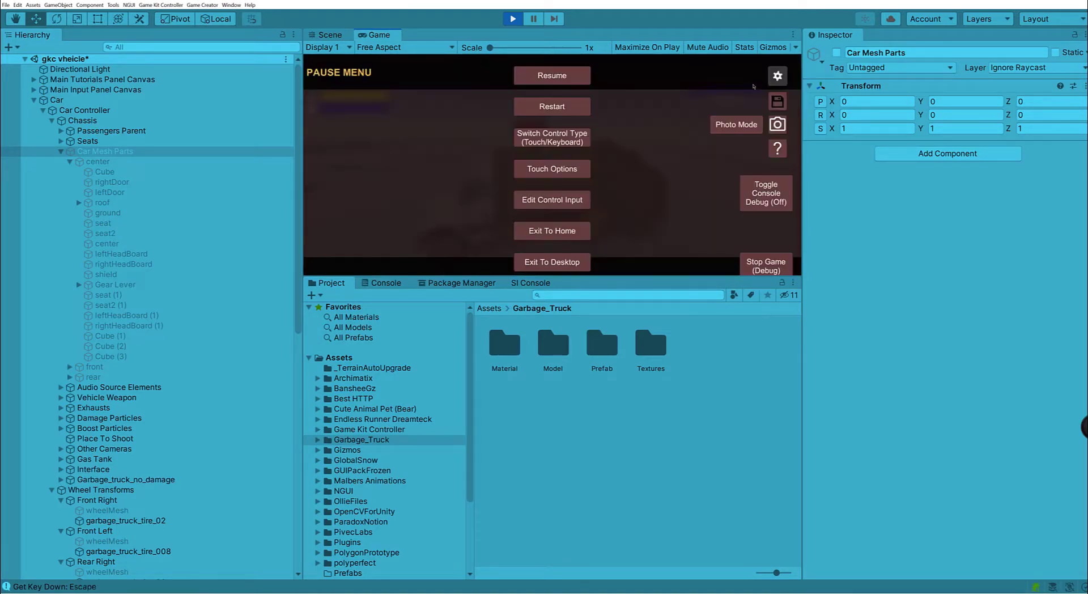
Inspect the truck in the scene and select the orange block below its body to identify it in the hierarchy.
click(335, 35)
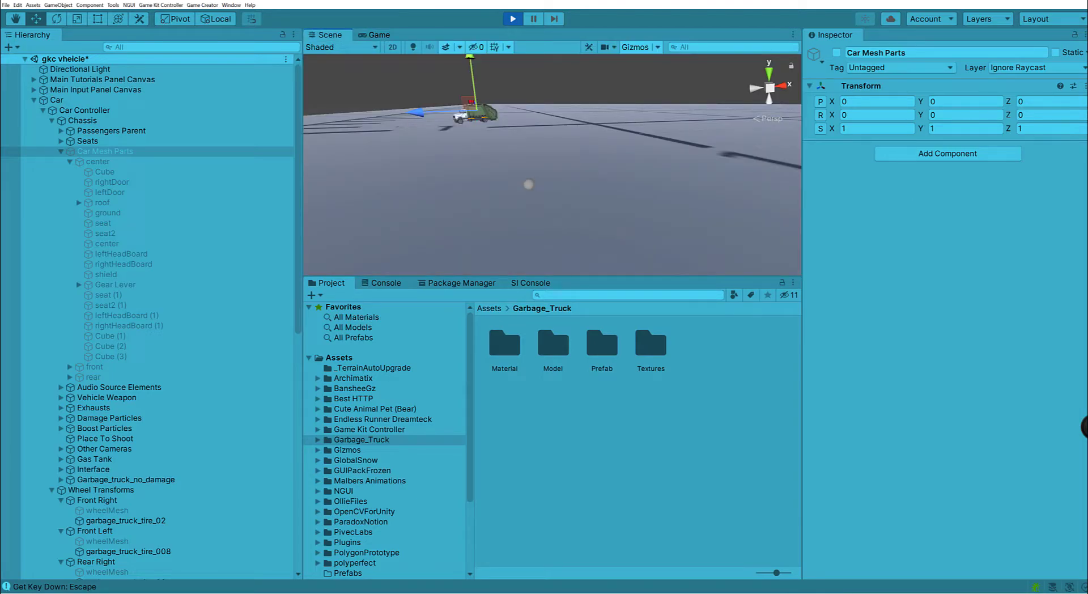
mouse_move(505, 133)
right_down()
mouse_move(458, 82)
mouse_move(457, 106)
mouse_move(503, 146)
right_up()
key(w)
key(f)
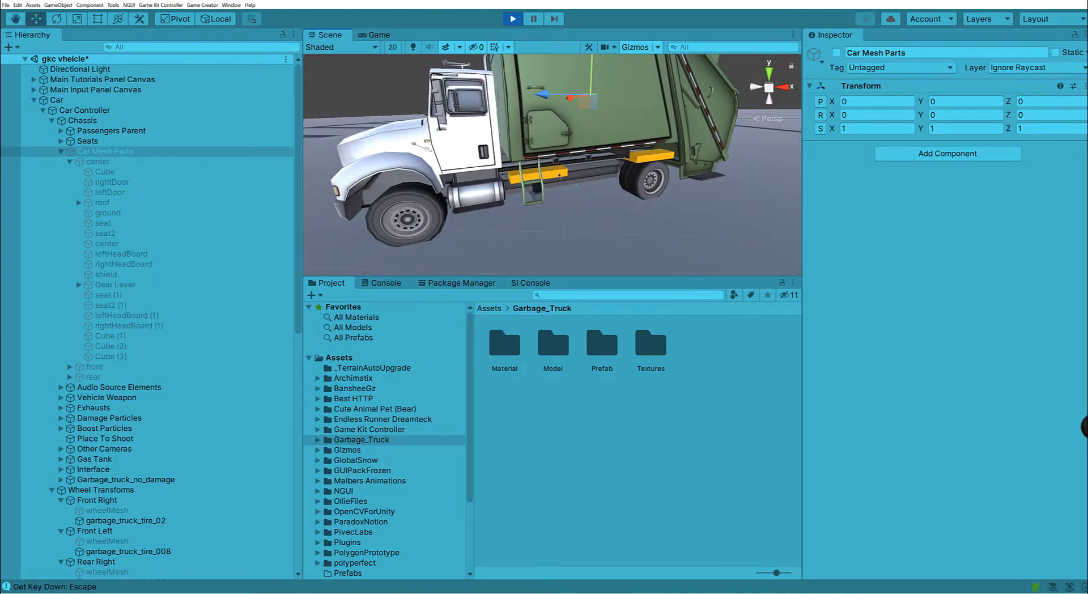
click(559, 175)
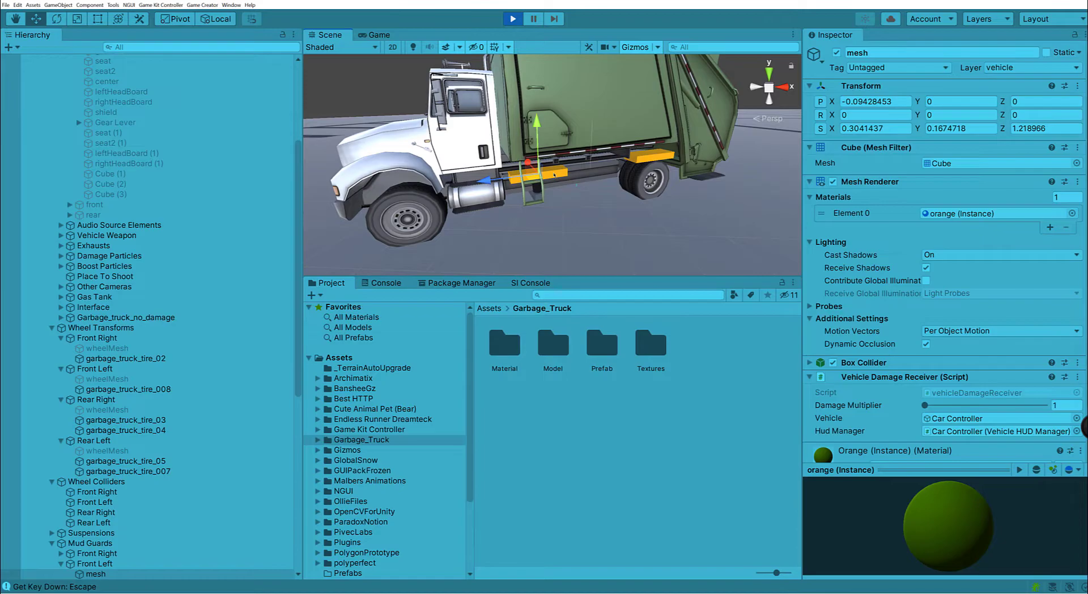
click(554, 175)
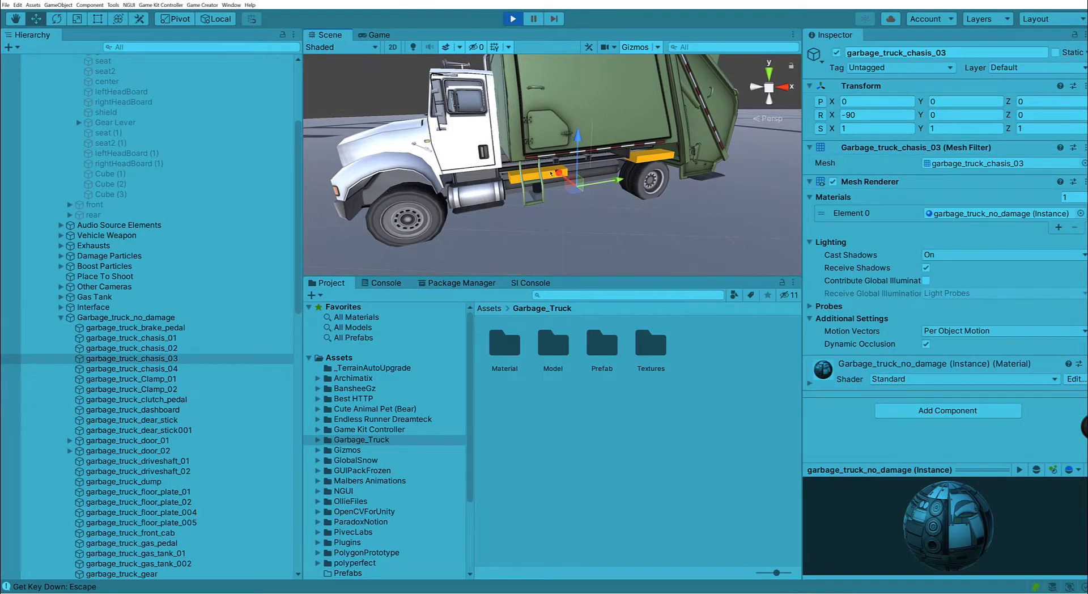
click(551, 174)
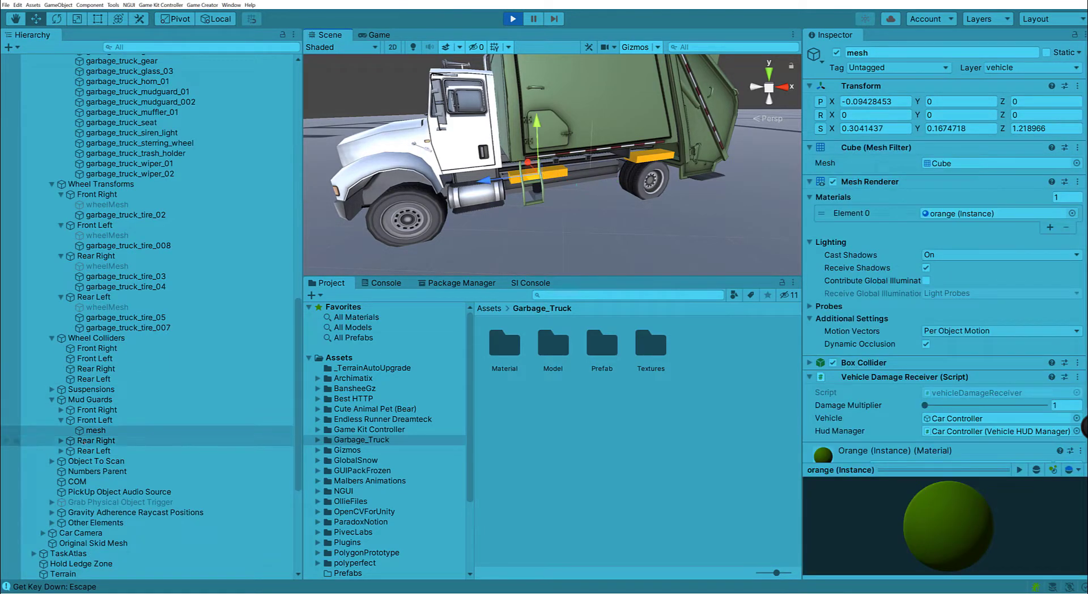
Try deactivating the Mud Guards object during play and check the truck from its rear and sides.
click(54, 400)
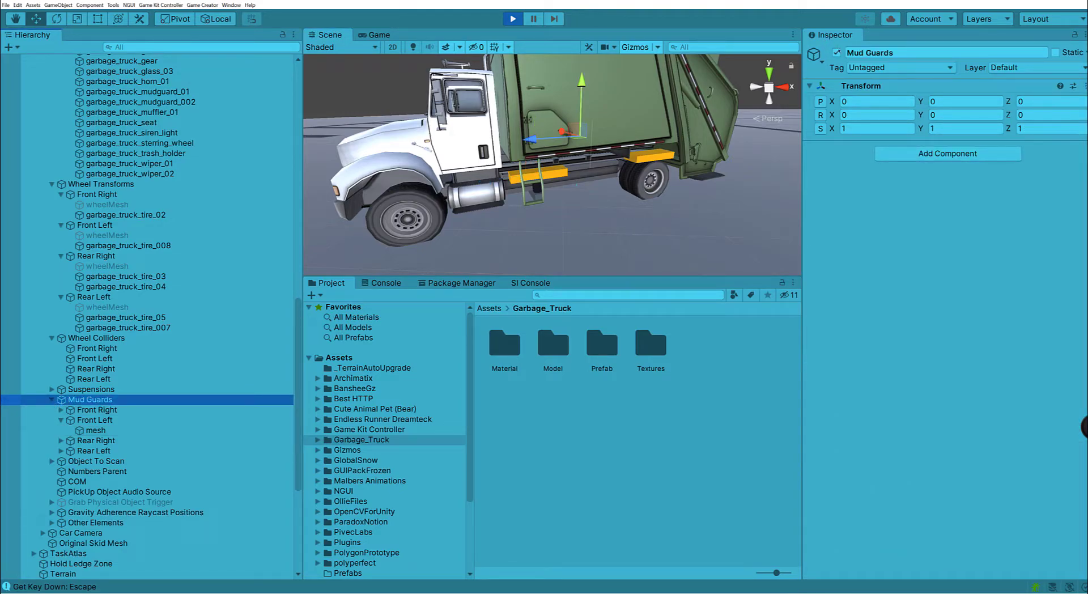
click(836, 53)
key(w)
right_drag(627, 163, 13, 164)
key(s)
key(w)
key(s)
key(a)
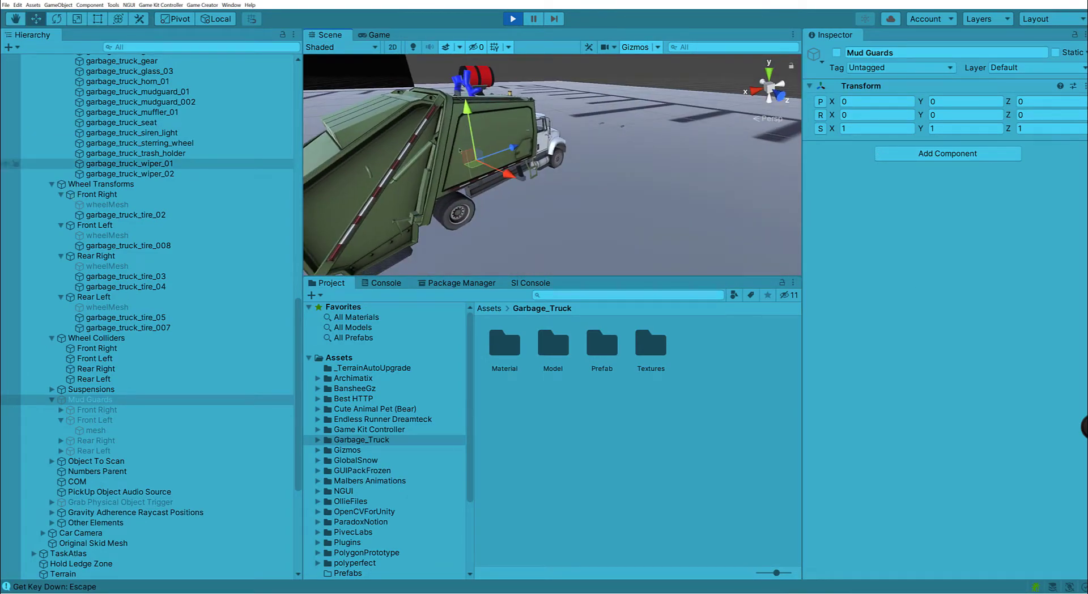
Resume the game to test the truck without its Mud Guards object, then stop play mode.
click(382, 35)
click(537, 75)
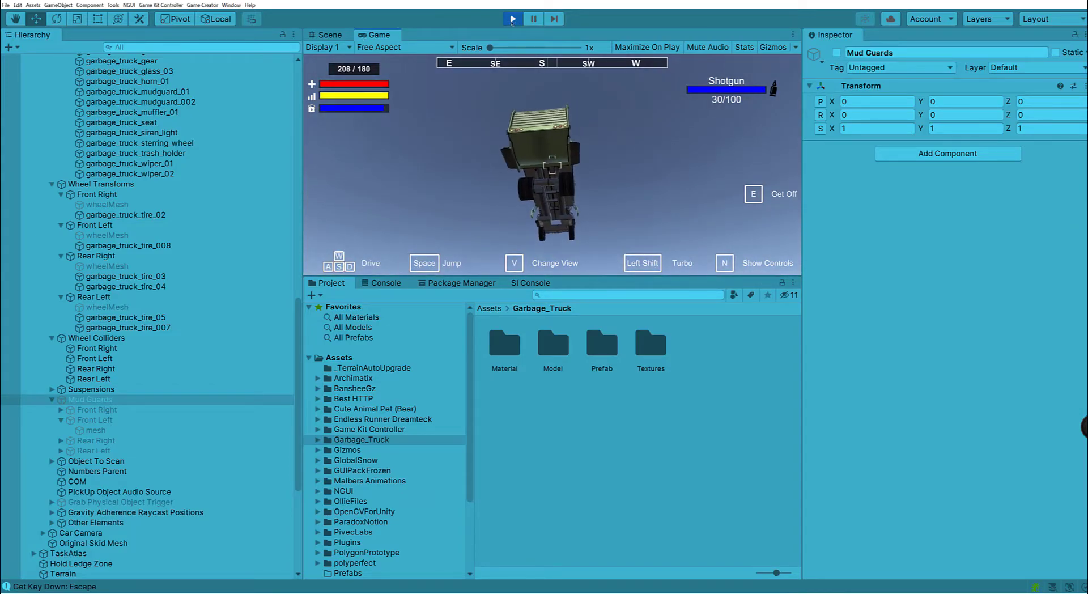
click(512, 19)
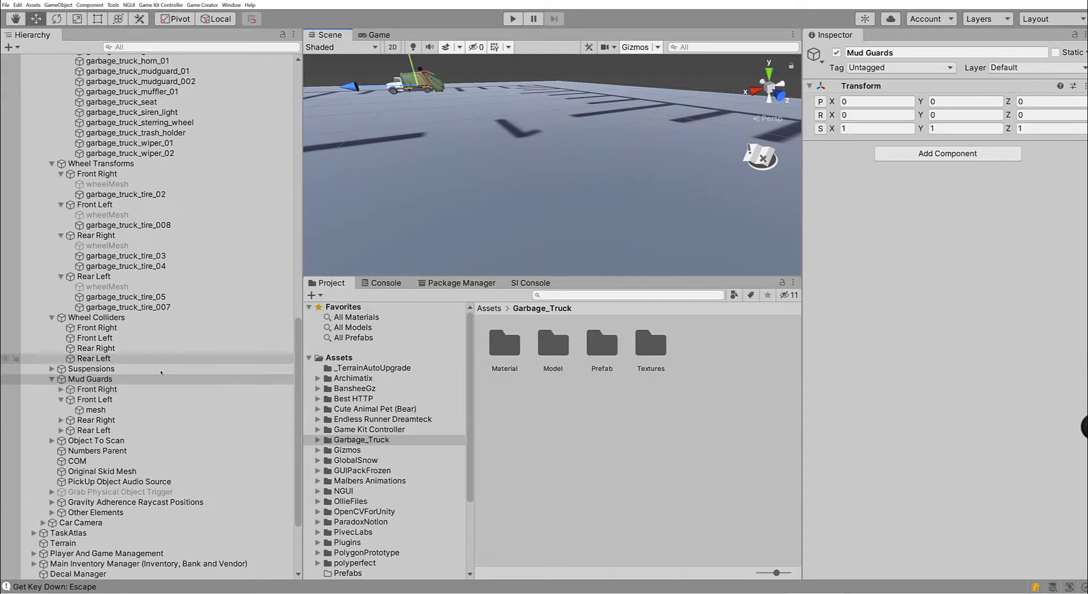
Disable the Mesh Renderer on the mesh objects of the Front Left and Front Right mud guards.
click(95, 409)
click(61, 389)
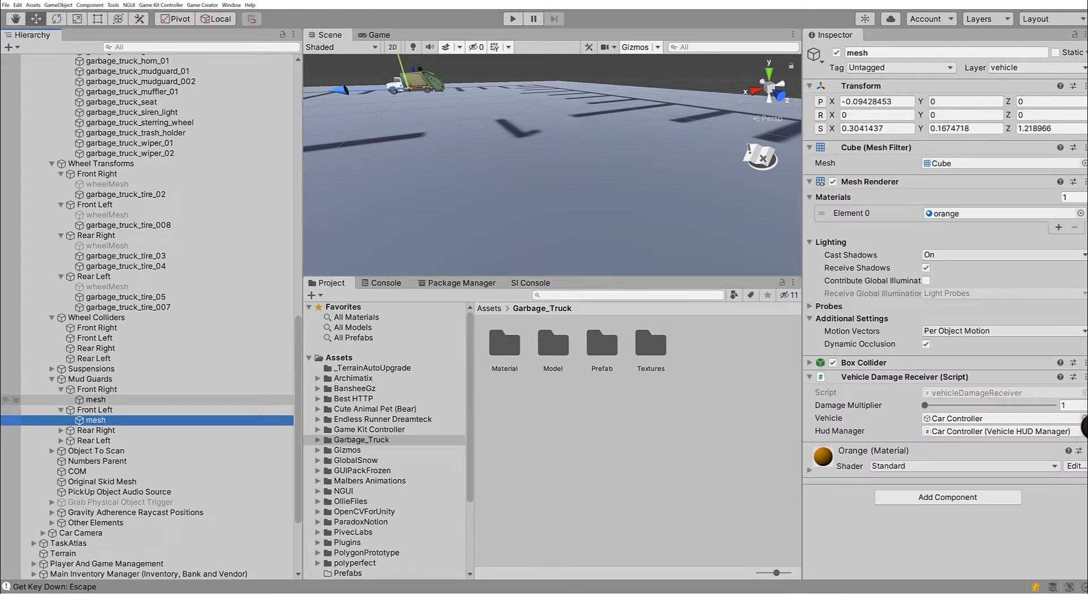
click(833, 182)
click(118, 400)
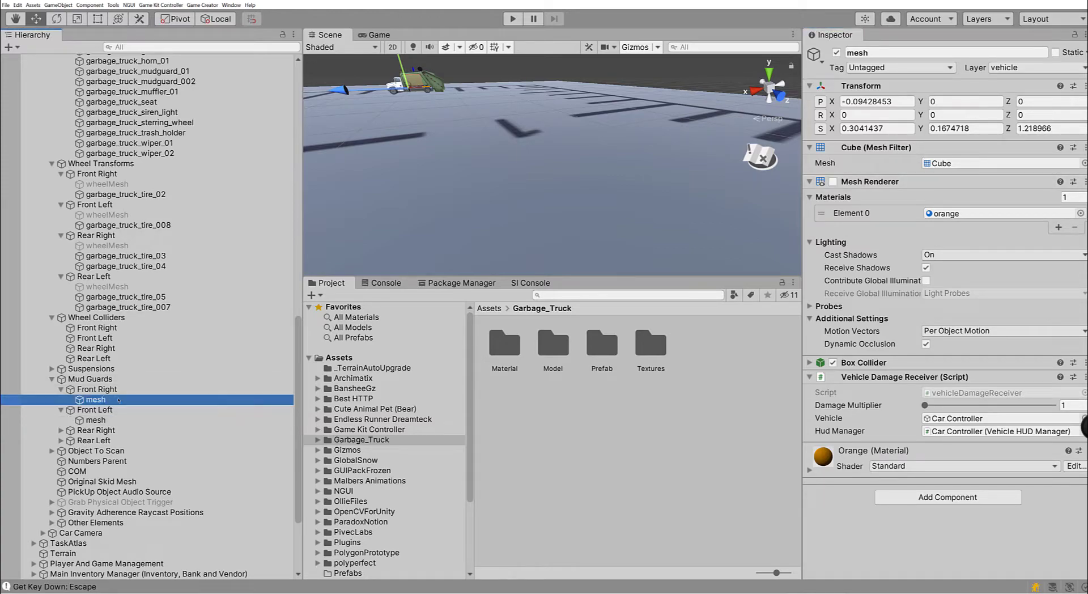
click(833, 182)
Disable the Mesh Renderer on the mesh objects of the Rear Right and Rear Left mud guards.
alt+drag(510, 187, 440, 112)
key(w)
right_drag(439, 111, 470, 145)
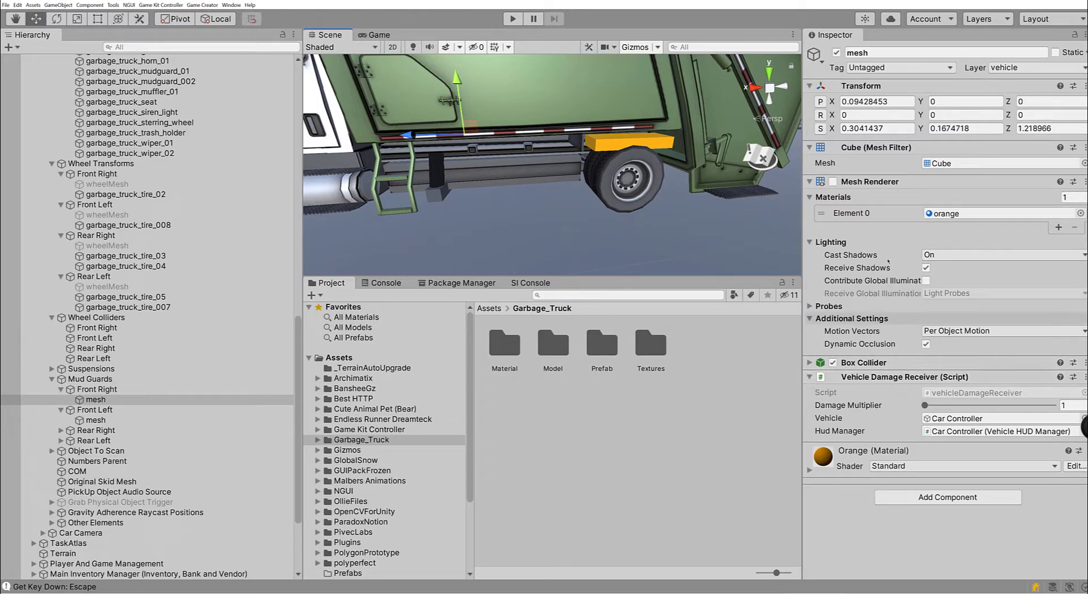
click(60, 430)
click(85, 440)
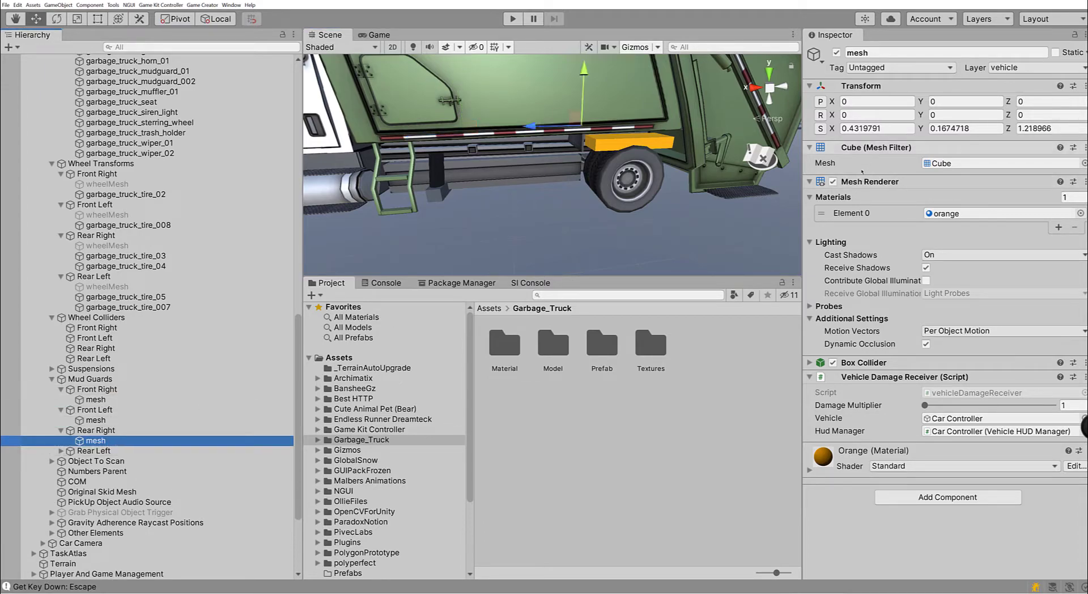
click(834, 182)
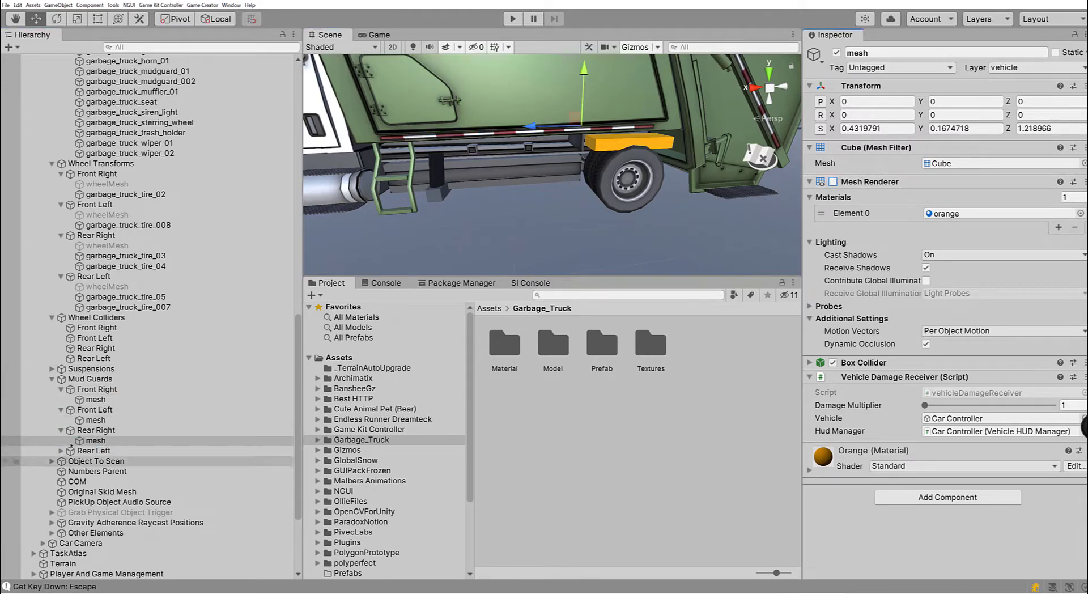
click(60, 451)
click(95, 460)
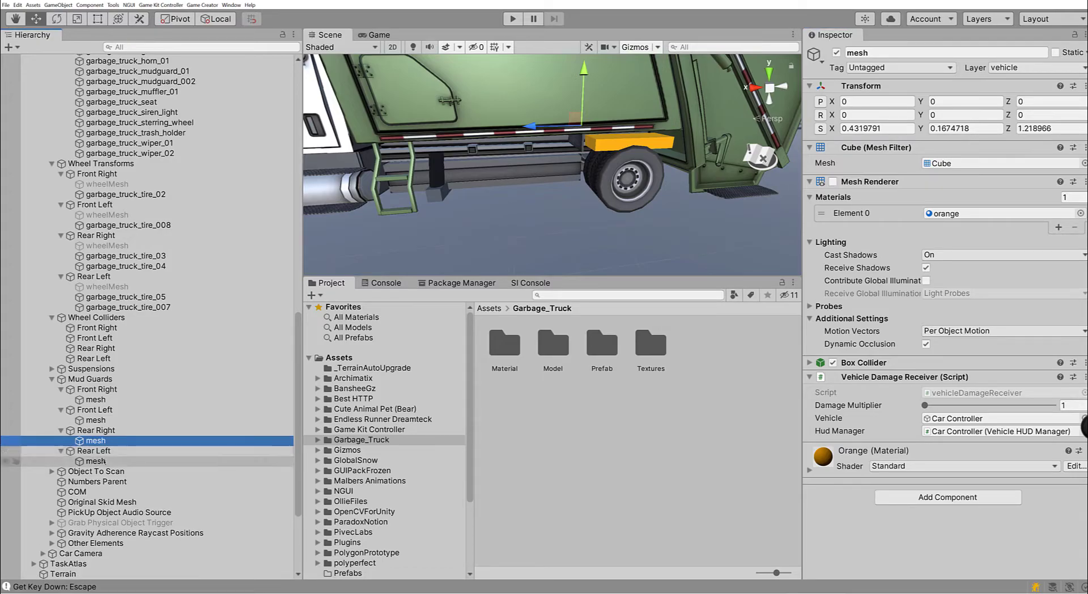
click(833, 182)
Run the game to check the truck with its mud guard meshes hidden, then stop play mode.
alt+drag(645, 179, 358, 169)
right_drag(358, 169, 576, 180)
scroll(575, 181, down, 8)
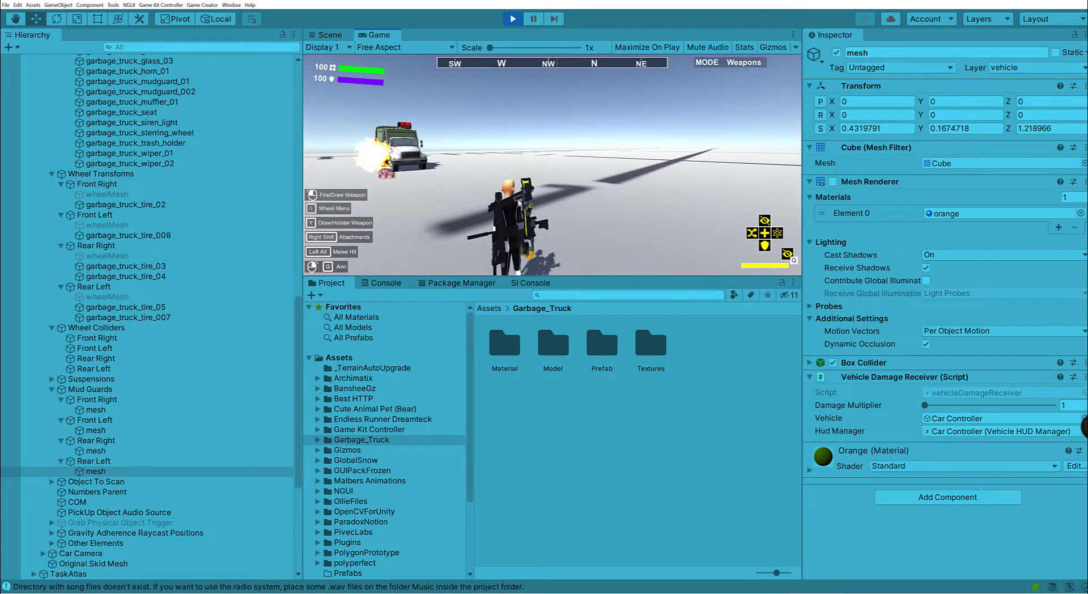
key(Escape)
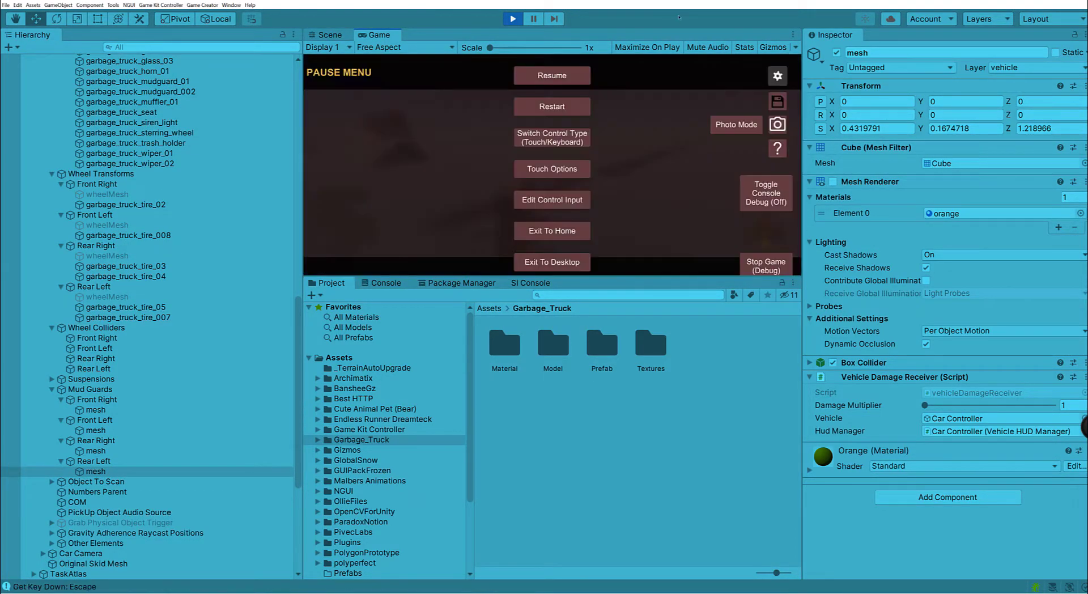
click(340, 36)
click(513, 19)
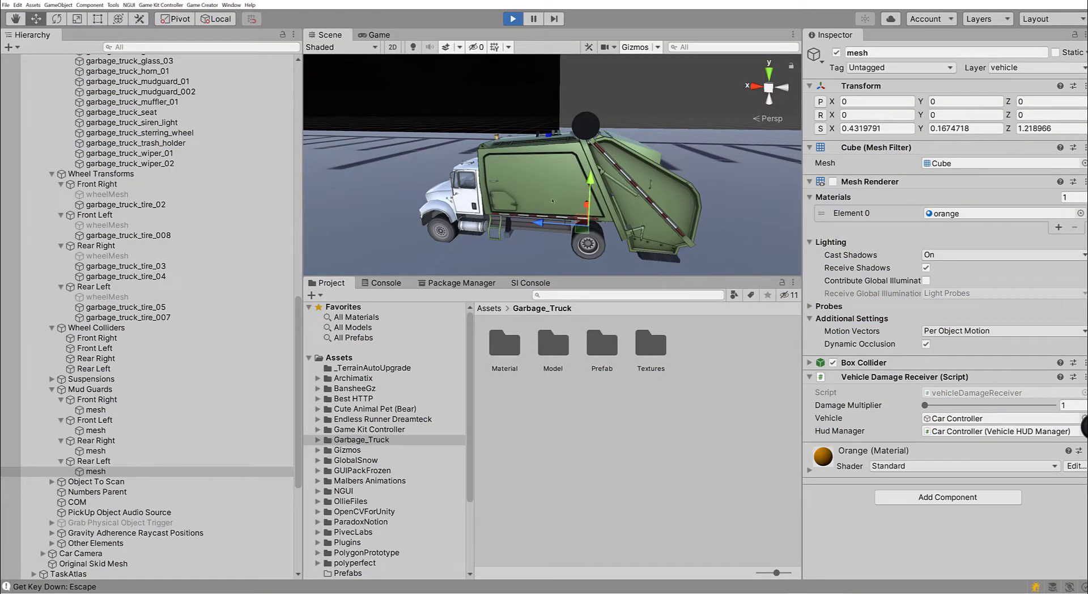
Select the red barrel on the truck's roof to identify its object and examine its position from several angles.
scroll(568, 128, up, 4)
scroll(568, 128, down, 2)
scroll(555, 129, up, 6)
right_drag(555, 128, 266, 351)
key(s)
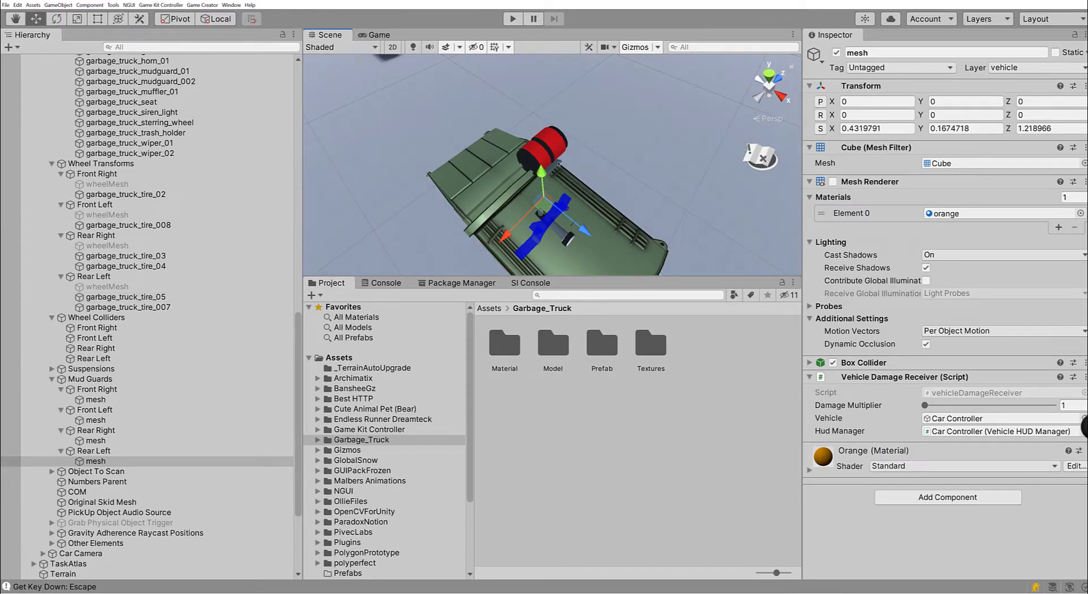
click(559, 164)
click(552, 150)
right_drag(552, 149, 963, 583)
key(d)
key(w)
key(s)
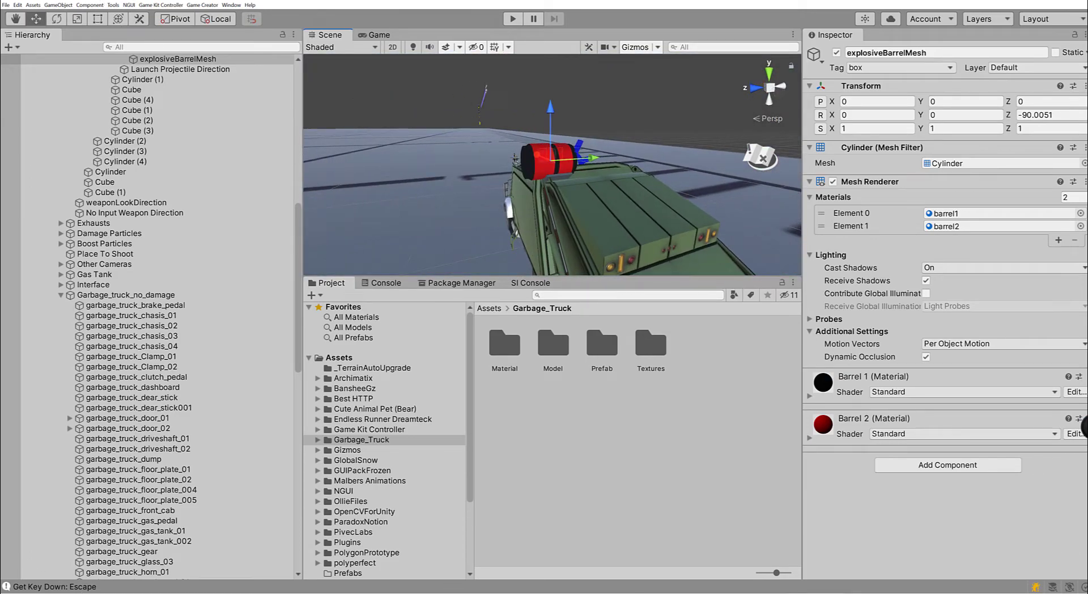
Inspect the projectilePosition object that holds the barrel, then collapse the barrelLauncher hierarchy.
scroll(159, 203, up, 3)
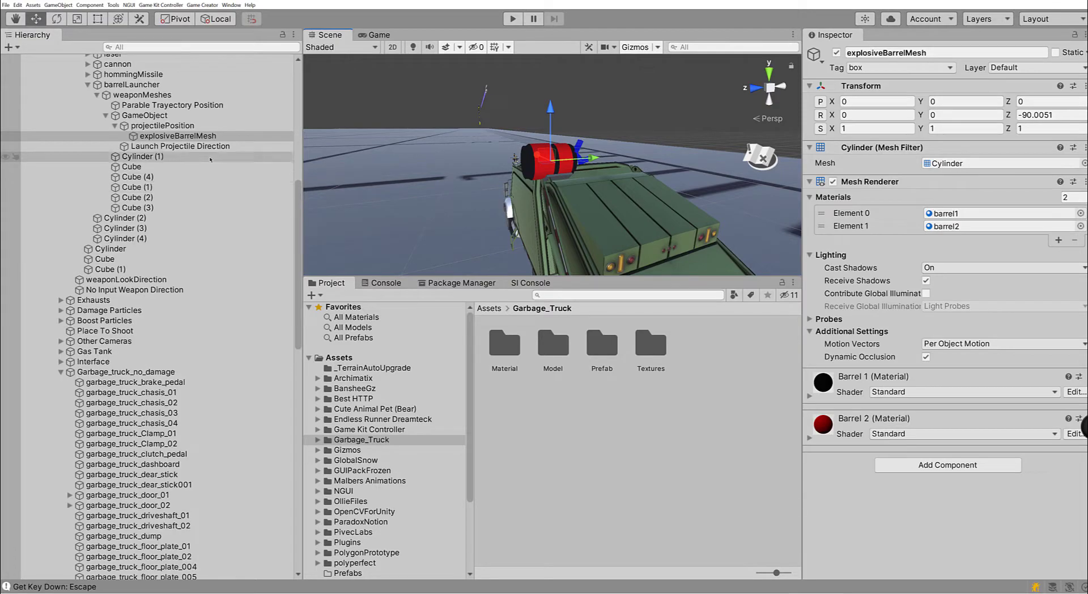
click(159, 126)
right_drag(495, 185, 450, 170)
alt+drag(371, 181, 438, 174)
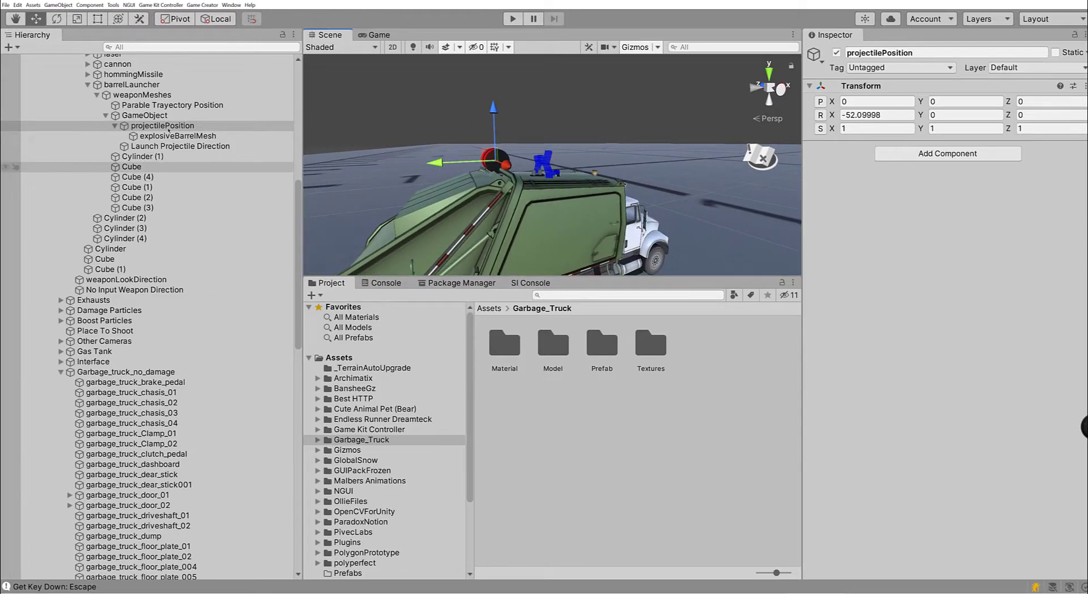
click(106, 116)
click(96, 95)
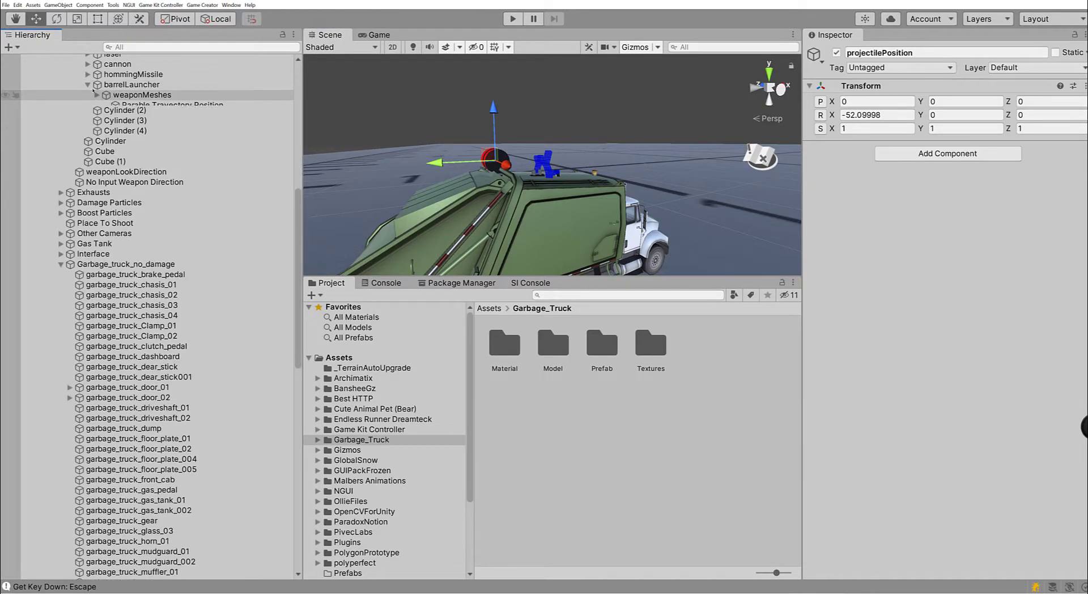
click(88, 84)
Move the Interface object forward into the truck's cab, to a Z position of about 2.97.
click(113, 238)
alt+drag(544, 238, 592, 231)
scroll(585, 250, up, 10)
scroll(592, 231, down, 7)
scroll(592, 231, up, 15)
alt+drag(601, 226, 533, 216)
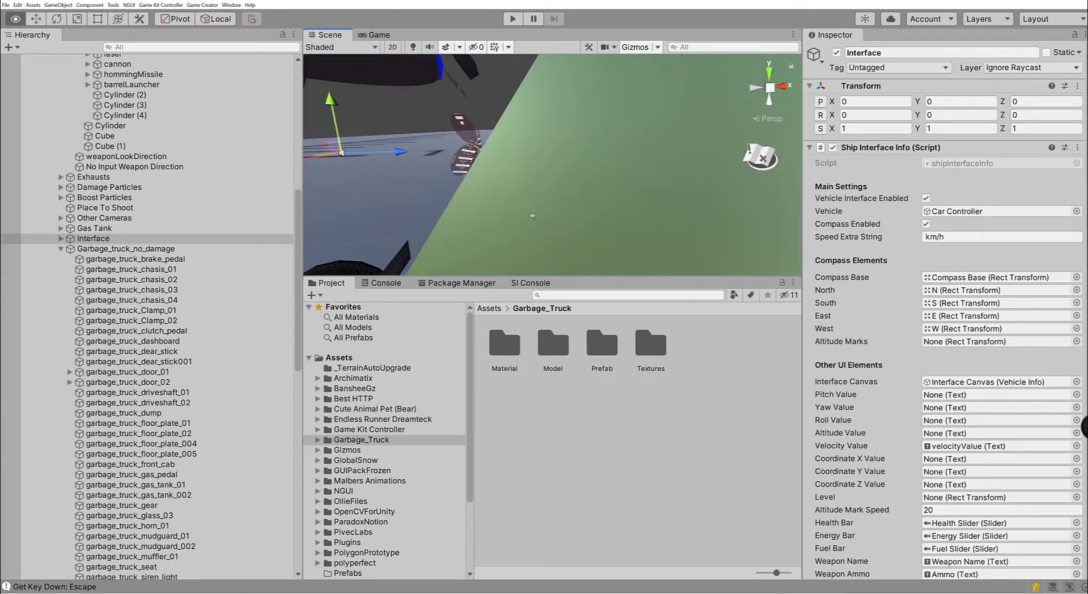
scroll(532, 216, down, 10)
right_drag(498, 229, 372, 213)
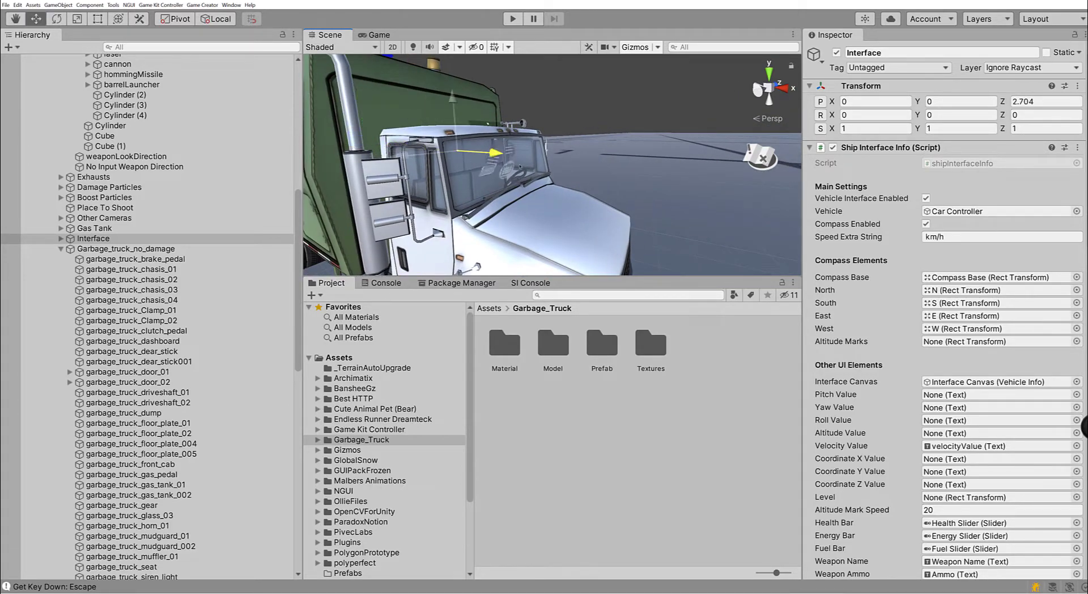
right_drag(504, 174, 695, 166)
right_drag(614, 55, 669, 135)
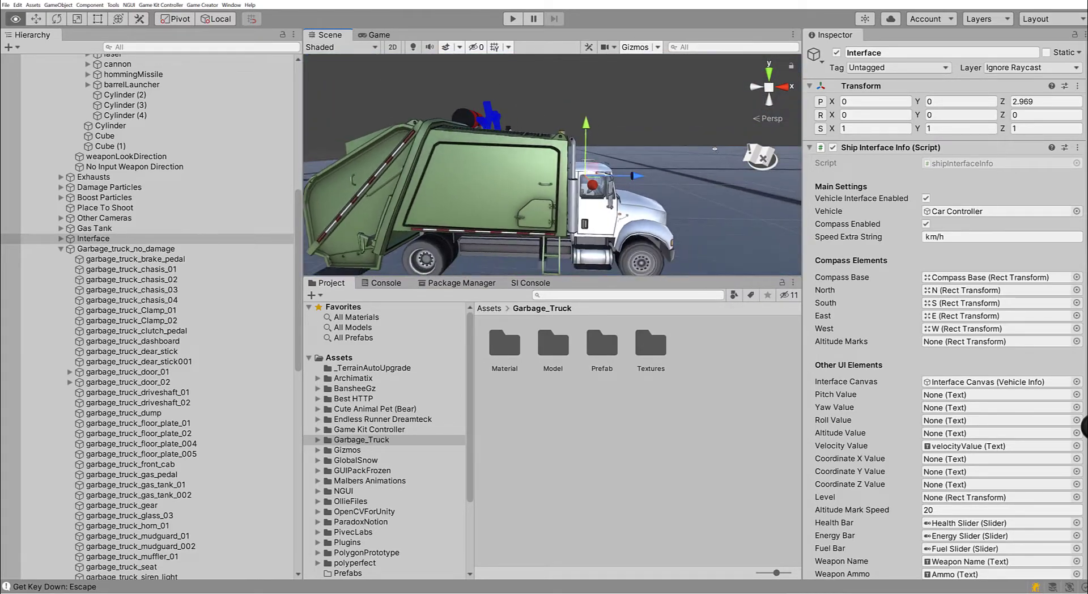
right_drag(720, 183, 720, 183)
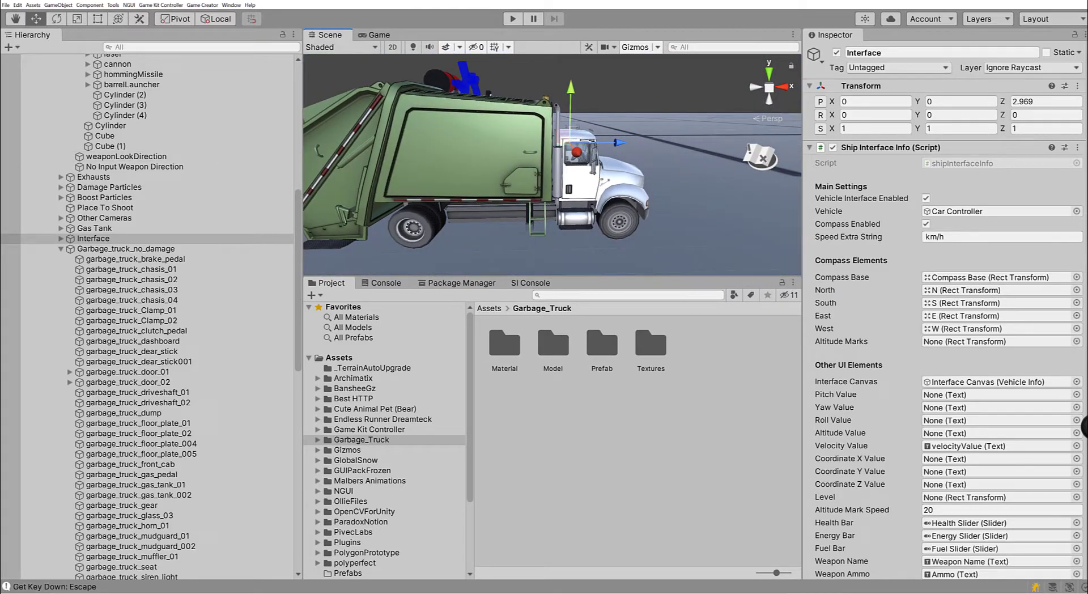
Run the game and walk the character around the garbage truck to examine its cab, side and wheels.
click(511, 18)
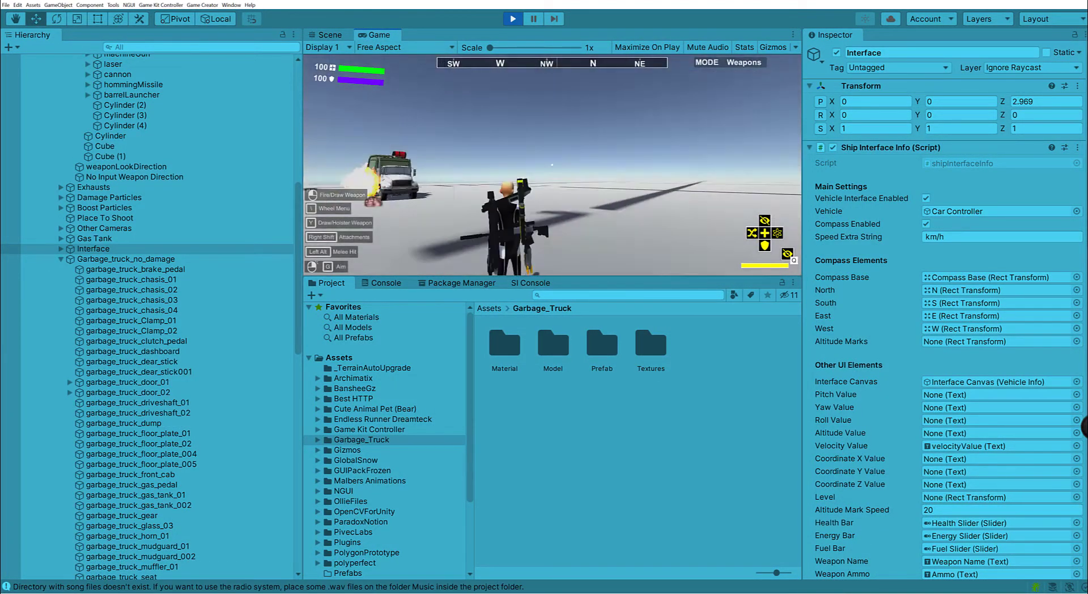
key(shift)
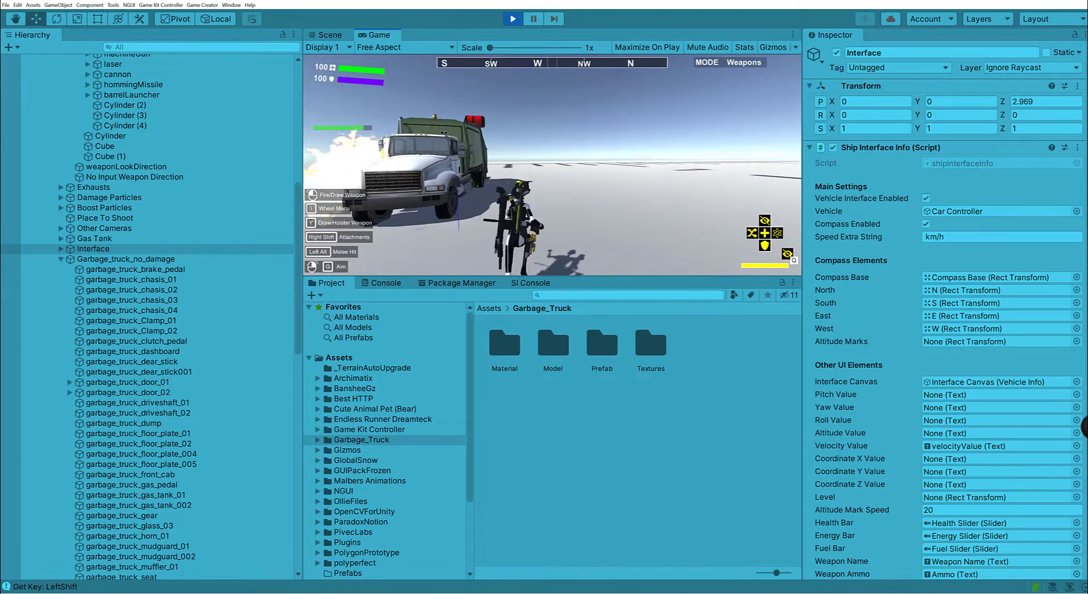
key(w)
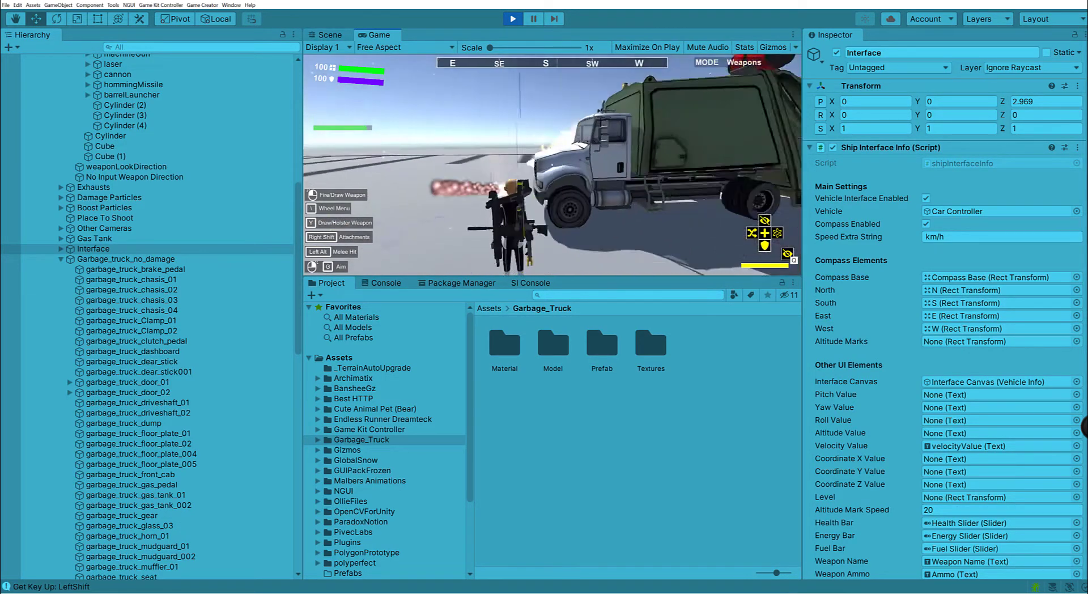
key(w)
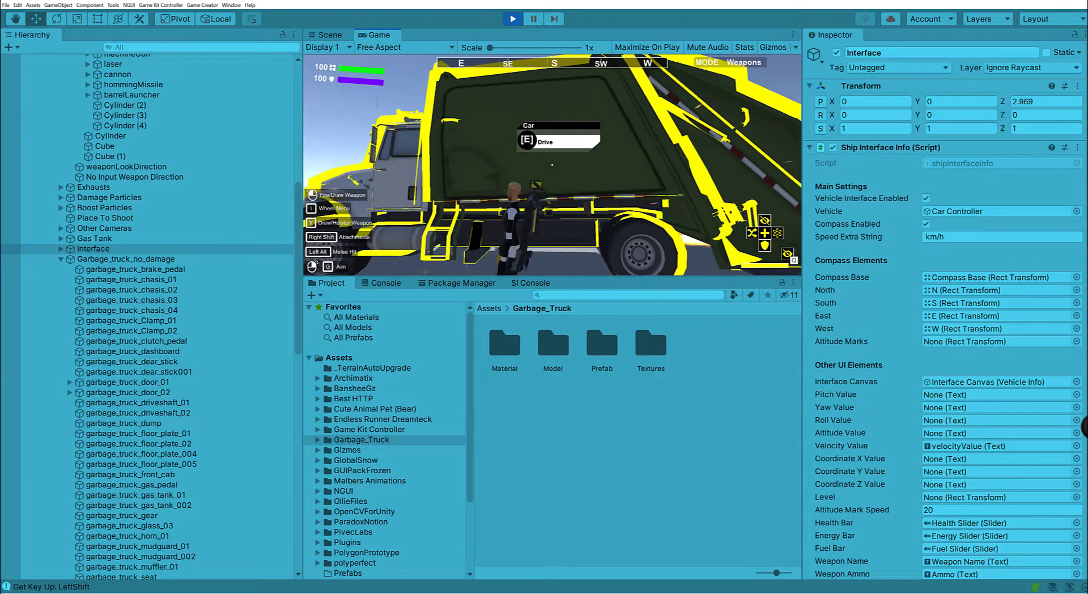
key(s)
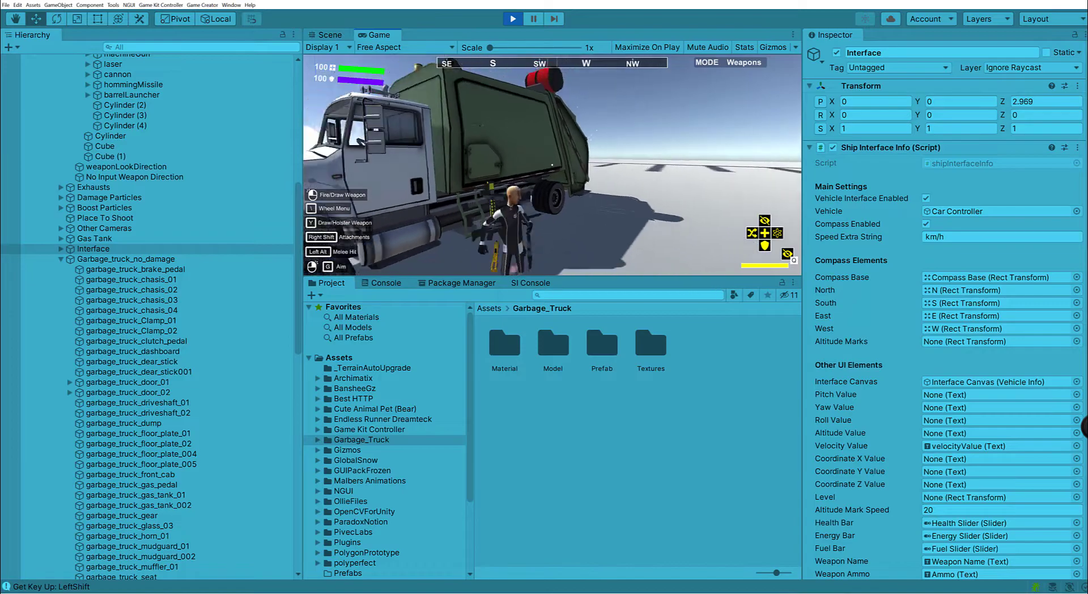
key(w)
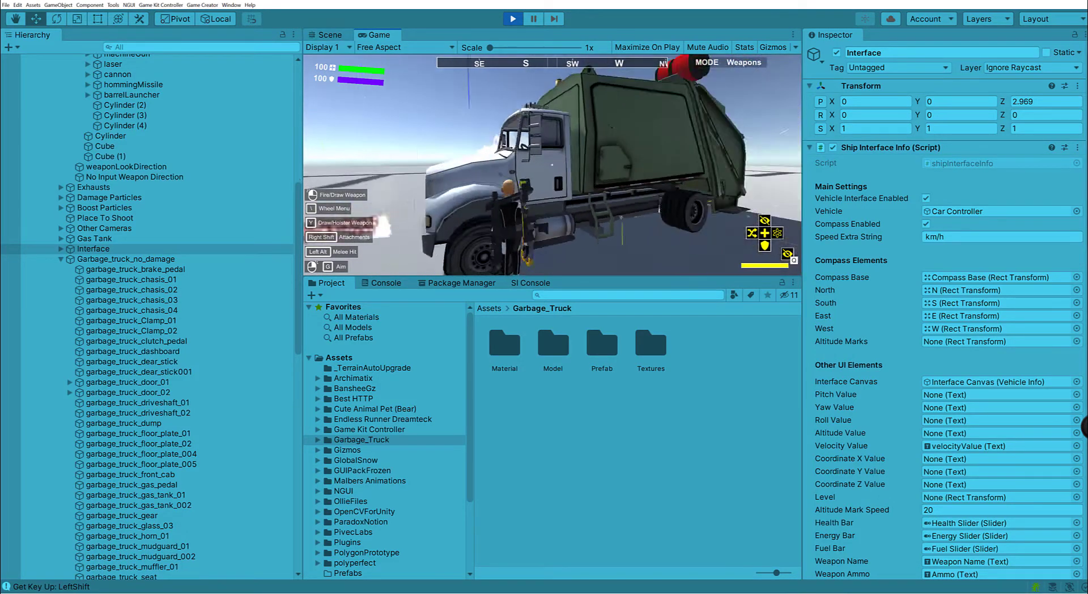
key(w)
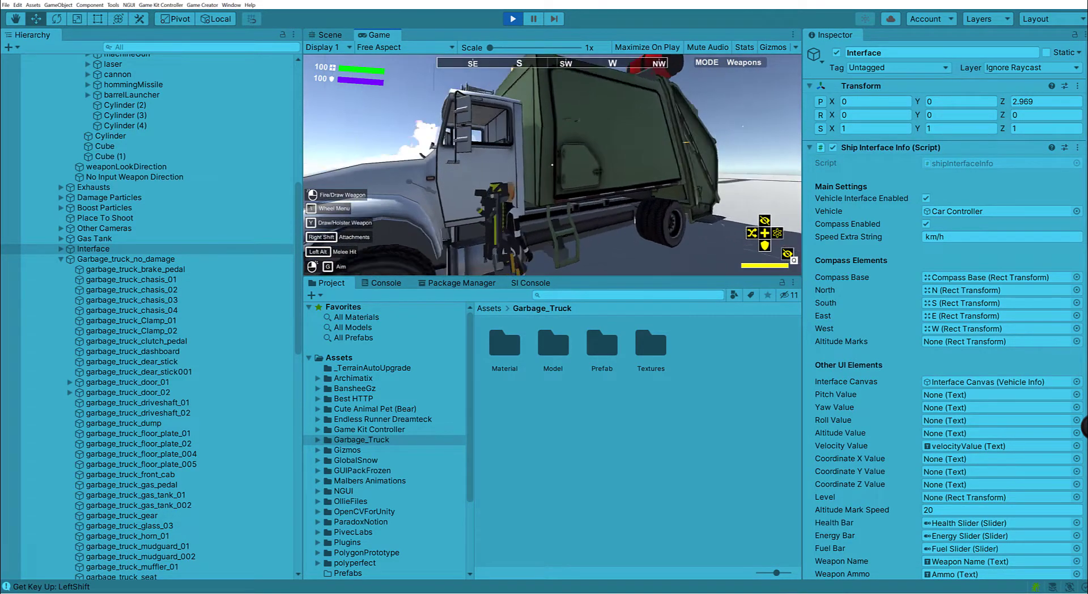
key(w)
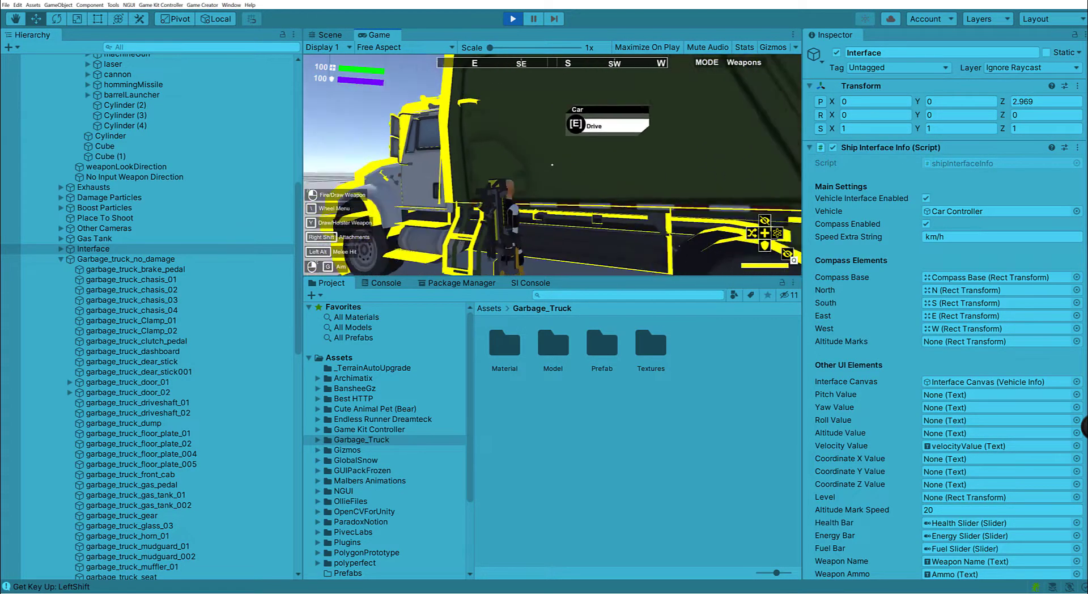
Get into the truck as its driver, check the first-person driving view, and pause the game.
key(e)
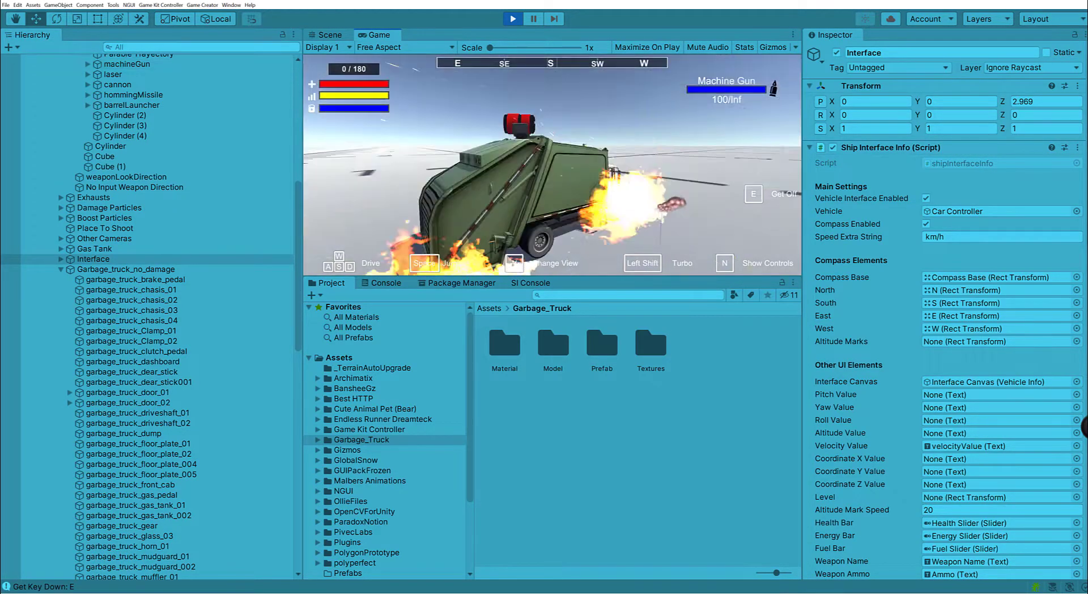
key(v)
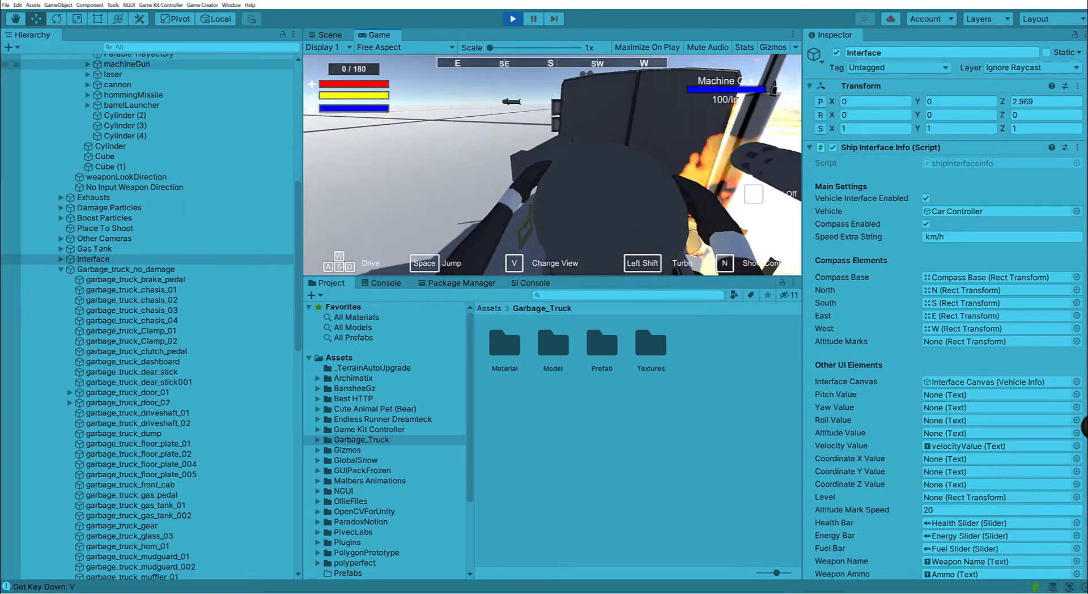
key(Escape)
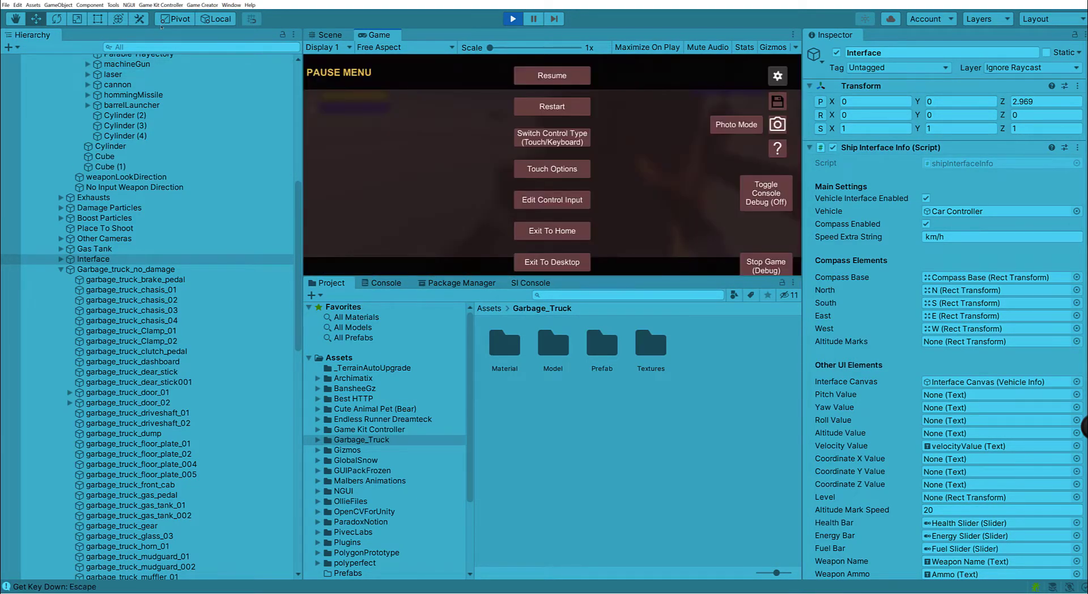
Return to the Scene view and collapse the Garbage_truck_no_damage, Wheel Transforms and Mud Guards hierarchies.
click(334, 35)
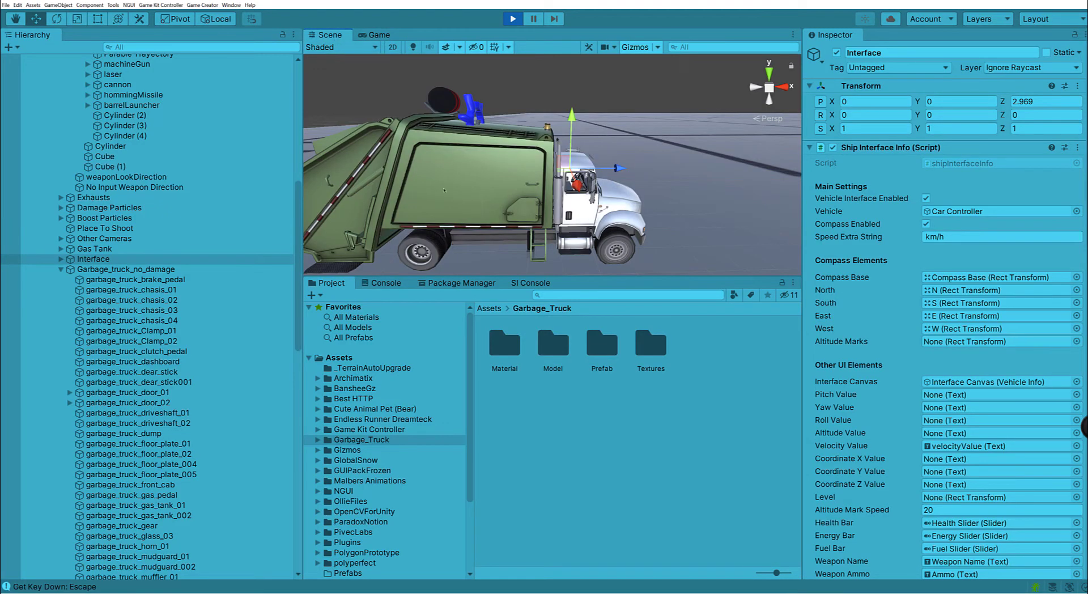
click(61, 269)
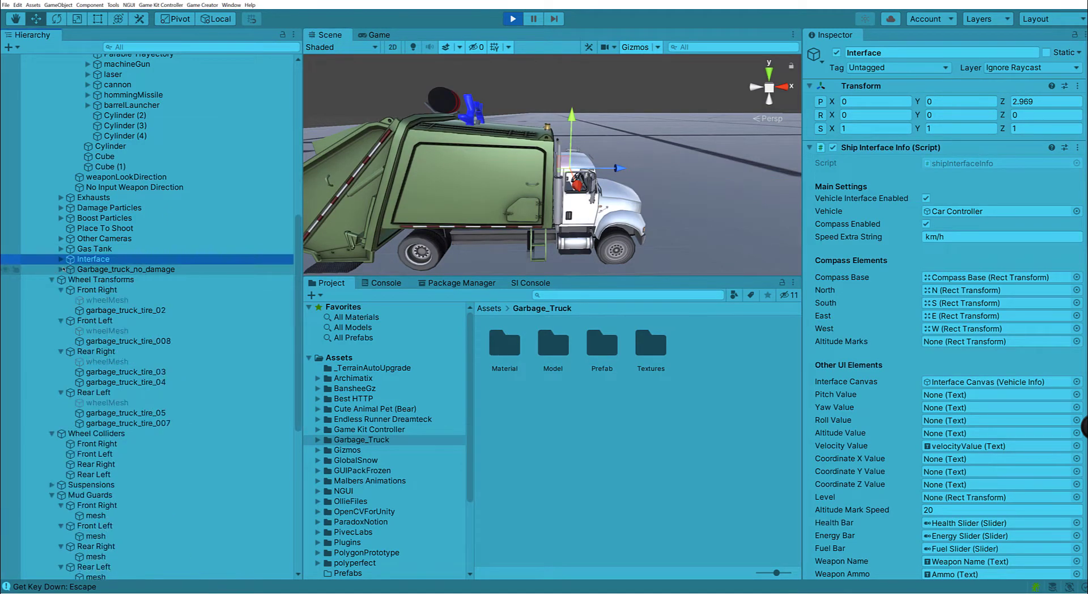
click(52, 280)
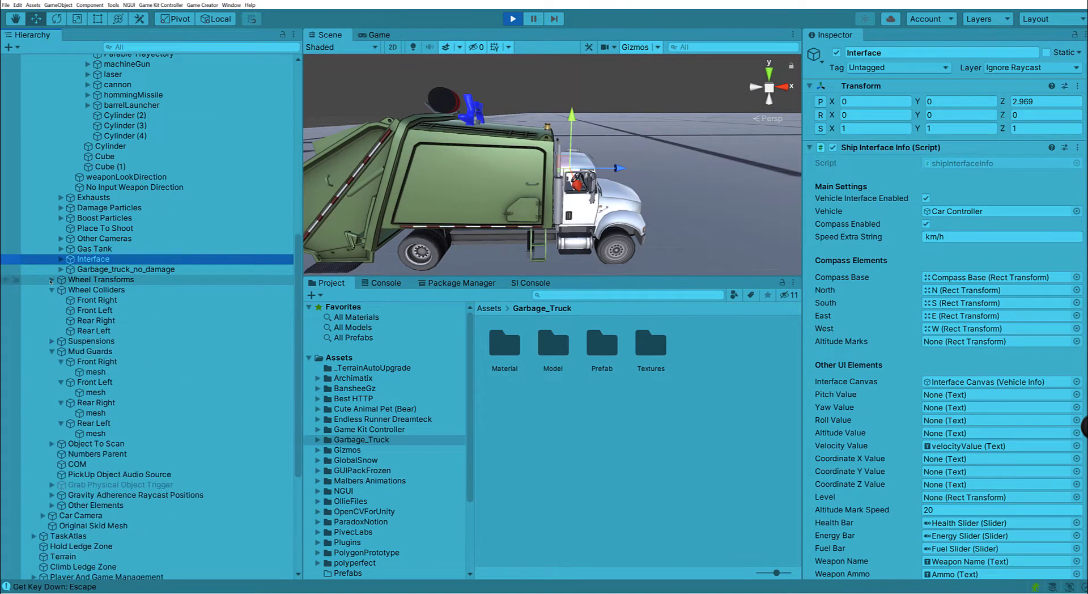
click(51, 352)
Inspect the Car Camera object's settings and its child pivots, then collapse it and the Vehicle Weapon hierarchy.
click(44, 433)
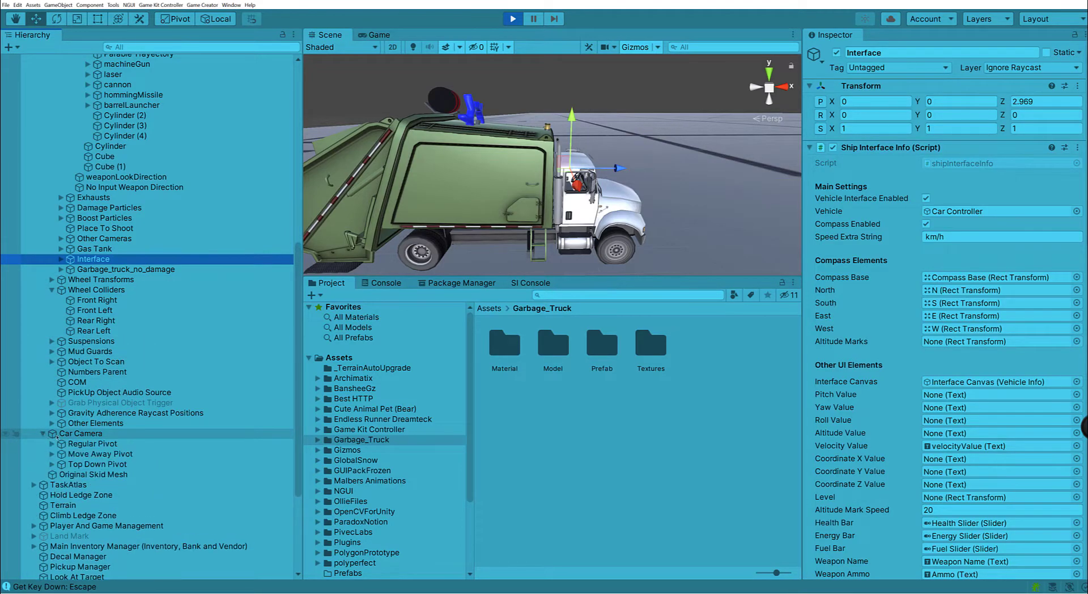
click(85, 433)
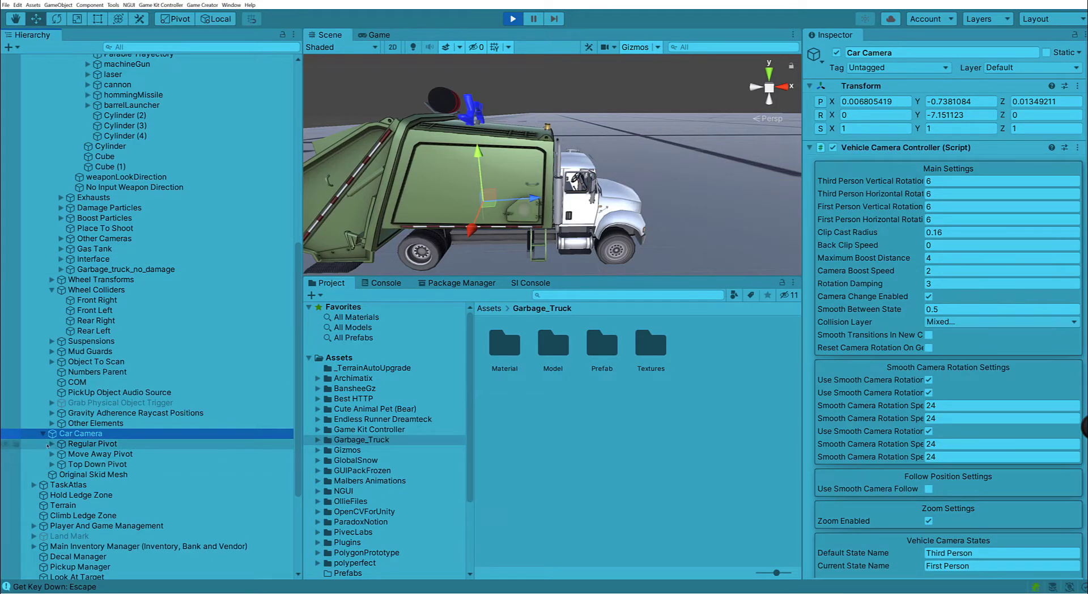
click(52, 444)
click(52, 444)
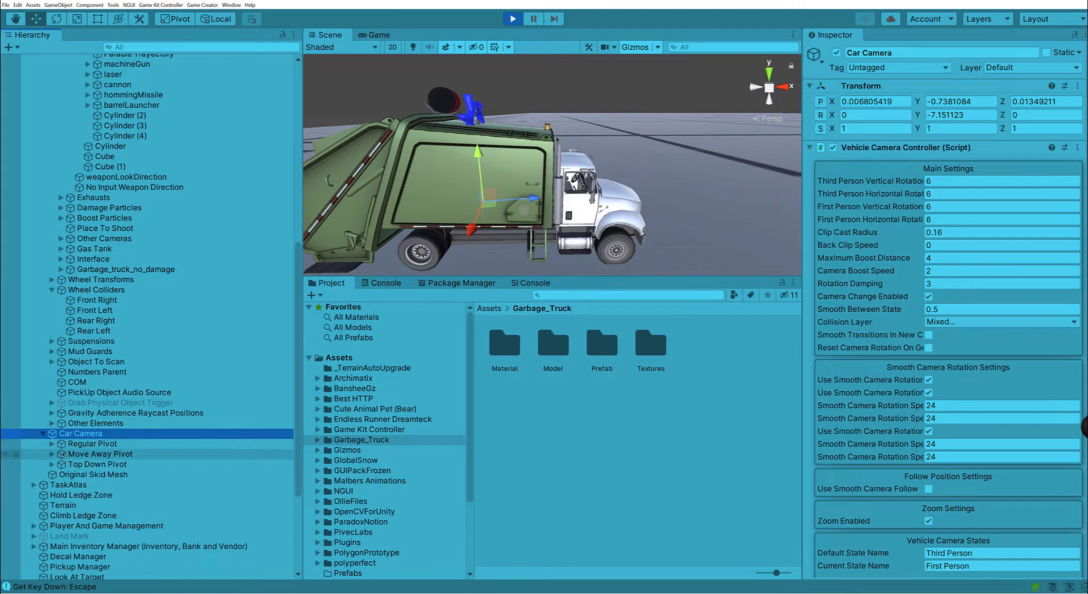
click(43, 433)
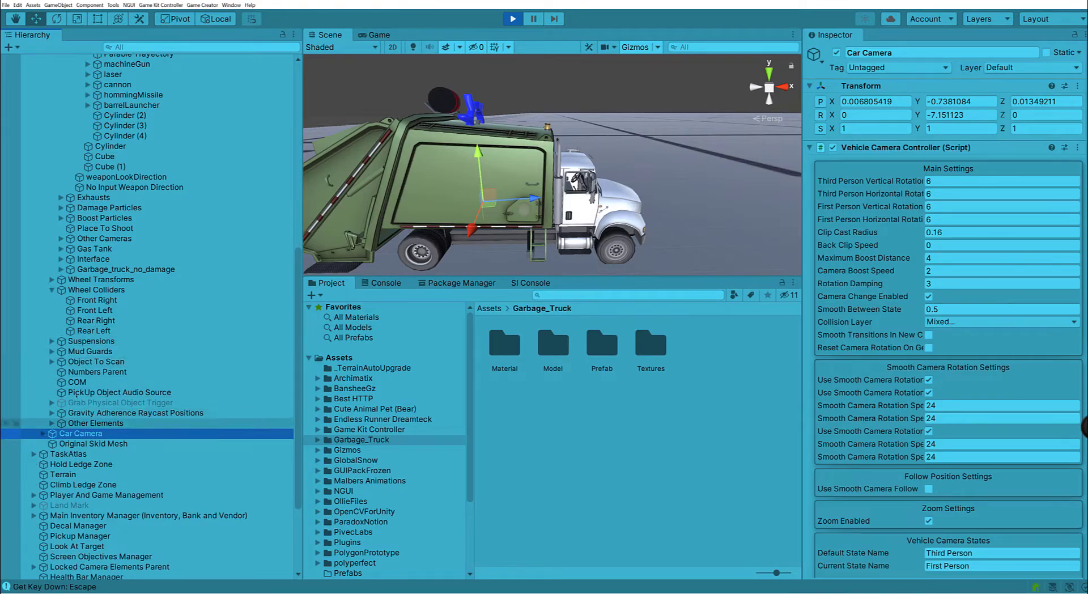
scroll(134, 227, up, 5)
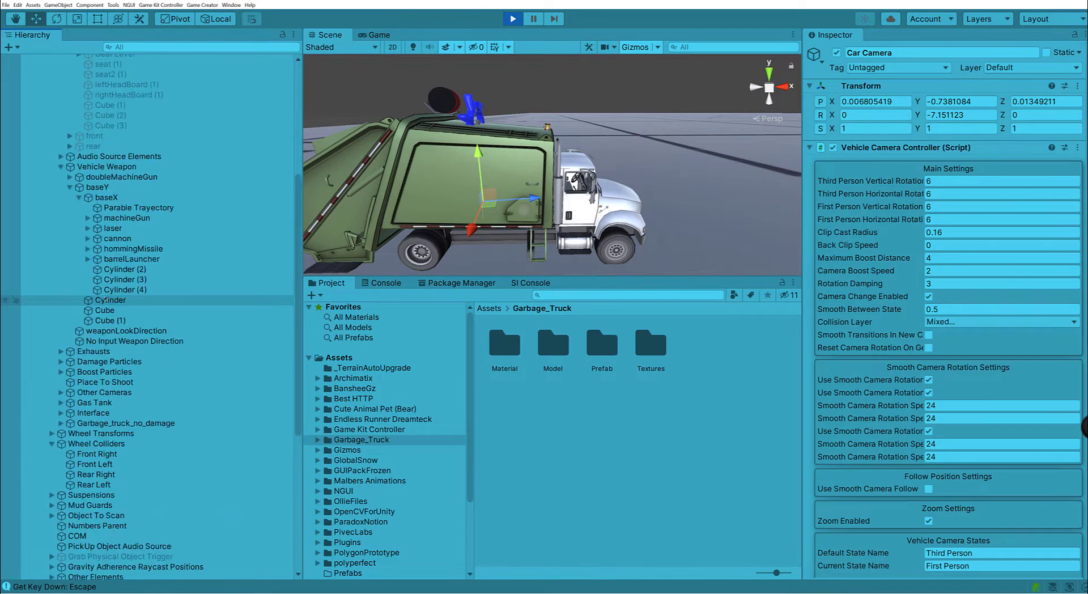
click(61, 166)
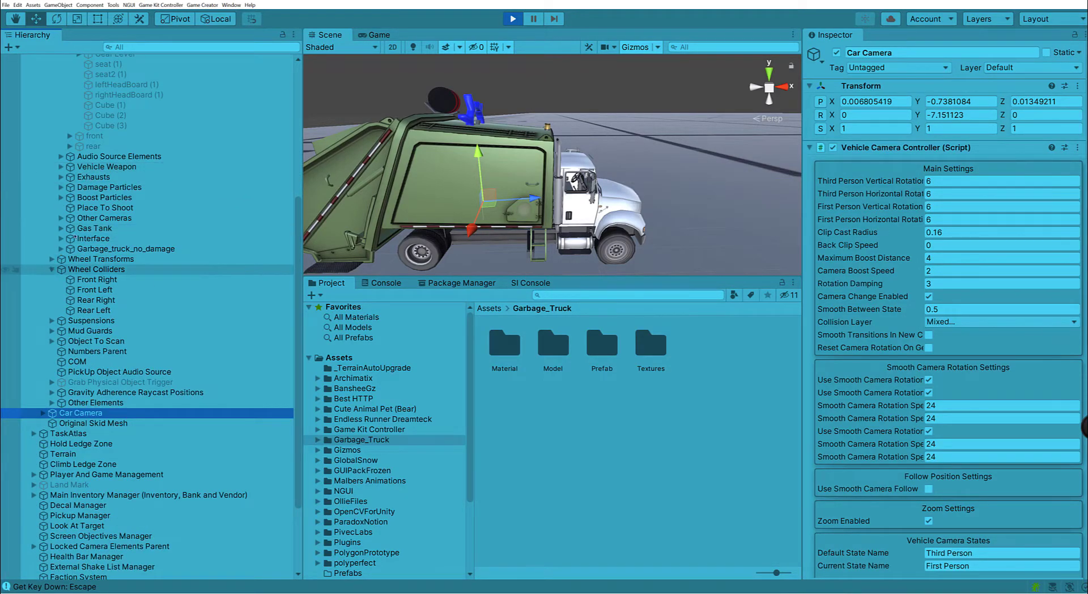
Move the First Person Camera Pivot under Other Cameras into the truck's cab, to about X -0.437 and Z 2.985.
click(65, 219)
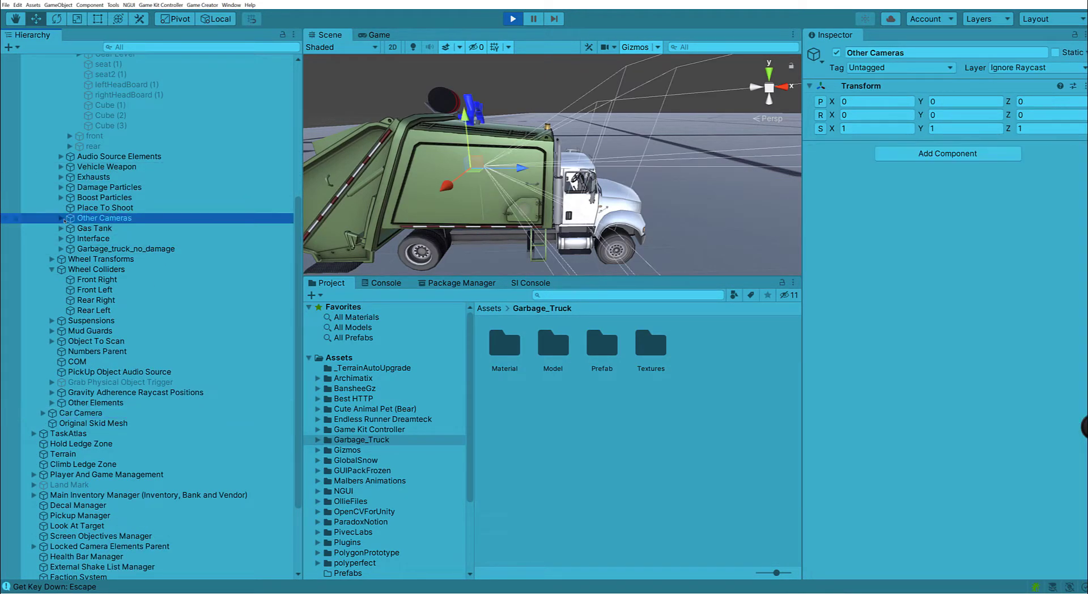
click(61, 218)
key(Down)
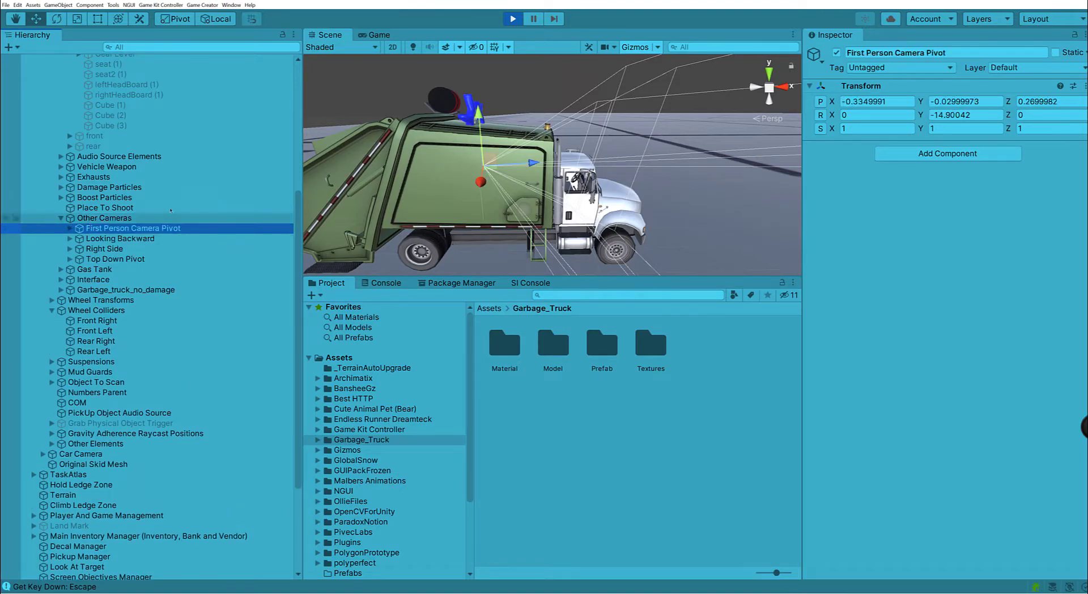
key(f)
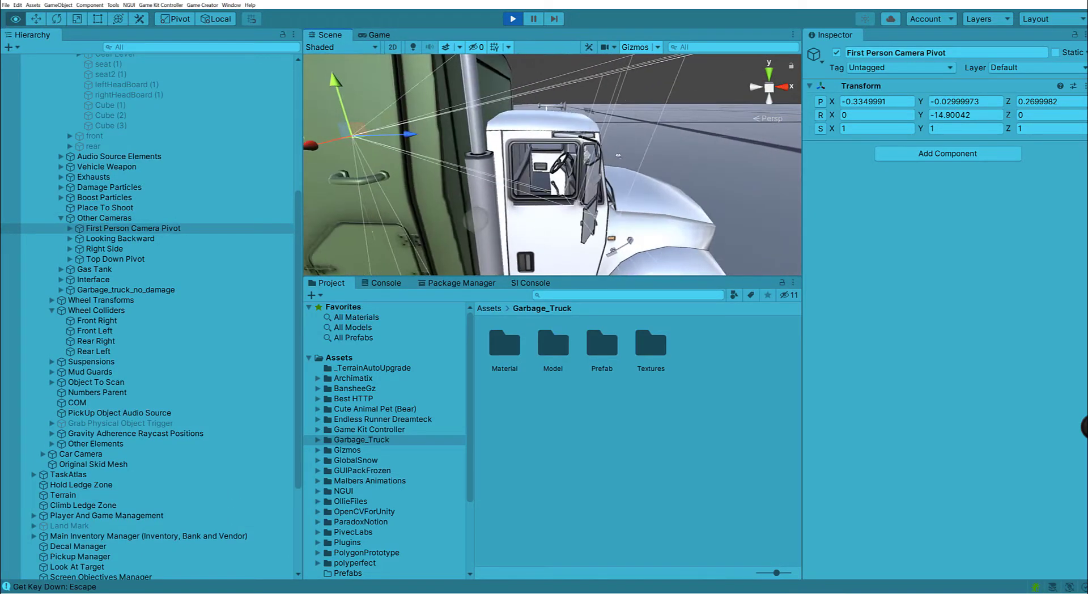
drag(401, 137, 569, 133)
key(d)
right_drag(650, 141, 323, 93)
key(w)
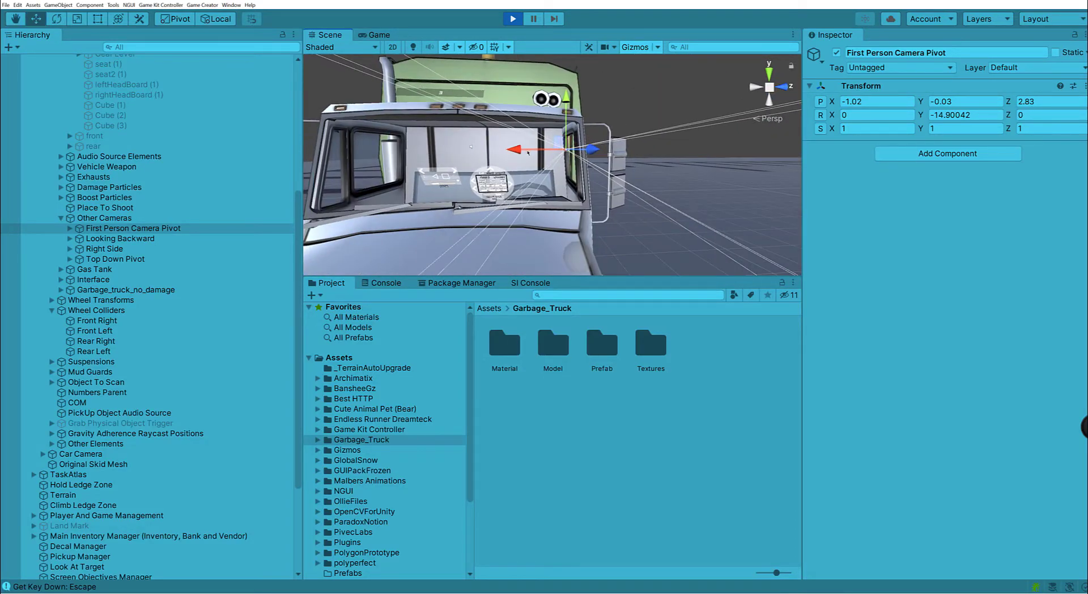
drag(515, 149, 454, 149)
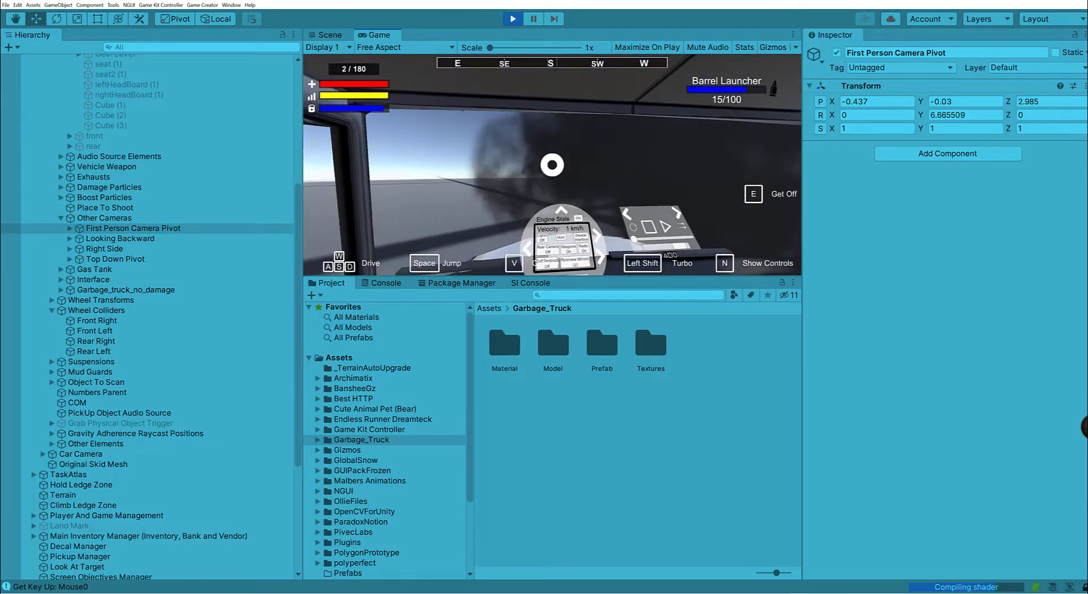
Test the truck's outside camera views, driving and Shotgun and Laser fire, select the Seeker Missiles, and pause the game.
key(v)
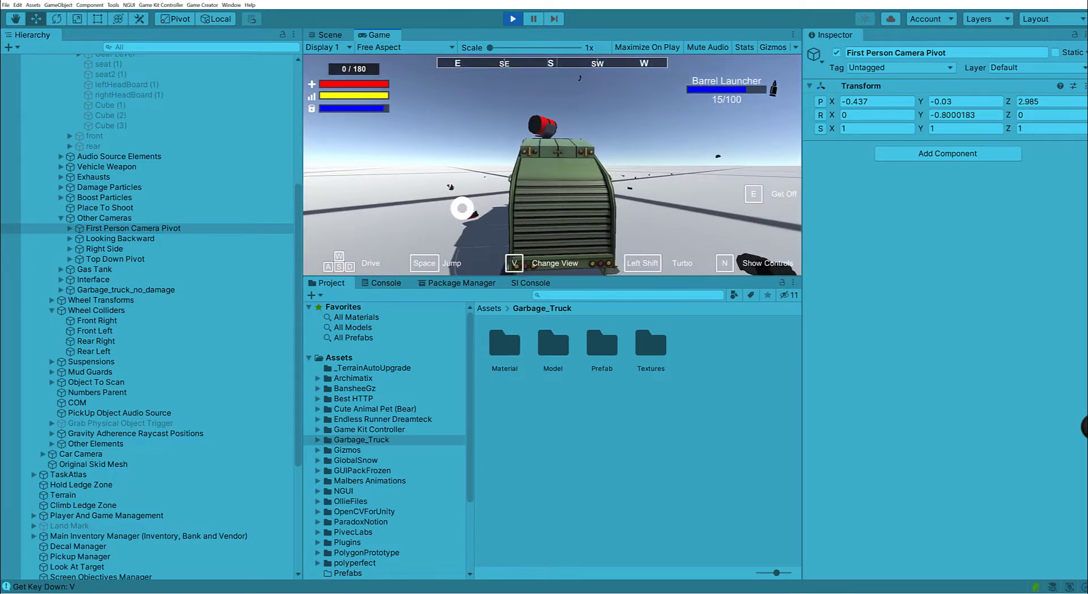
key(w)
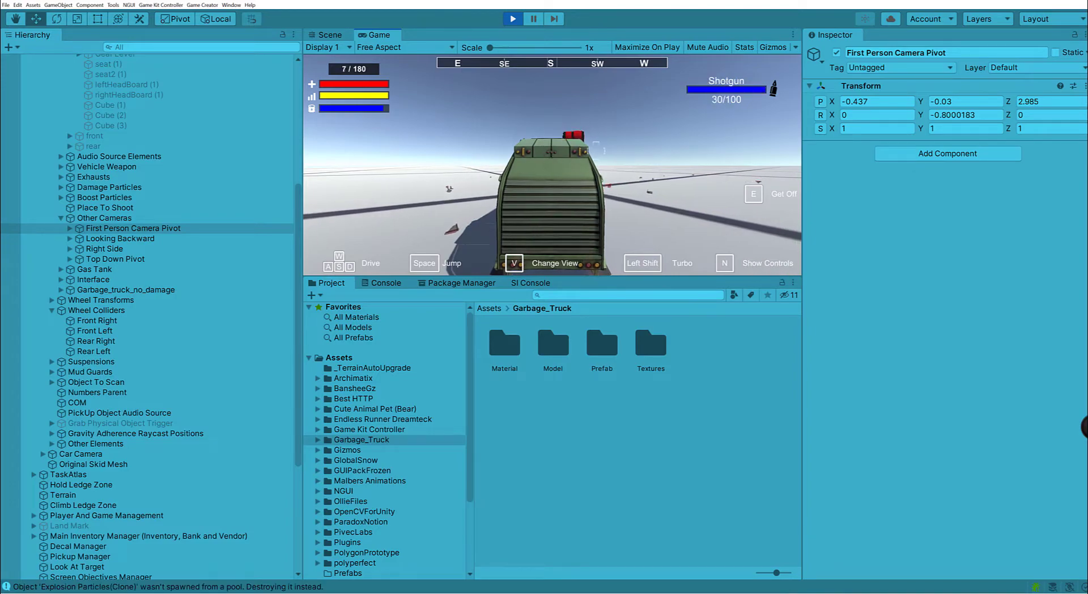
click(652, 165)
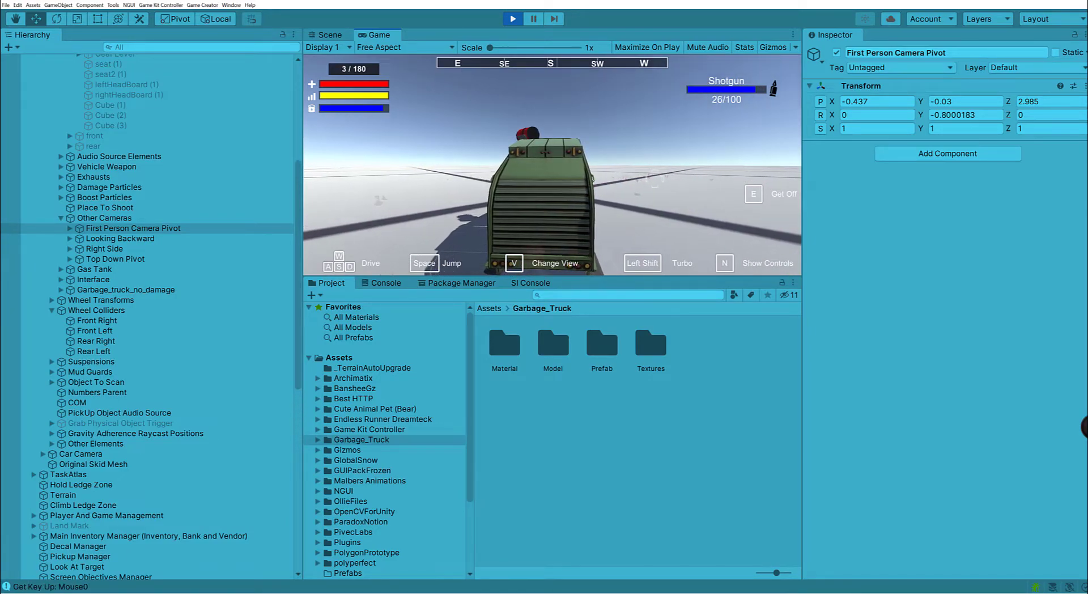
scroll(552, 165, up, 1)
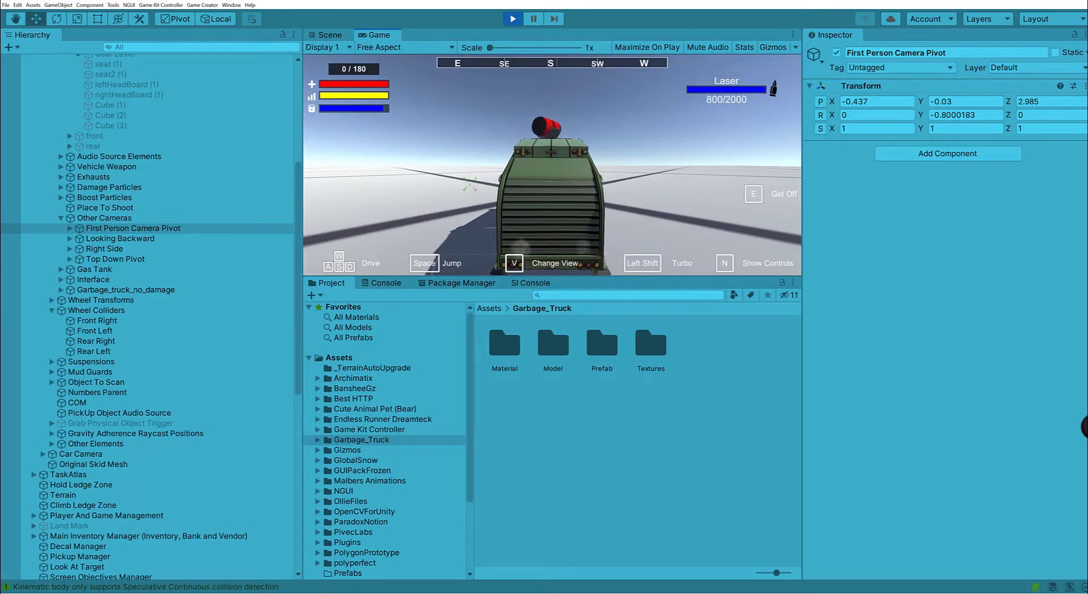
key(v)
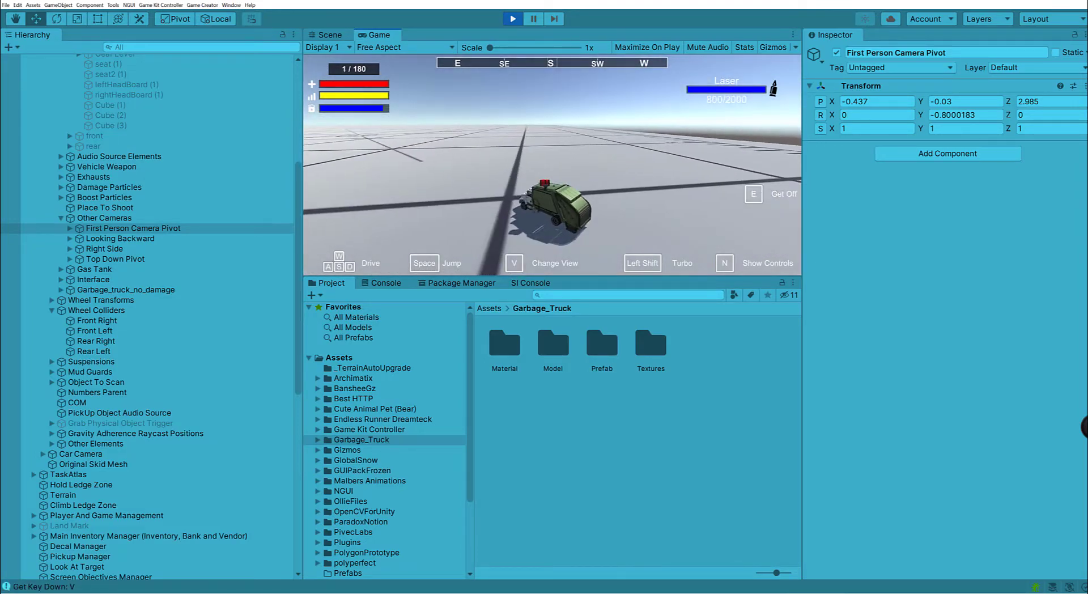
click(552, 165)
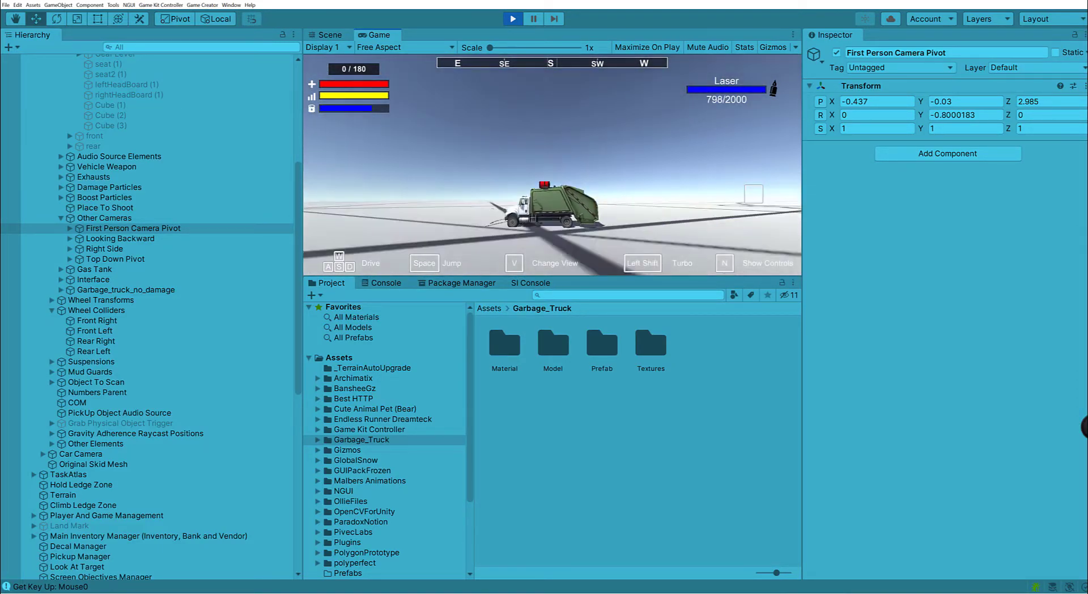
scroll(552, 164, up, 3)
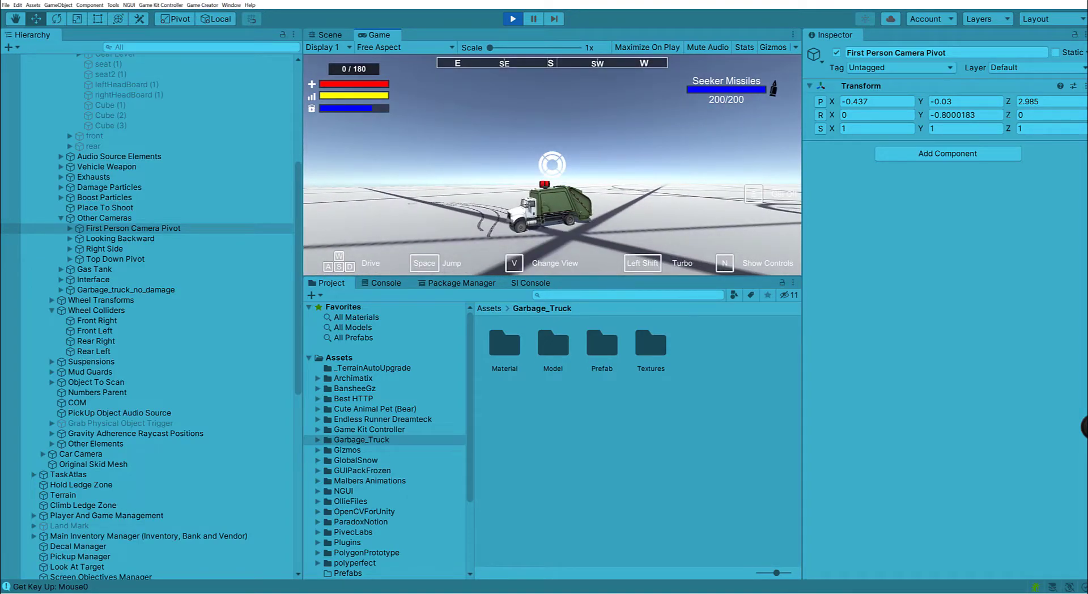
key(Escape)
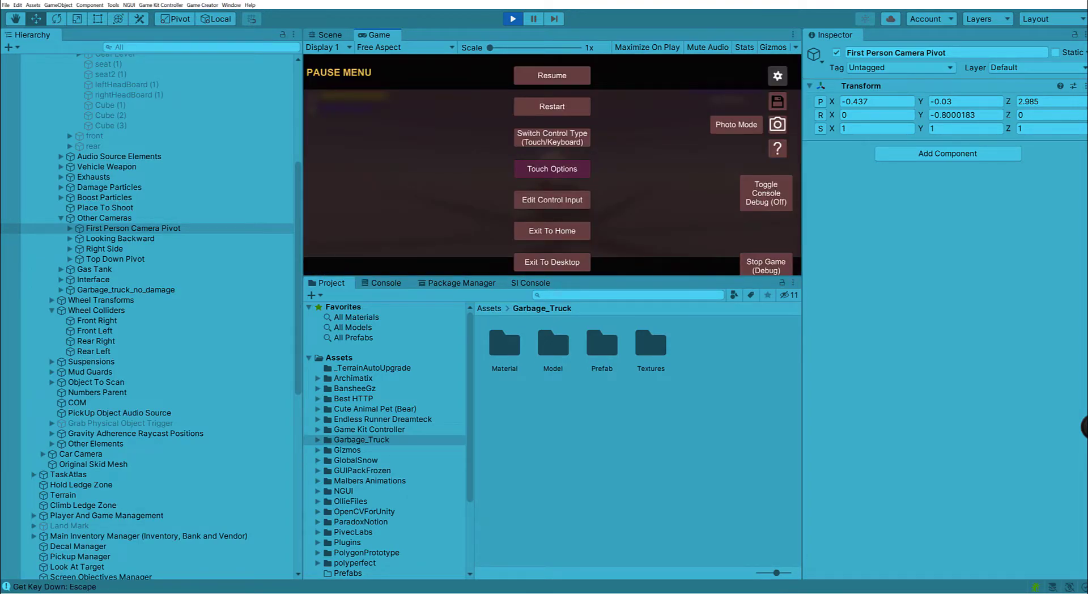